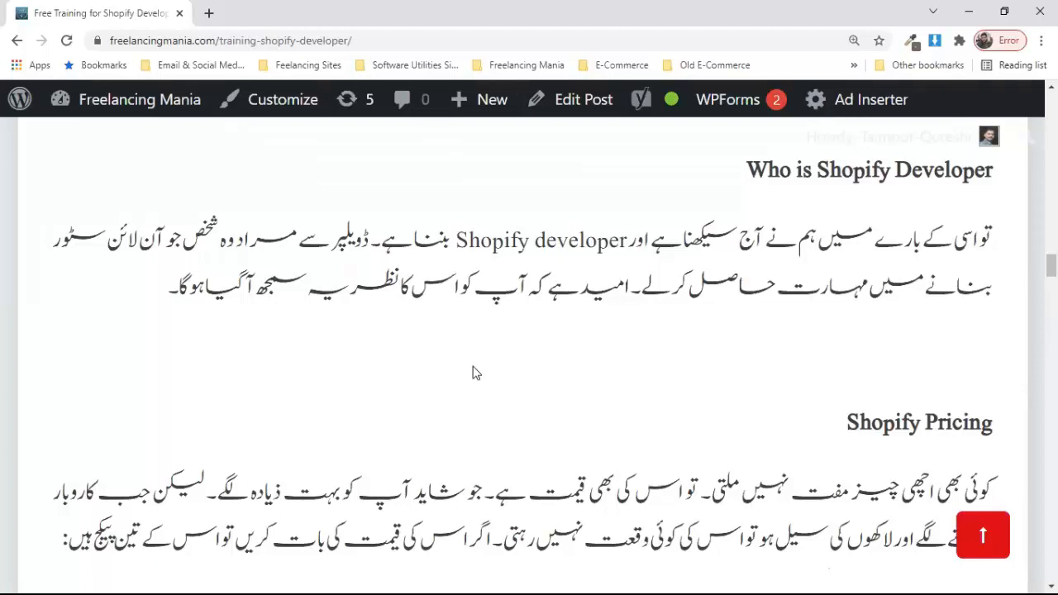
Step: Scroll to the Shopify Pricing section listing Basic Shopify, Shopify and Advanced Shopify
{"action": "scroll", "coordinate": [471, 371], "scroll_direction": "down", "scroll_amount": 1}
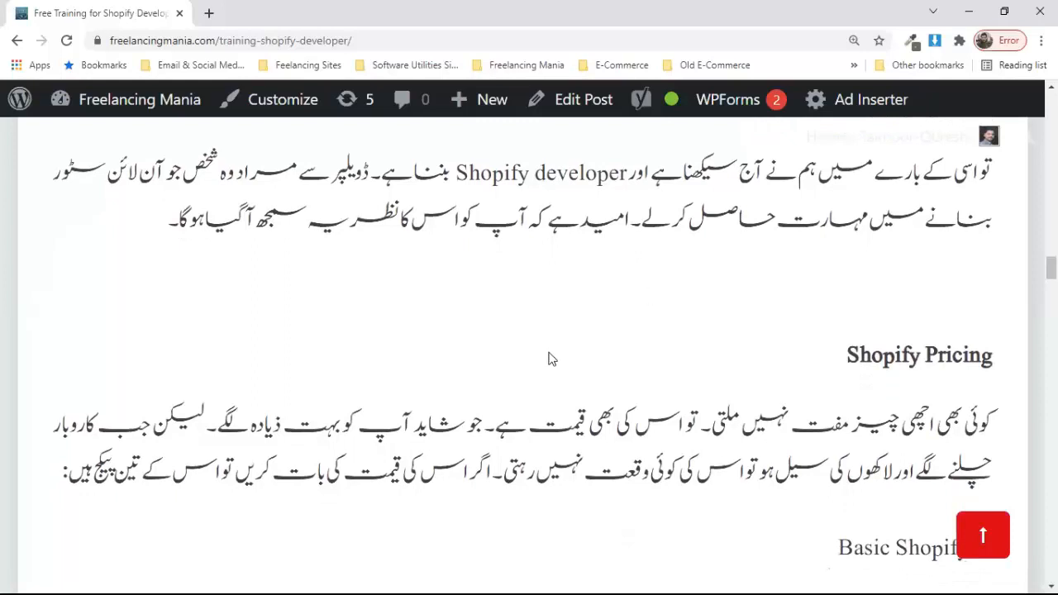
{"action": "scroll", "coordinate": [551, 359], "scroll_direction": "down", "scroll_amount": 2}
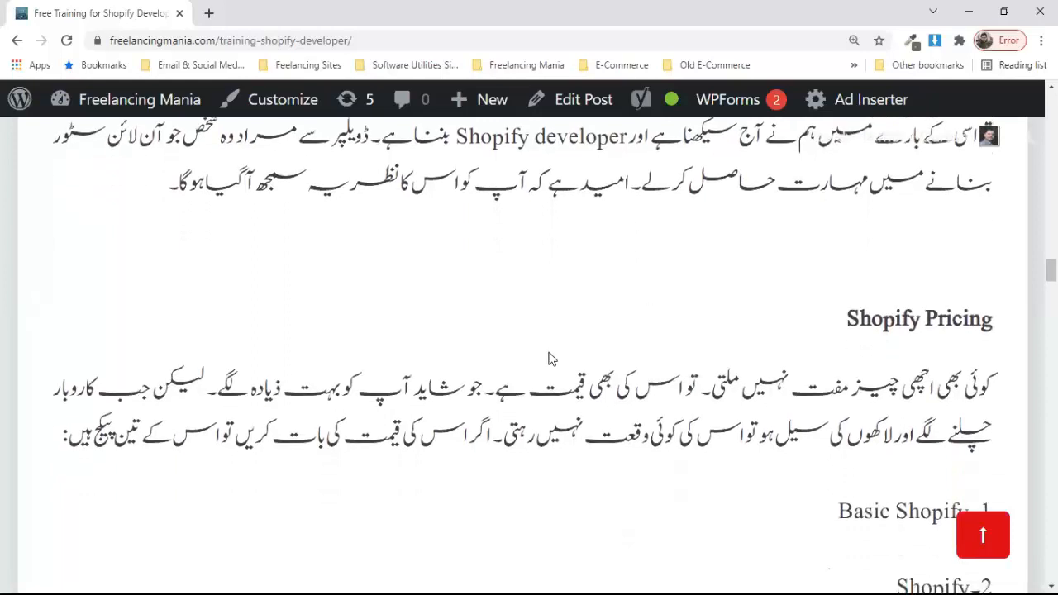
{"action": "right_click", "coordinate": [551, 356]}
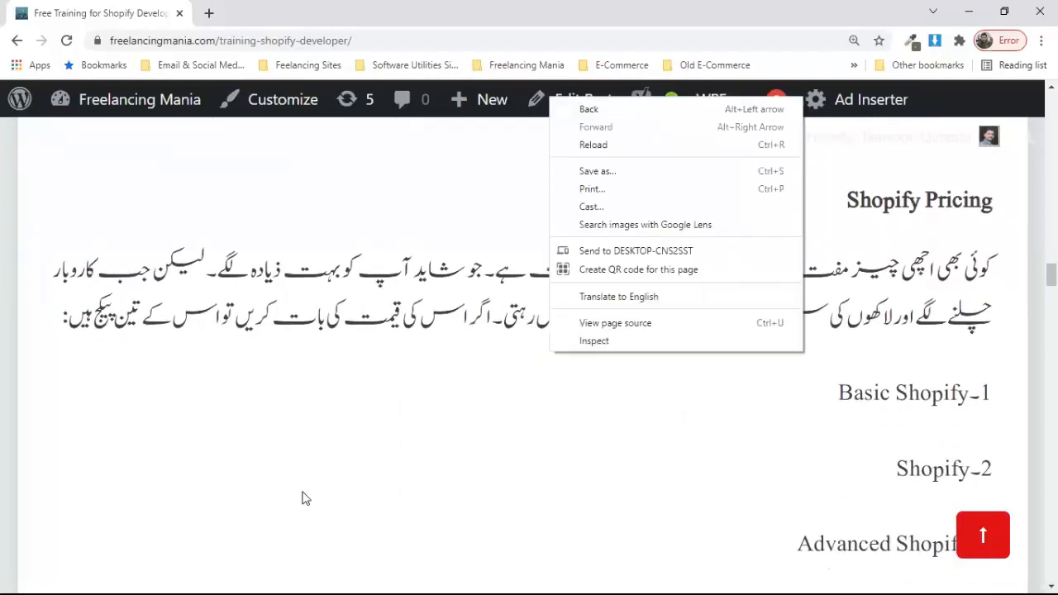
{"action": "left_click", "coordinate": [114, 571]}
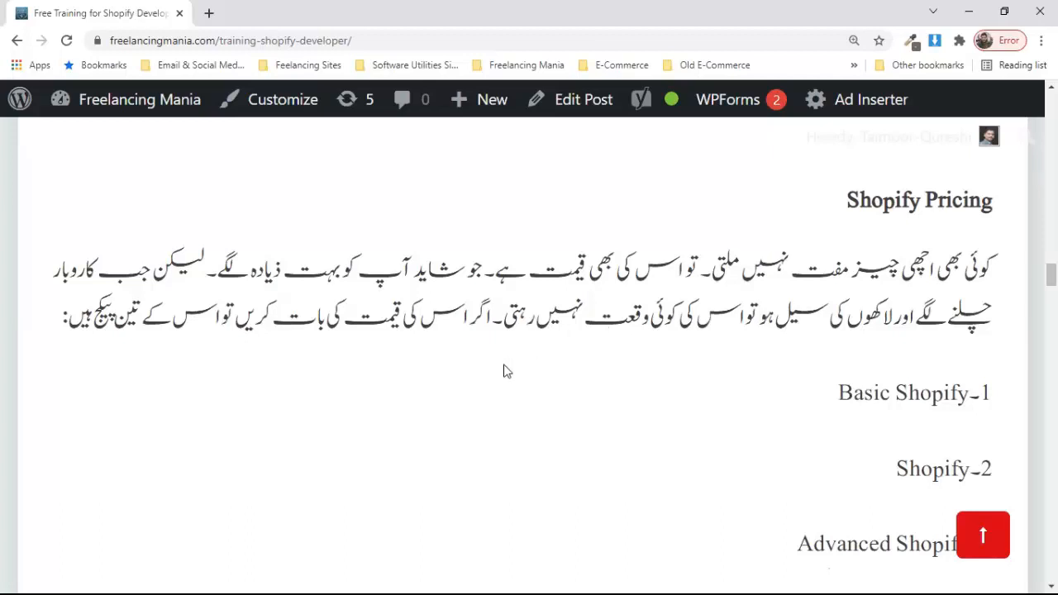
{"action": "scroll", "coordinate": [506, 370], "scroll_direction": "down", "scroll_amount": 1}
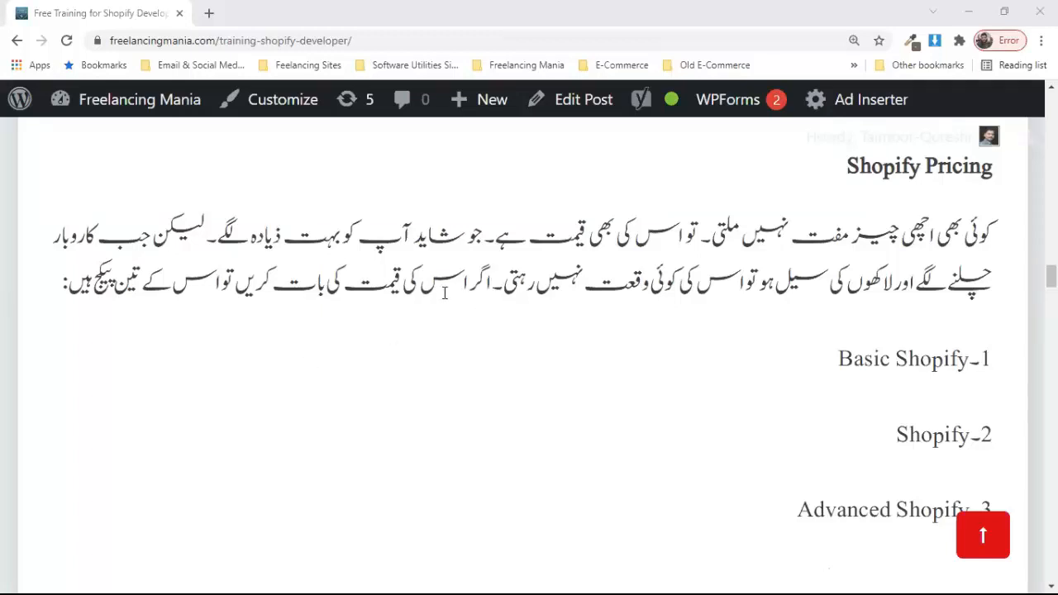
Step: Scroll down to the paragraph giving $29, $79 and $299 monthly prices and a 14-day free trial
{"action": "scroll", "coordinate": [393, 361], "scroll_direction": "down", "scroll_amount": 1}
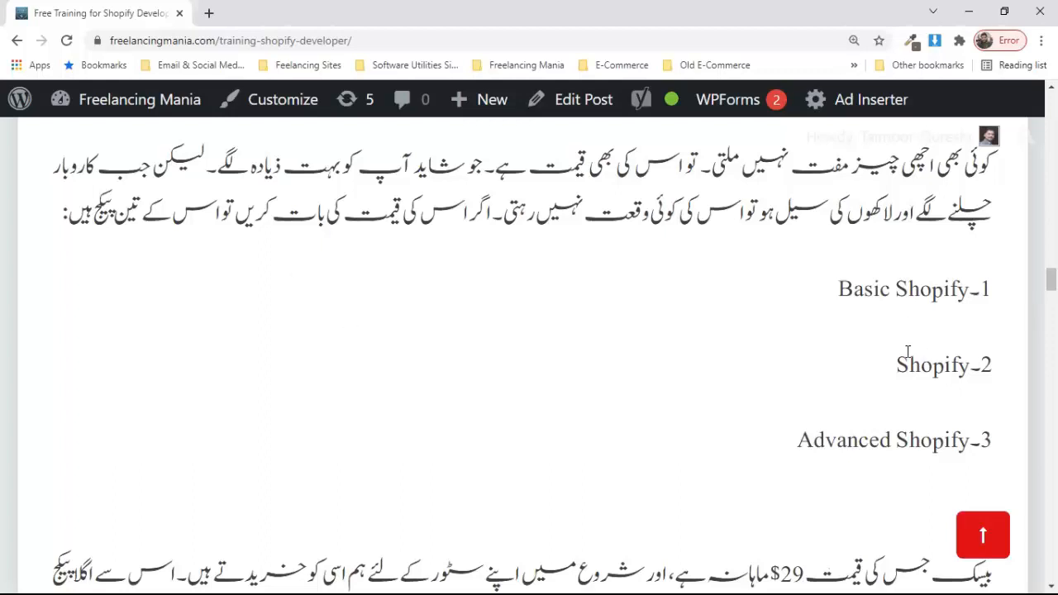
{"action": "scroll", "coordinate": [899, 351], "scroll_direction": "down", "scroll_amount": 1}
{"action": "scroll", "coordinate": [891, 343], "scroll_direction": "down", "scroll_amount": 1}
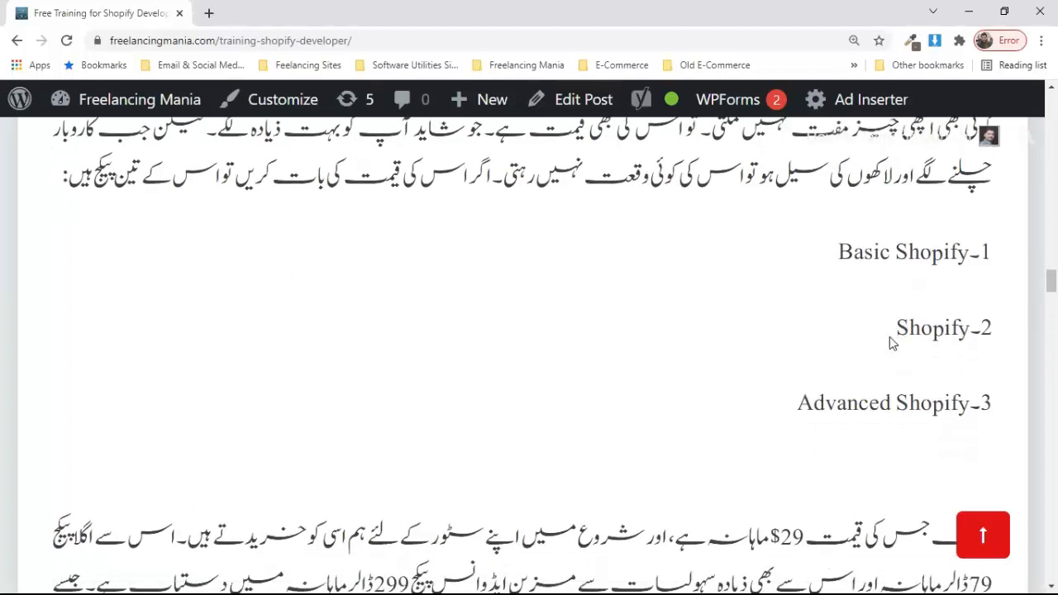
{"action": "scroll", "coordinate": [881, 364], "scroll_direction": "down", "scroll_amount": 1}
{"action": "scroll", "coordinate": [881, 365], "scroll_direction": "down", "scroll_amount": 2}
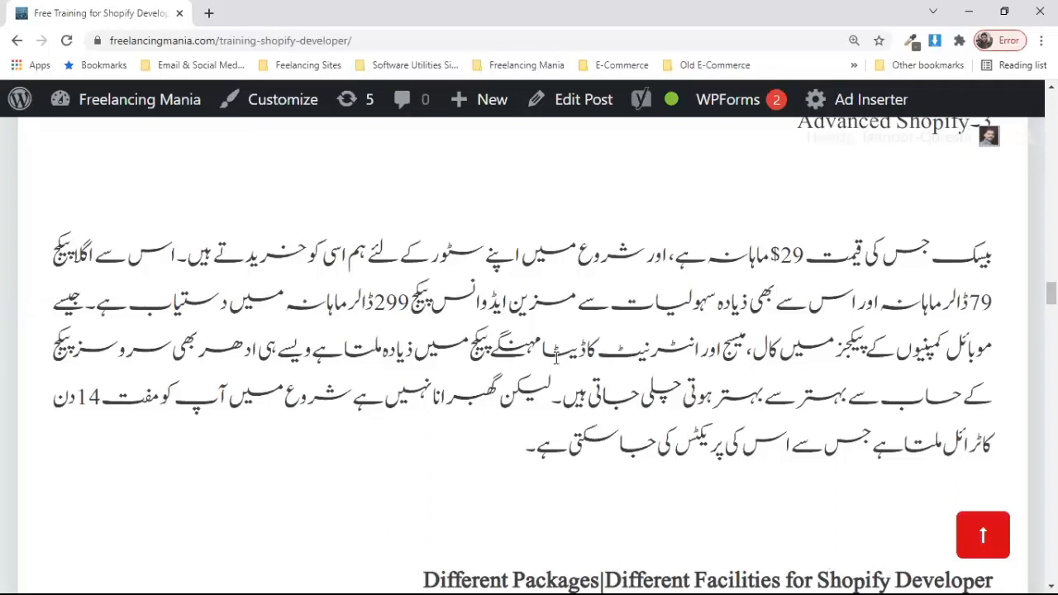
Step: Scroll until the 'Different Packages|Different Facilities for Shopify Developer' heading on staff accounts and fees shows
{"action": "scroll", "coordinate": [555, 355], "scroll_direction": "down", "scroll_amount": 1}
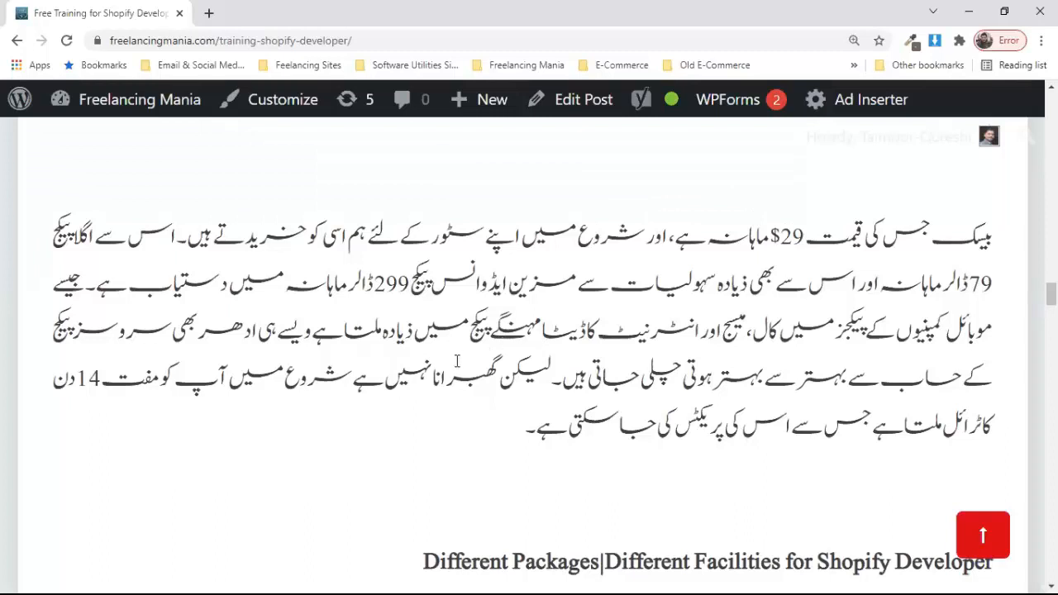
{"action": "scroll", "coordinate": [456, 361], "scroll_direction": "down", "scroll_amount": 1}
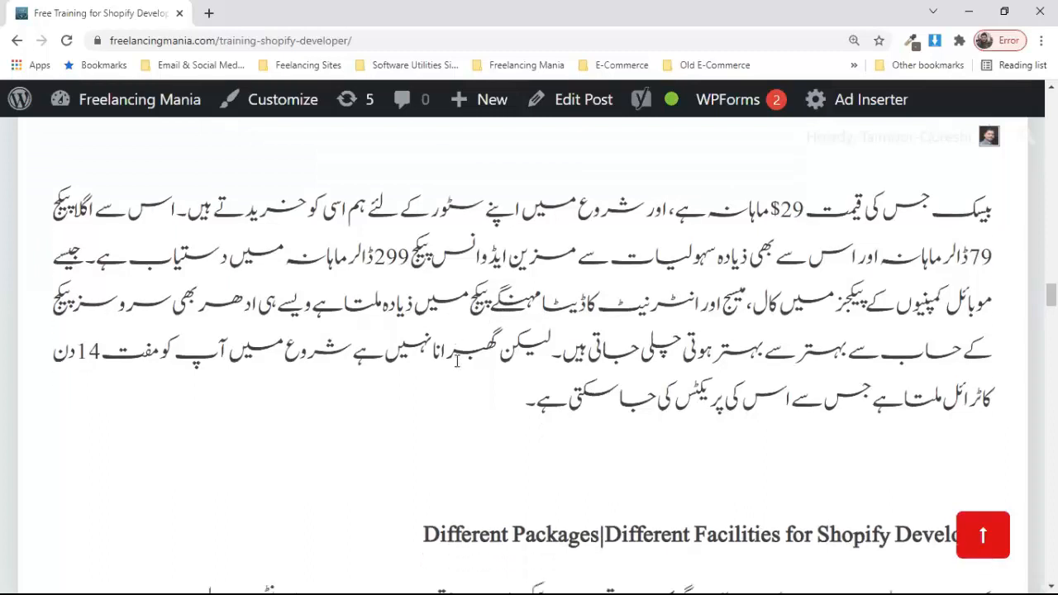
{"action": "scroll", "coordinate": [376, 370], "scroll_direction": "down", "scroll_amount": 2}
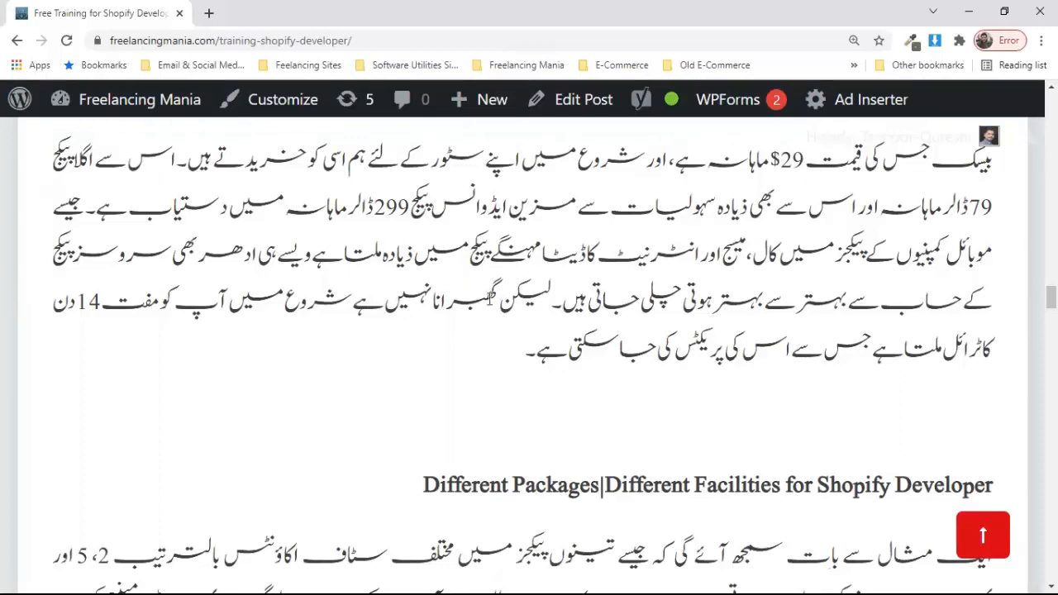
{"action": "scroll", "coordinate": [451, 366], "scroll_direction": "down", "scroll_amount": 1}
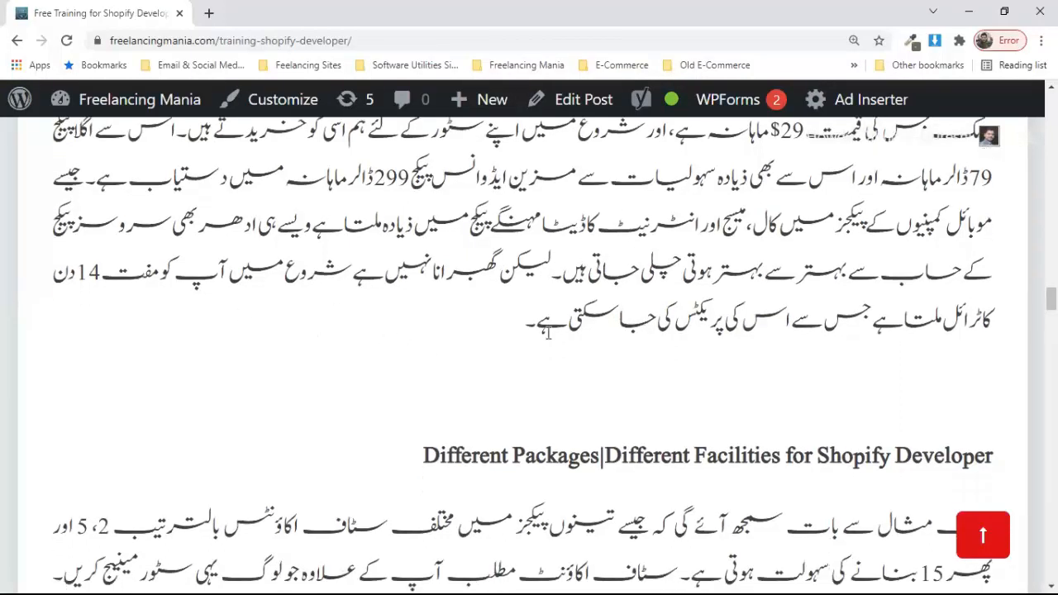
{"action": "scroll", "coordinate": [547, 330], "scroll_direction": "down", "scroll_amount": 3}
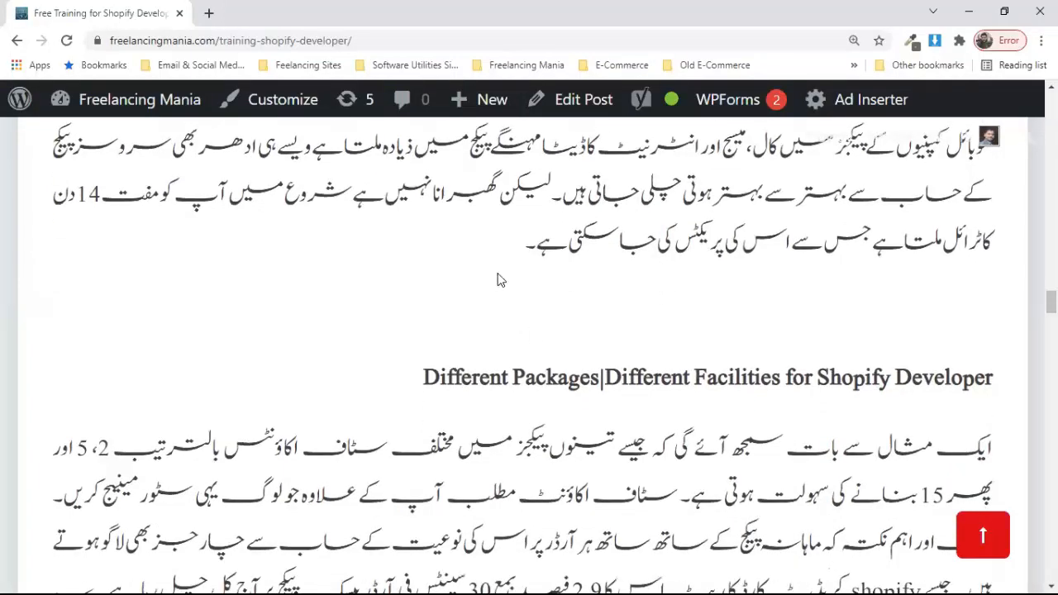
{"action": "scroll", "coordinate": [404, 307], "scroll_direction": "down", "scroll_amount": 3}
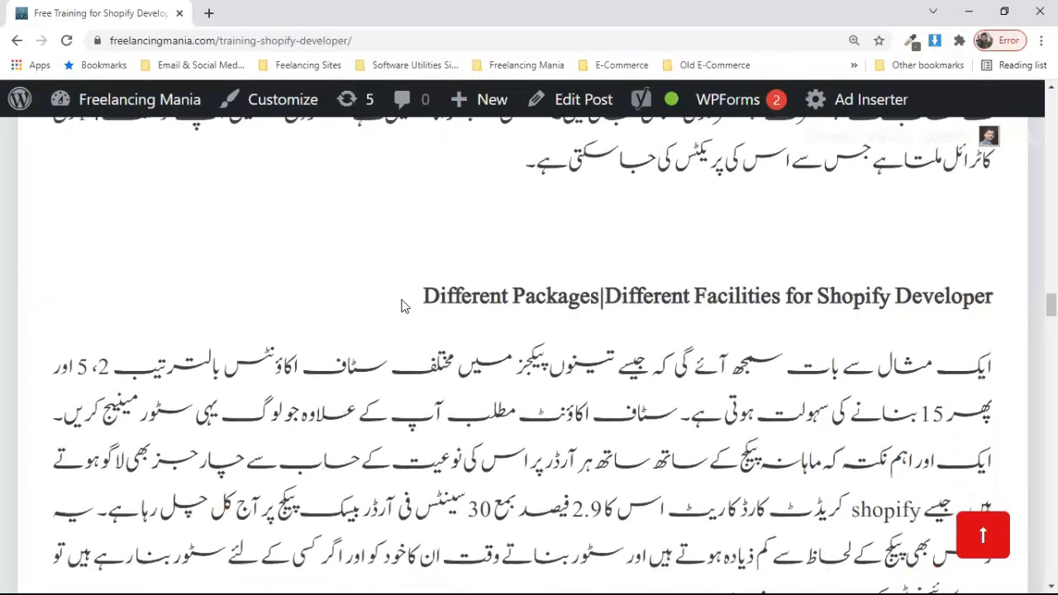
Step: Scroll through the fees paragraph citing 2.9% plus 30 cents per Basic-plan order to the Account Creation heading
{"action": "scroll", "coordinate": [404, 306], "scroll_direction": "down", "scroll_amount": 1}
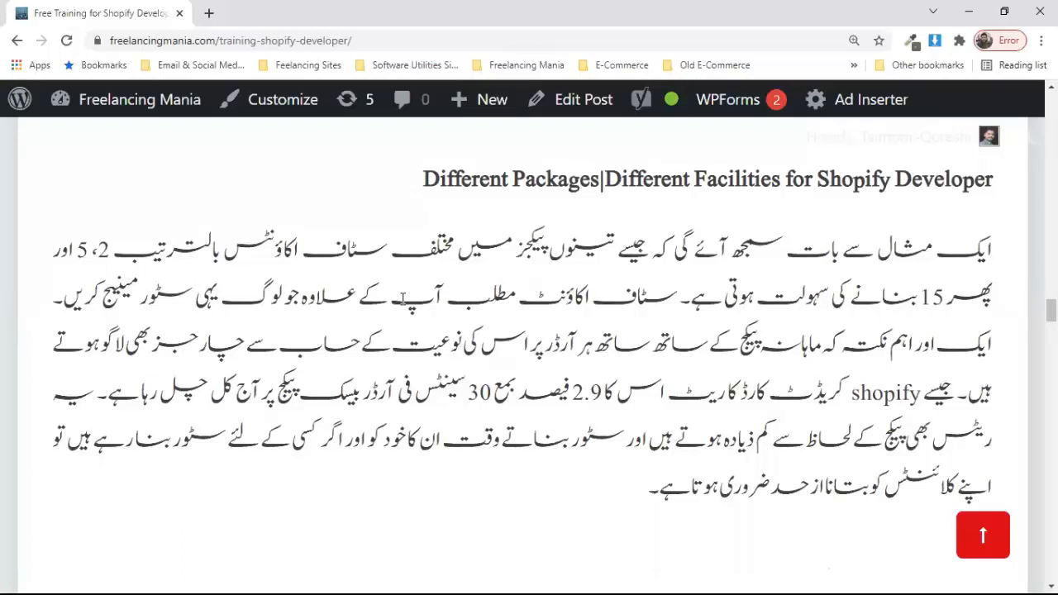
{"action": "scroll", "coordinate": [402, 299], "scroll_direction": "down", "scroll_amount": 1}
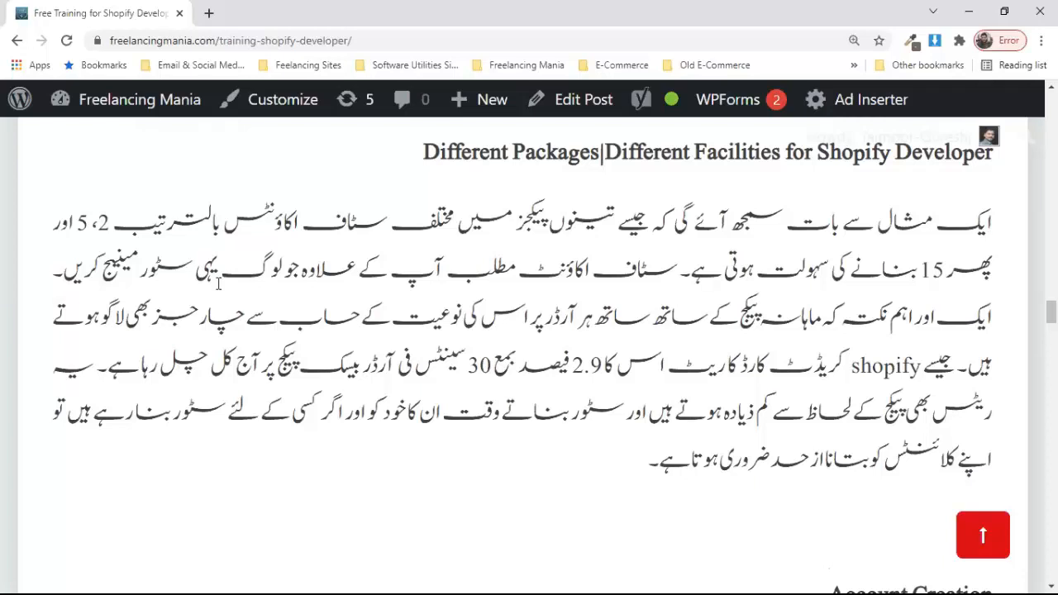
{"action": "scroll", "coordinate": [218, 283], "scroll_direction": "down", "scroll_amount": 2}
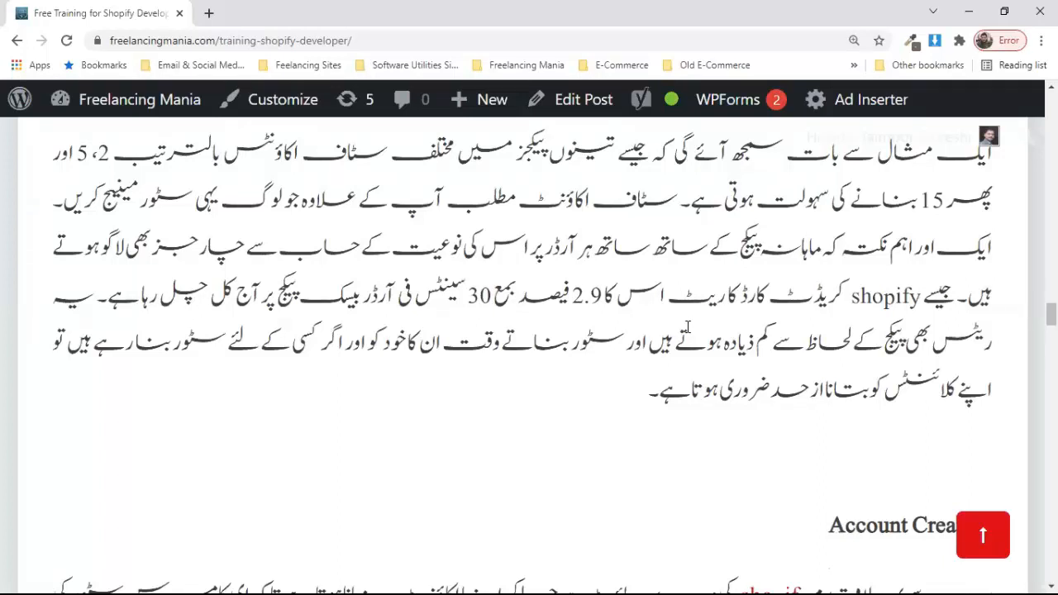
Step: Scroll down to the Account Creation sign-up paragraph and the storename.myshopify.com/admin address format
{"action": "scroll", "coordinate": [690, 327], "scroll_direction": "down", "scroll_amount": 1}
{"action": "scroll", "coordinate": [687, 327], "scroll_direction": "down", "scroll_amount": 1}
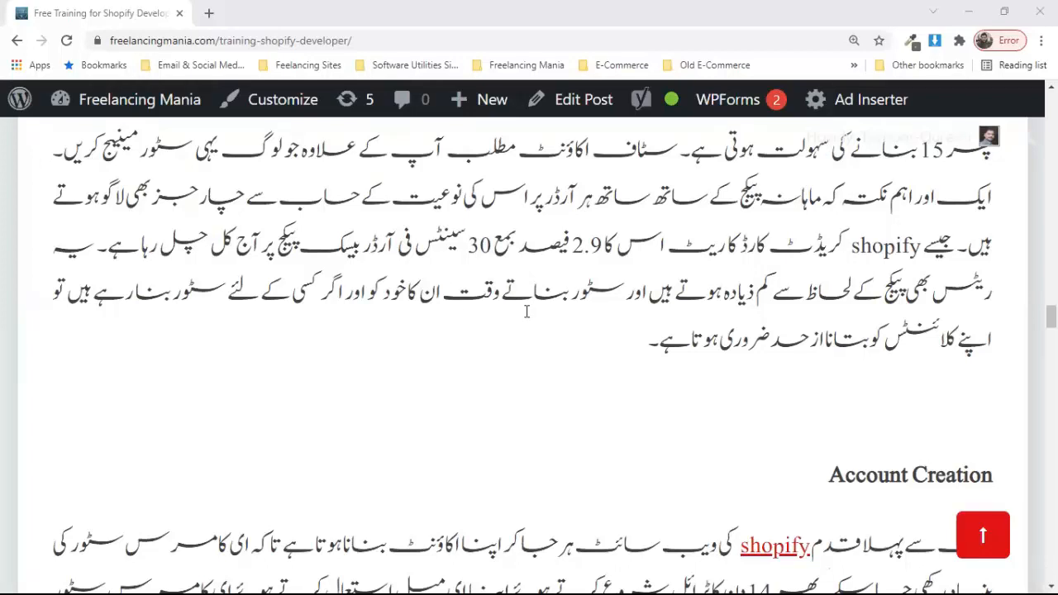
{"action": "scroll", "coordinate": [526, 311], "scroll_direction": "down", "scroll_amount": 1}
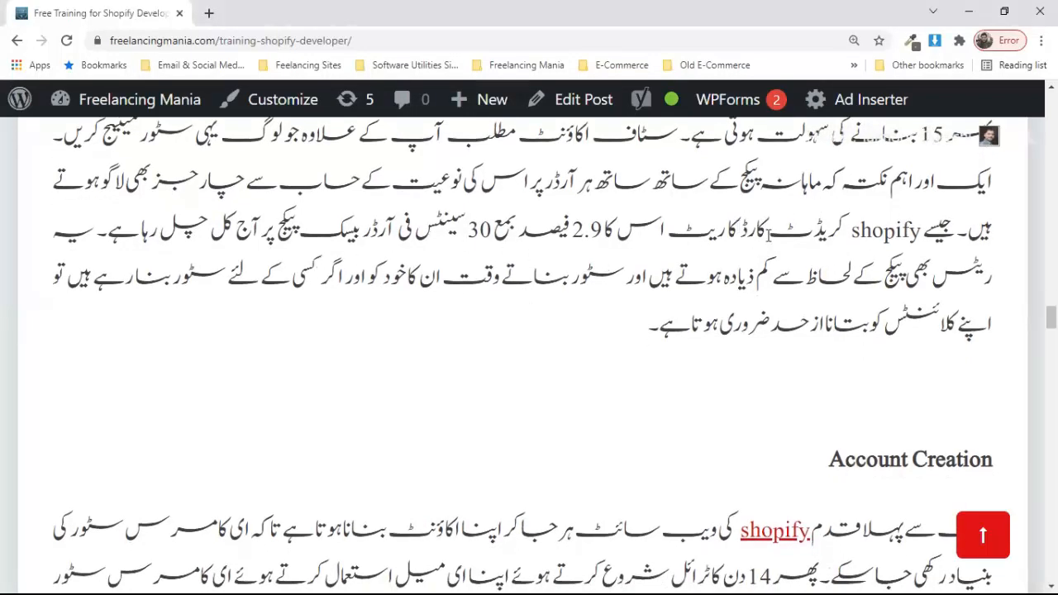
{"action": "scroll", "coordinate": [769, 236], "scroll_direction": "up", "scroll_amount": 2}
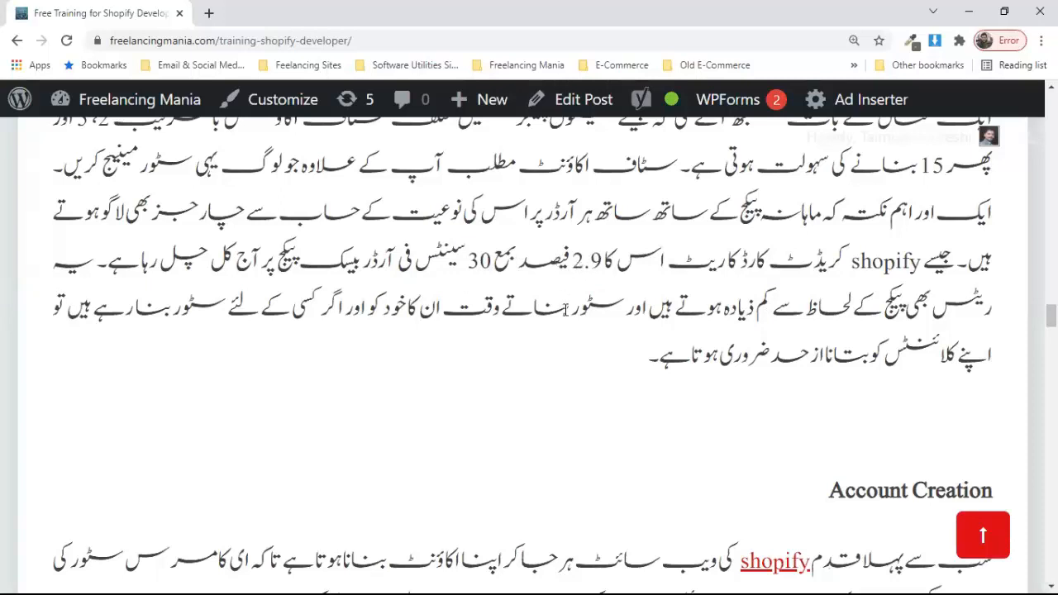
{"action": "scroll", "coordinate": [519, 347], "scroll_direction": "down", "scroll_amount": 1}
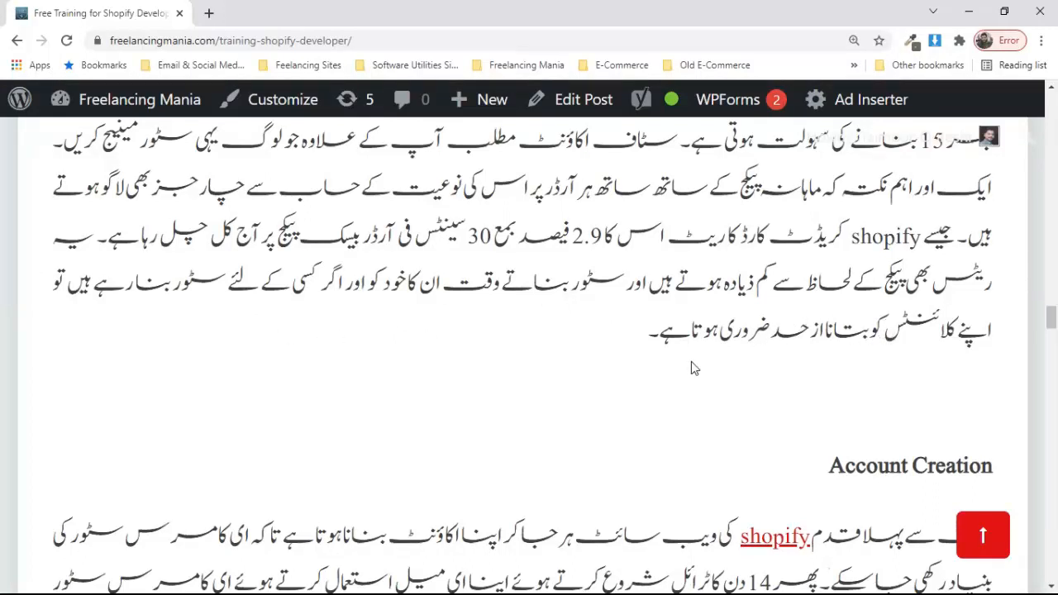
{"action": "scroll", "coordinate": [690, 361], "scroll_direction": "down", "scroll_amount": 1}
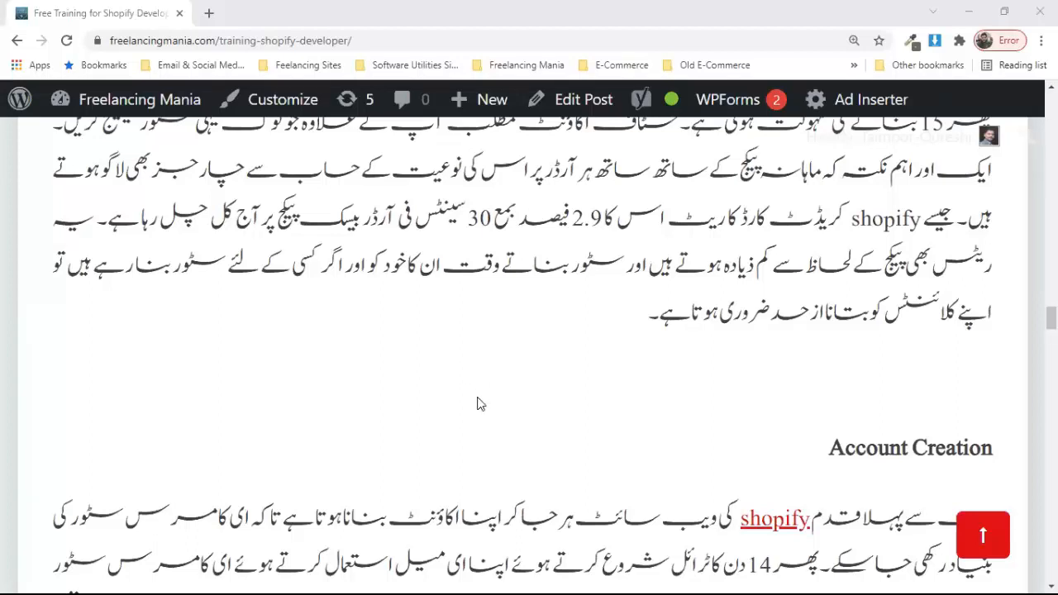
{"action": "scroll", "coordinate": [477, 403], "scroll_direction": "down", "scroll_amount": 3}
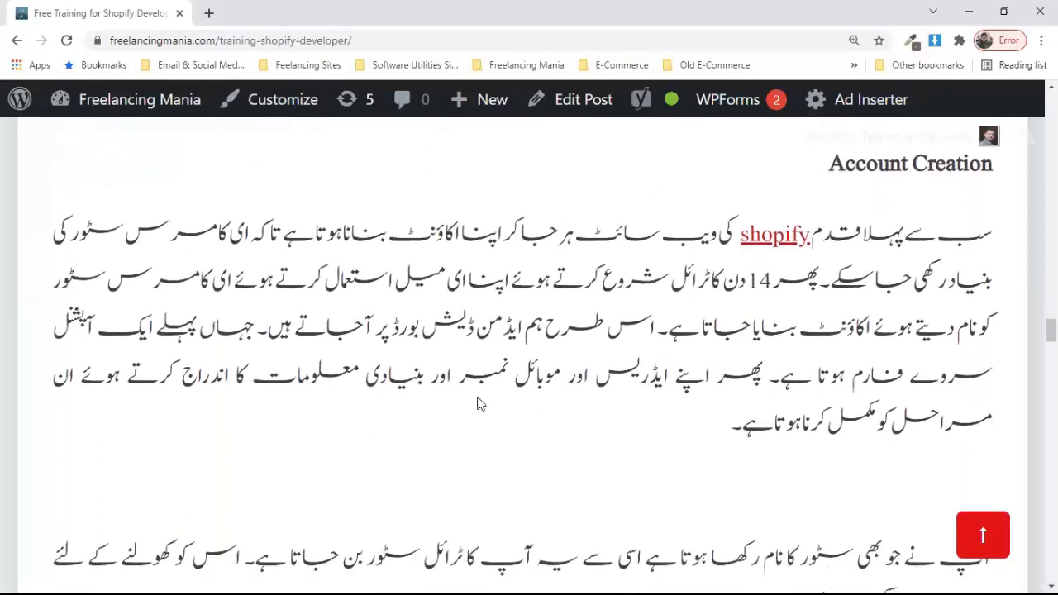
{"action": "scroll", "coordinate": [477, 403], "scroll_direction": "down", "scroll_amount": 1}
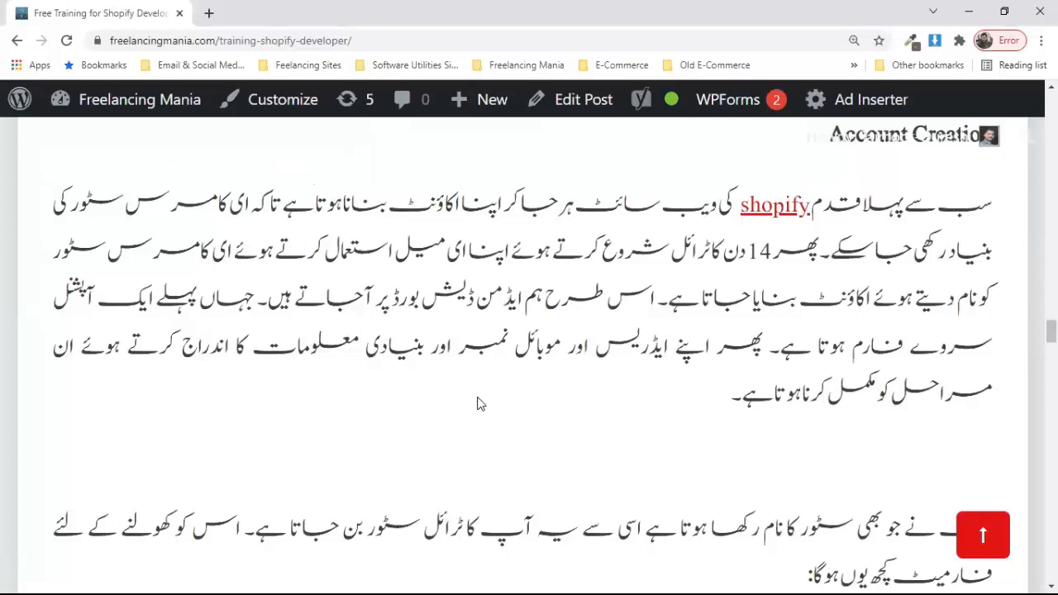
{"action": "scroll", "coordinate": [480, 403], "scroll_direction": "down", "scroll_amount": 1}
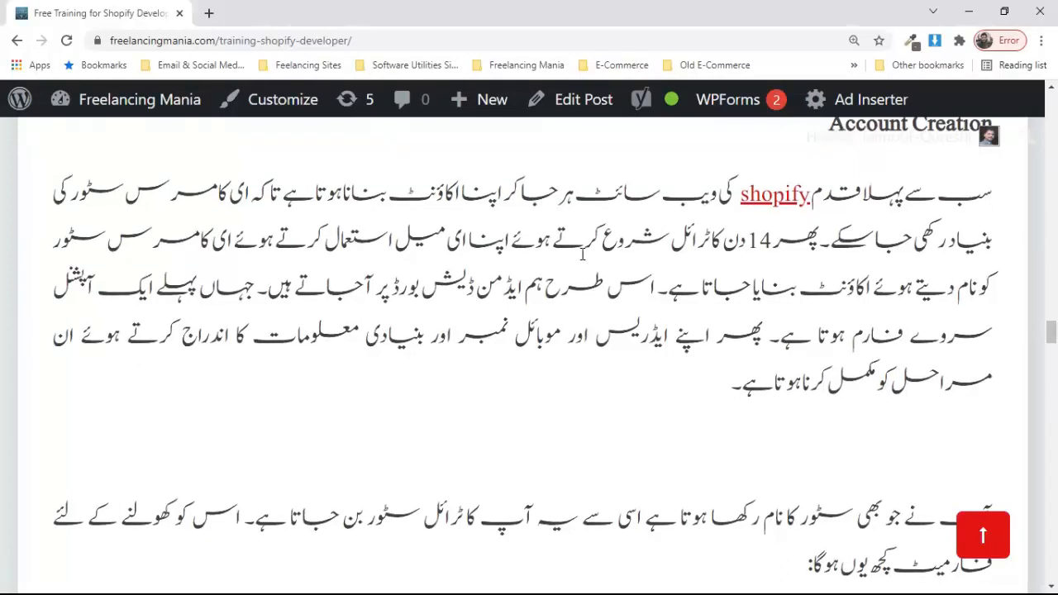
{"action": "scroll", "coordinate": [527, 275], "scroll_direction": "down", "scroll_amount": 1}
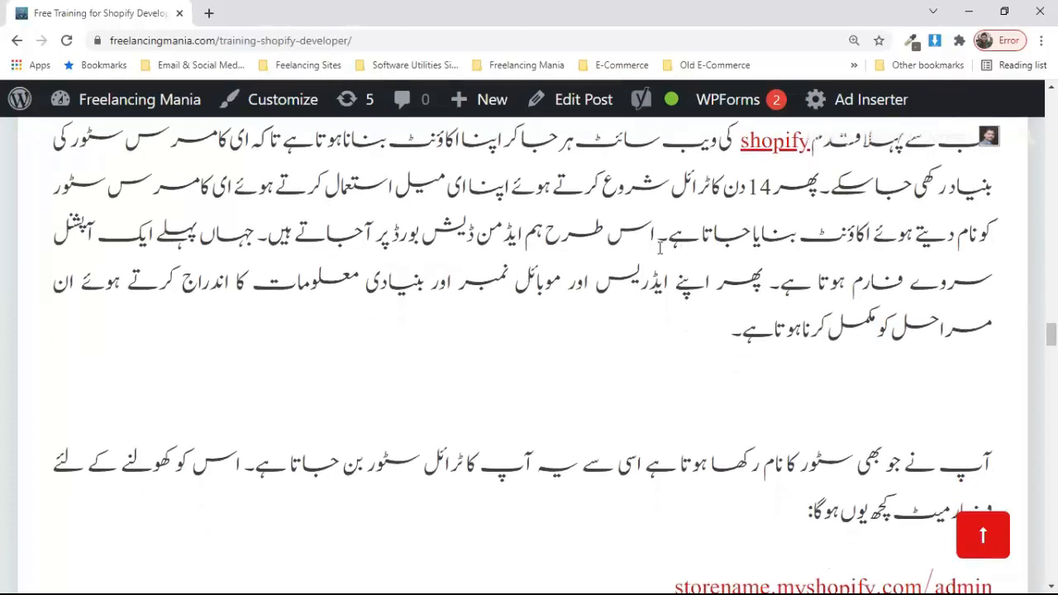
{"action": "scroll", "coordinate": [569, 300], "scroll_direction": "down", "scroll_amount": 1}
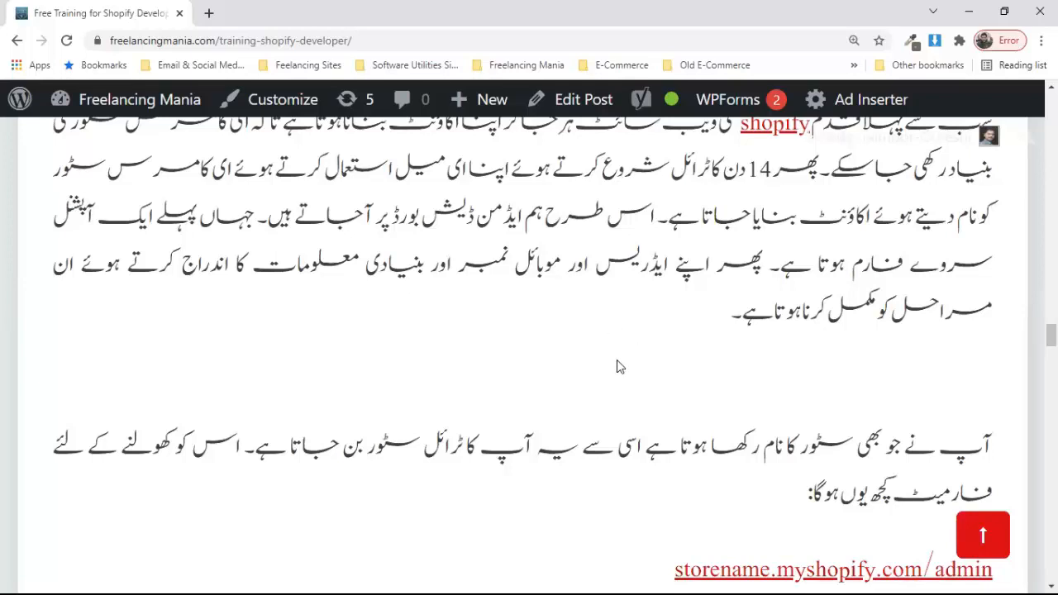
Step: Scroll past the store-name note to the 'Setting of Shopify Store for Shopify Developer' heading
{"action": "scroll", "coordinate": [617, 359], "scroll_direction": "down", "scroll_amount": 1}
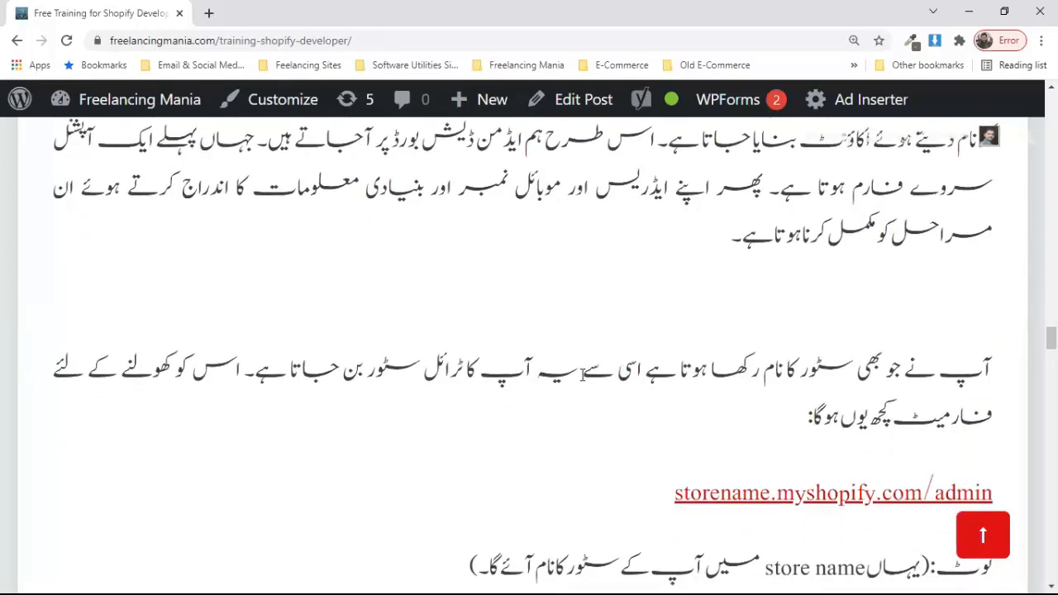
{"action": "scroll", "coordinate": [583, 374], "scroll_direction": "down", "scroll_amount": 1}
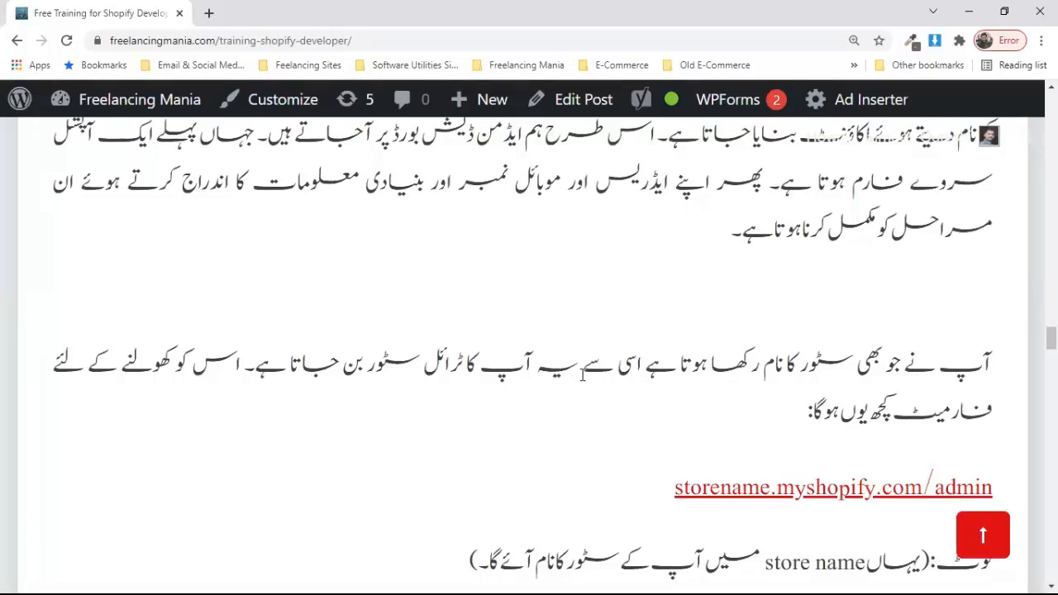
{"action": "scroll", "coordinate": [476, 433], "scroll_direction": "down", "scroll_amount": 1}
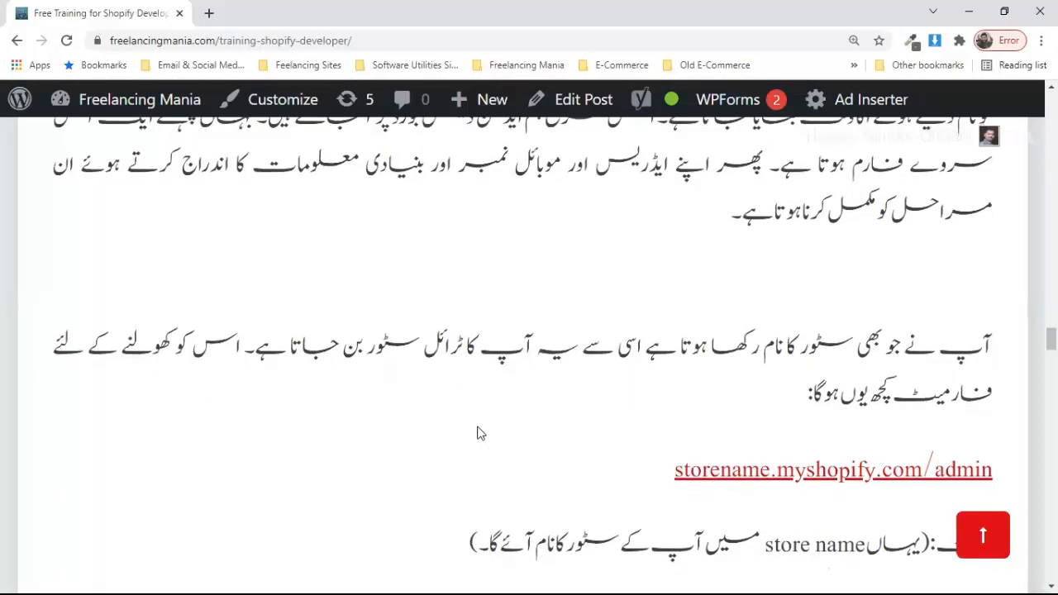
{"action": "scroll", "coordinate": [477, 433], "scroll_direction": "down", "scroll_amount": 1}
{"action": "scroll", "coordinate": [520, 399], "scroll_direction": "down", "scroll_amount": 2}
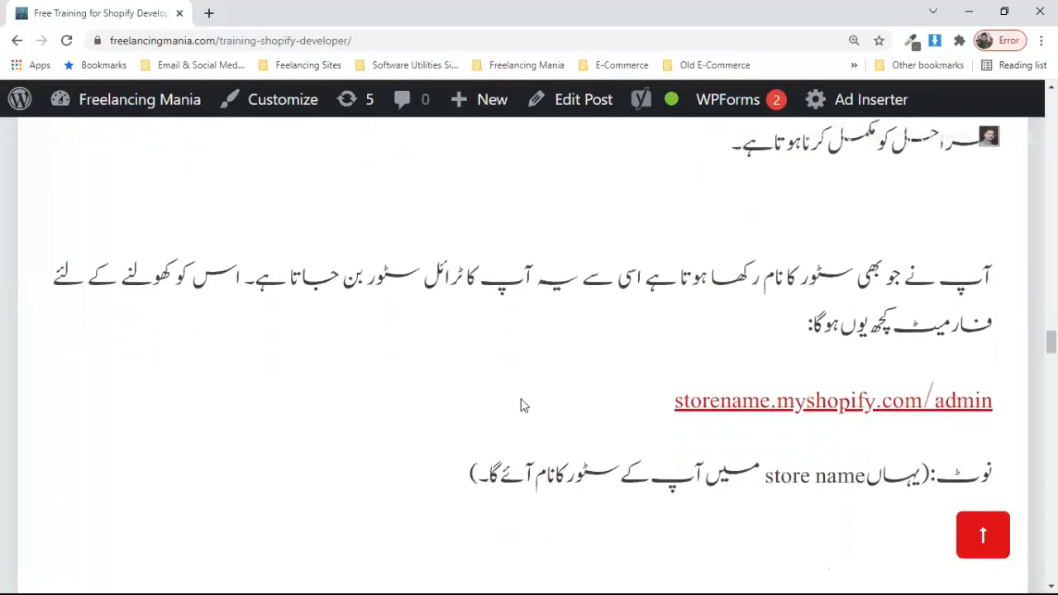
{"action": "scroll", "coordinate": [521, 398], "scroll_direction": "down", "scroll_amount": 2}
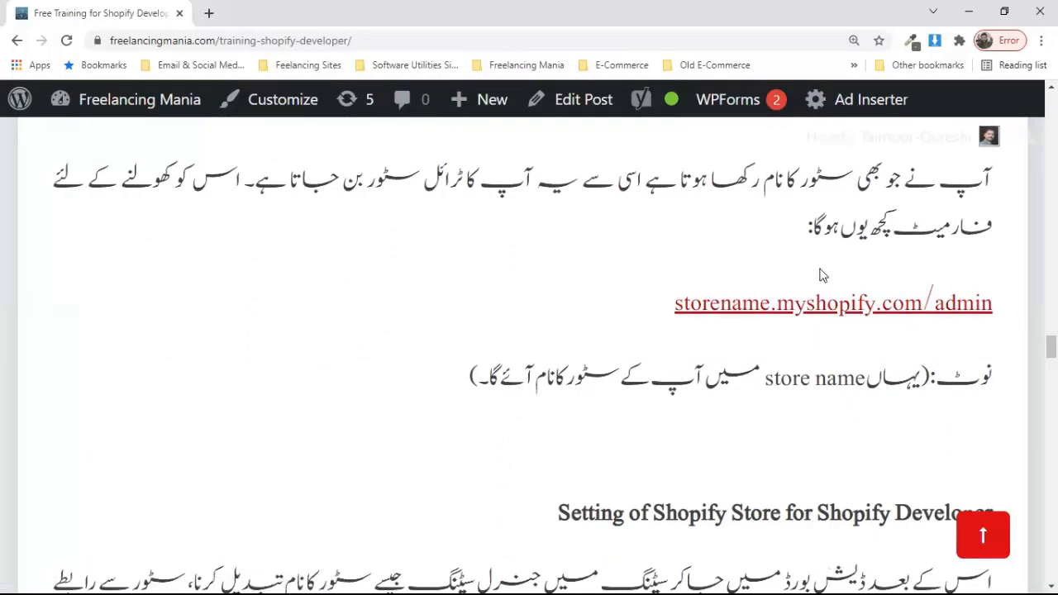
Step: Follow the storename.myshopify.com/admin link and scroll into the store settings paragraph
{"action": "scroll", "coordinate": [611, 318], "scroll_direction": "down", "scroll_amount": 1}
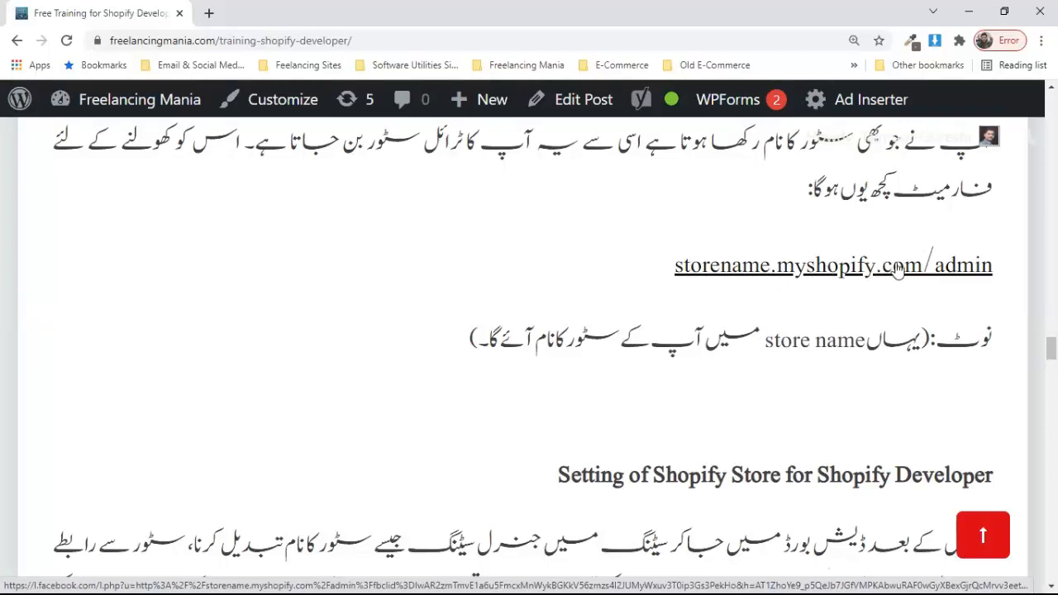
{"action": "left_click", "coordinate": [766, 266]}
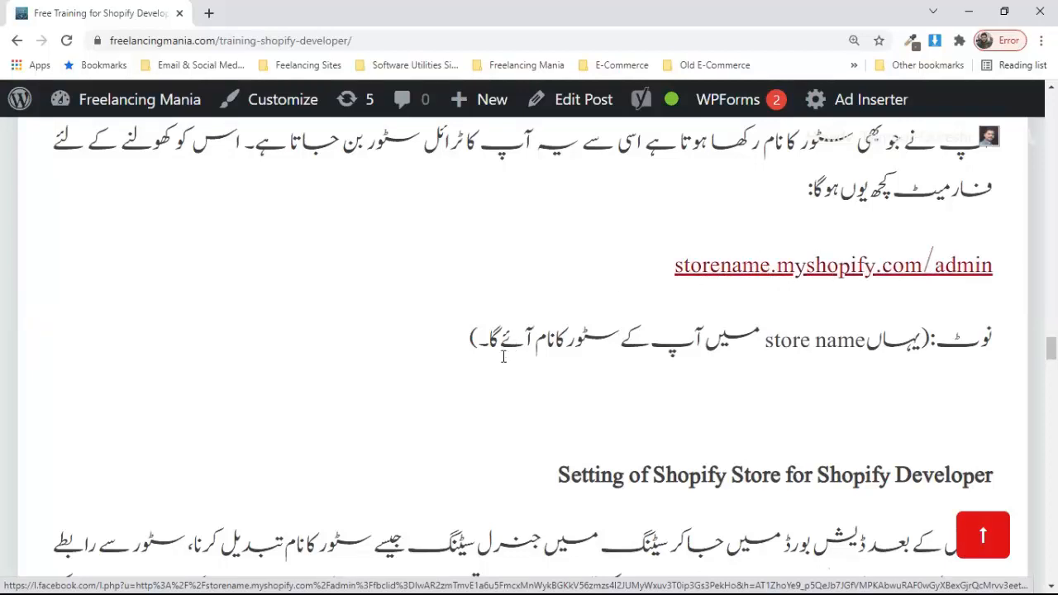
{"action": "scroll", "coordinate": [503, 357], "scroll_direction": "down", "scroll_amount": 3}
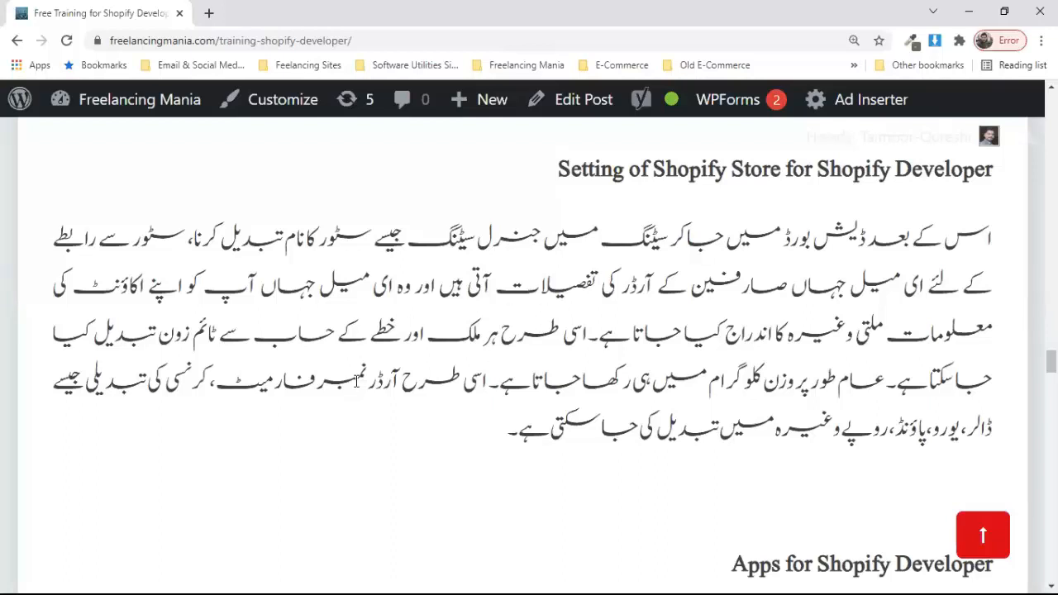
{"action": "scroll", "coordinate": [356, 381], "scroll_direction": "down", "scroll_amount": 1}
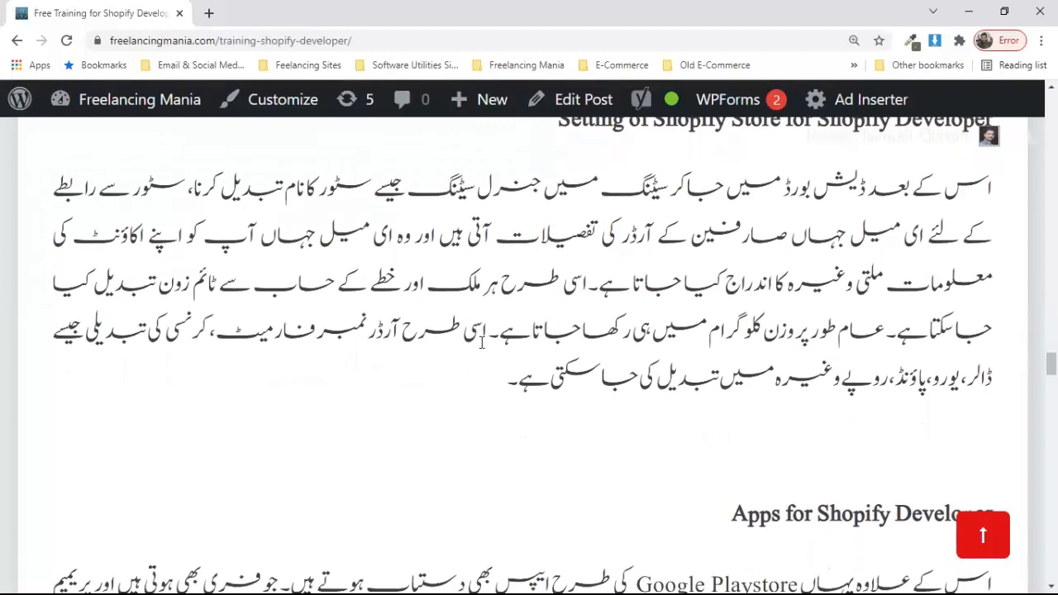
Step: Scroll down to the 'Apps for Shopify Developer' section comparing apps to Google Playstore
{"action": "scroll", "coordinate": [480, 342], "scroll_direction": "down", "scroll_amount": 1}
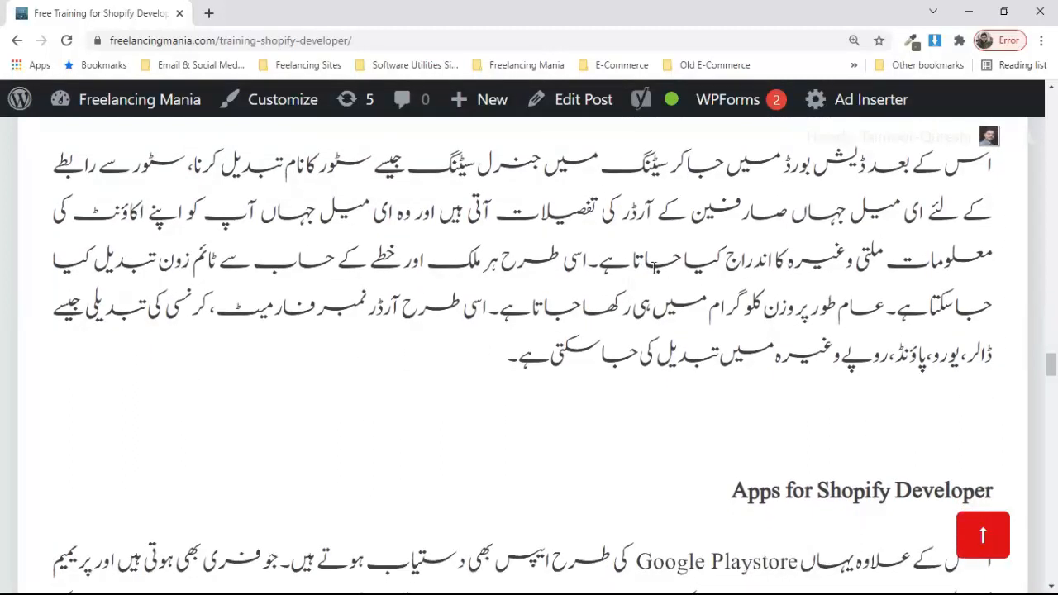
{"action": "scroll", "coordinate": [462, 311], "scroll_direction": "down", "scroll_amount": 1}
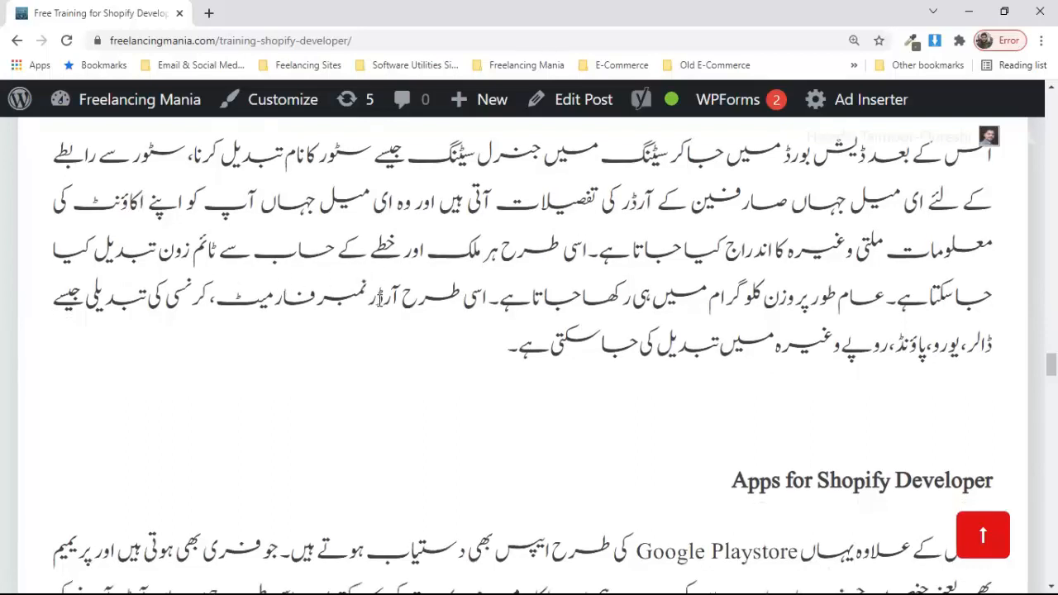
{"action": "scroll", "coordinate": [480, 347], "scroll_direction": "down", "scroll_amount": 2}
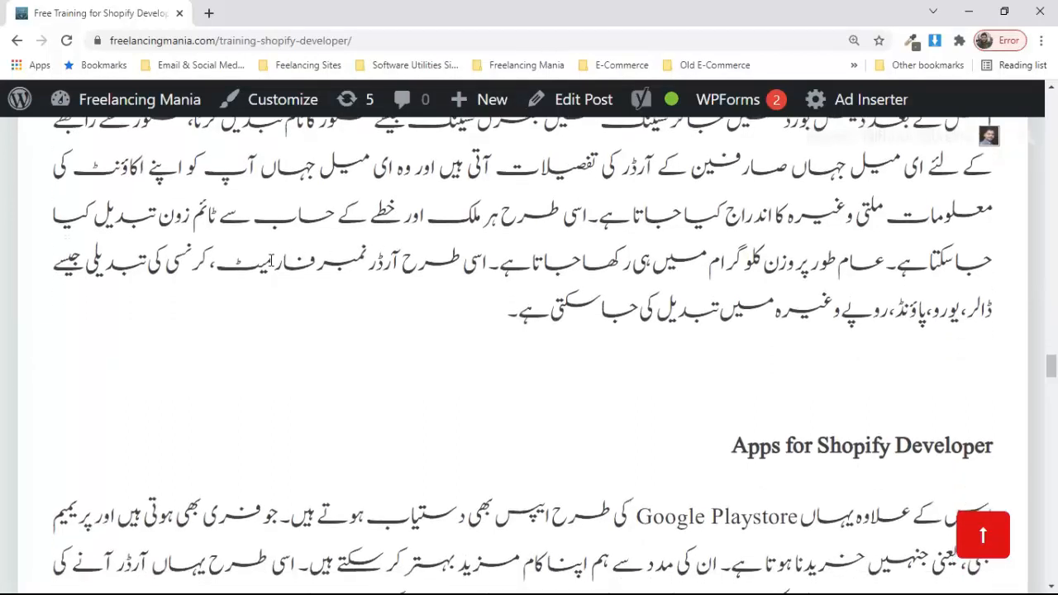
{"action": "scroll", "coordinate": [496, 303], "scroll_direction": "down", "scroll_amount": 2}
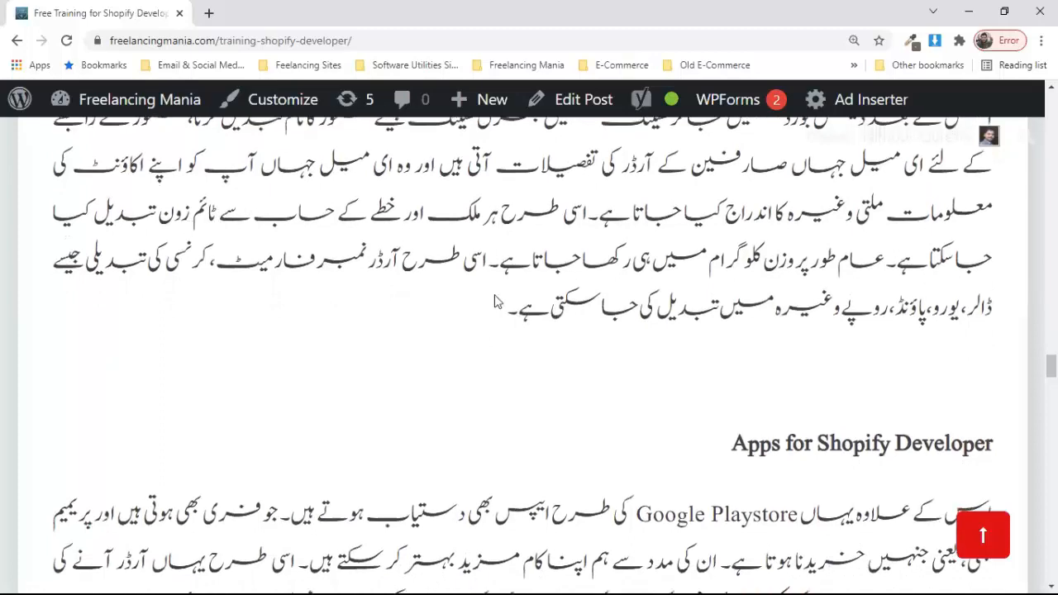
{"action": "scroll", "coordinate": [774, 274], "scroll_direction": "down", "scroll_amount": 1}
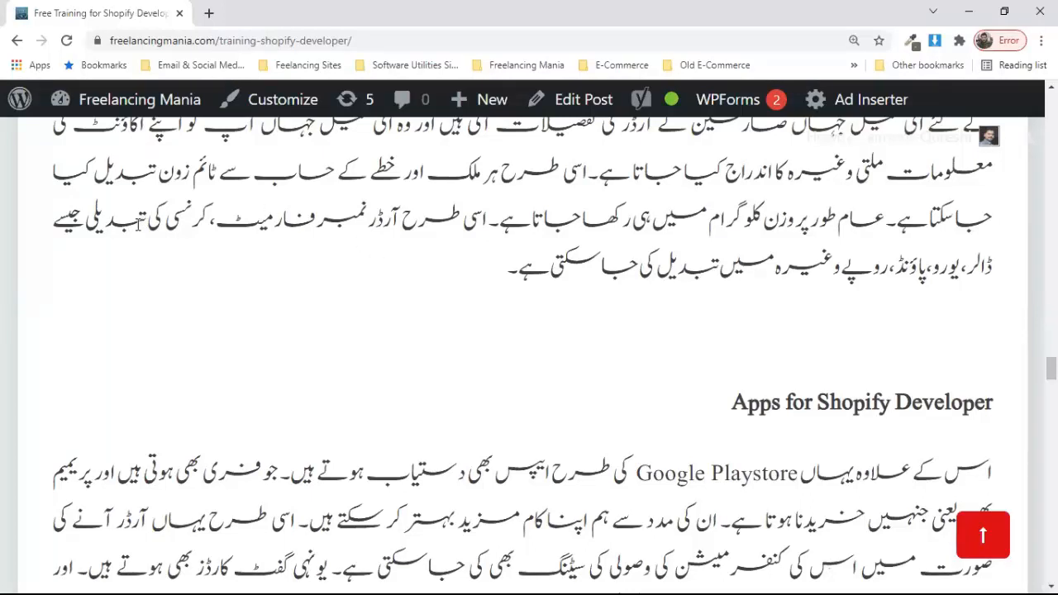
{"action": "scroll", "coordinate": [559, 360], "scroll_direction": "down", "scroll_amount": 1}
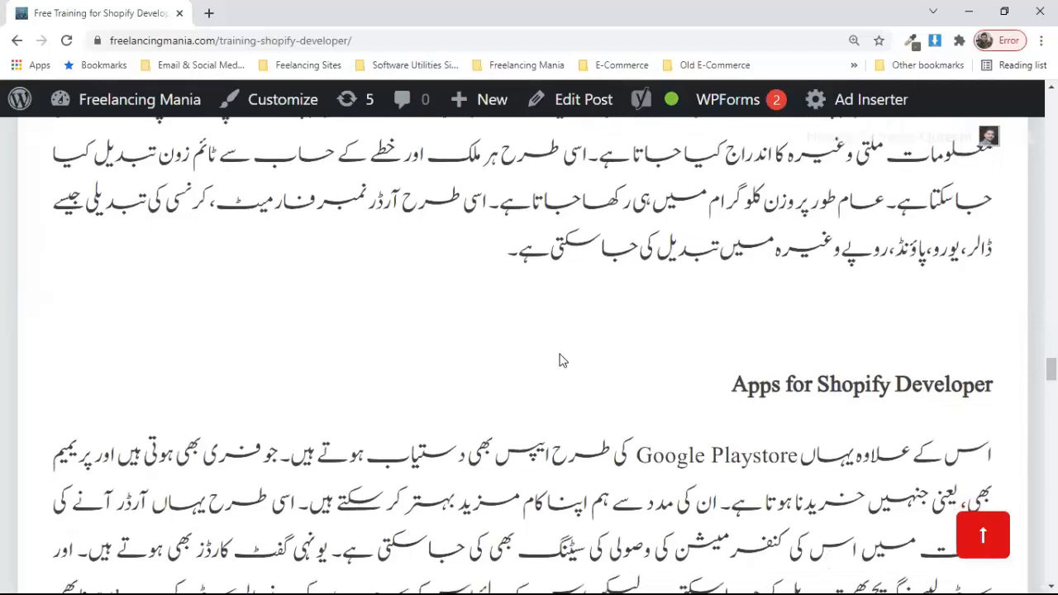
{"action": "scroll", "coordinate": [560, 360], "scroll_direction": "down", "scroll_amount": 1}
{"action": "scroll", "coordinate": [560, 359], "scroll_direction": "up", "scroll_amount": 3}
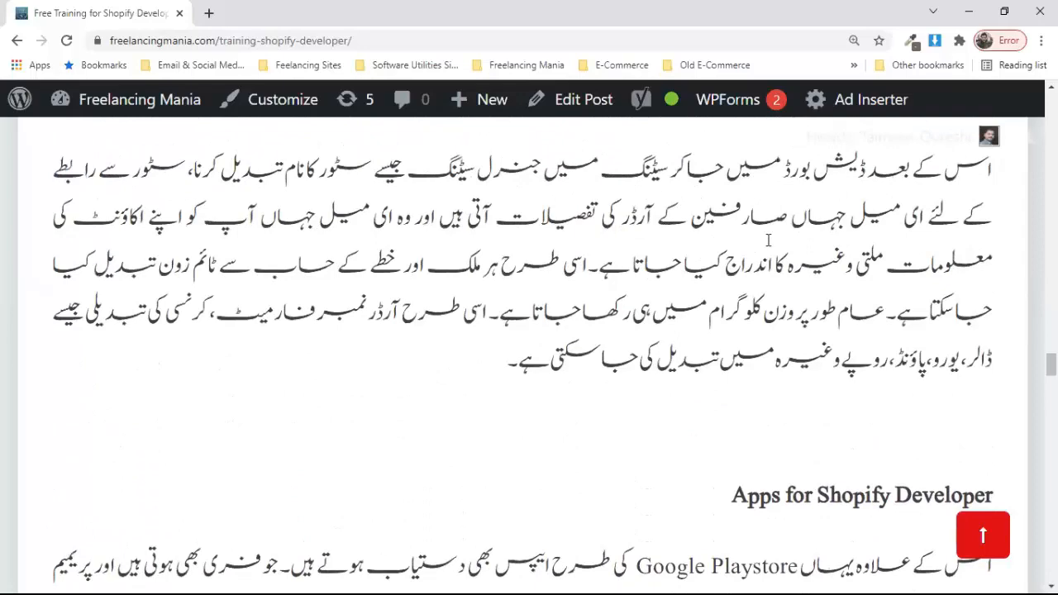
{"action": "scroll", "coordinate": [700, 225], "scroll_direction": "up", "scroll_amount": 1}
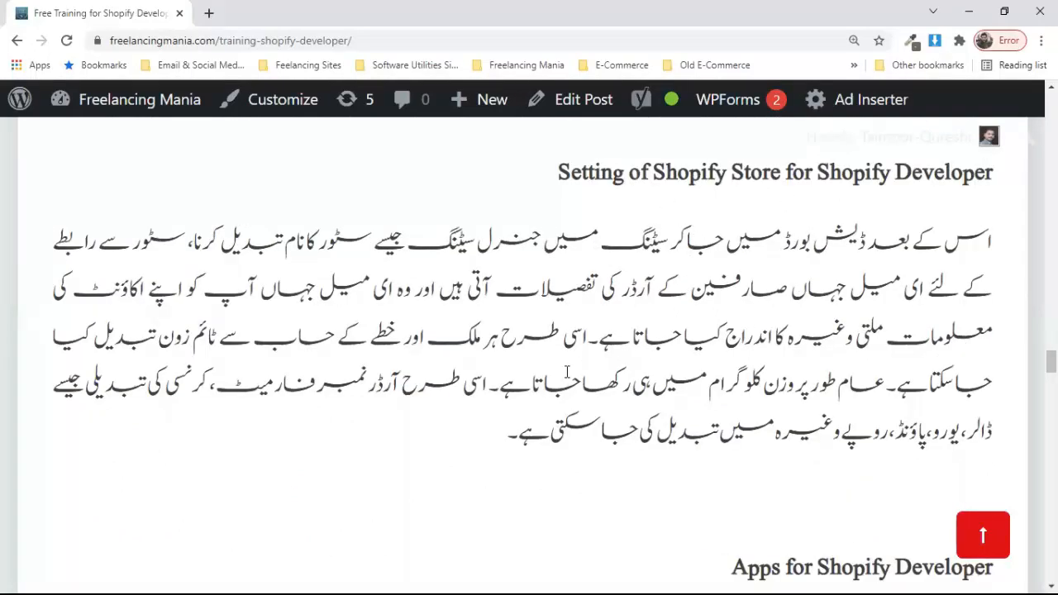
{"action": "scroll", "coordinate": [567, 371], "scroll_direction": "down", "scroll_amount": 4}
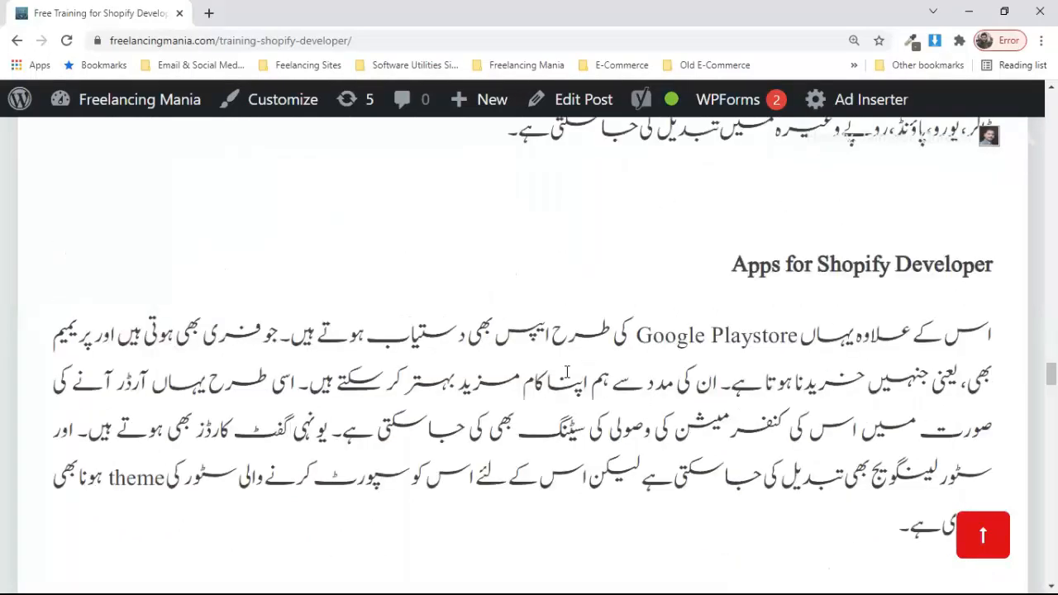
{"action": "scroll", "coordinate": [566, 371], "scroll_direction": "up", "scroll_amount": 2}
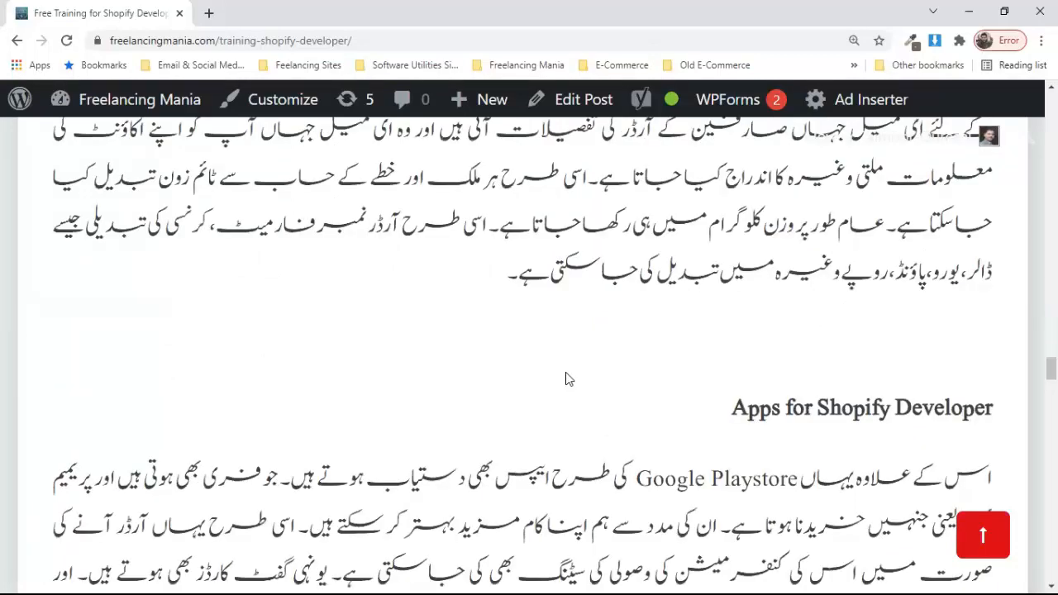
{"action": "scroll", "coordinate": [566, 373], "scroll_direction": "down", "scroll_amount": 3}
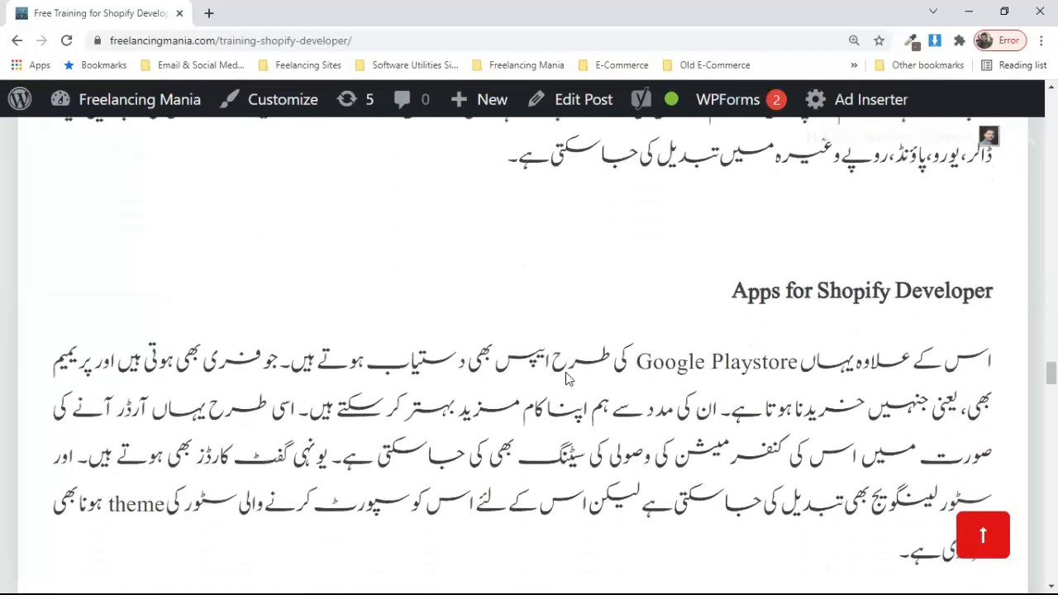
Step: Scroll until the full apps paragraph and the 'Check Out' section on guest versus account checkout show
{"action": "scroll", "coordinate": [566, 372], "scroll_direction": "down", "scroll_amount": 1}
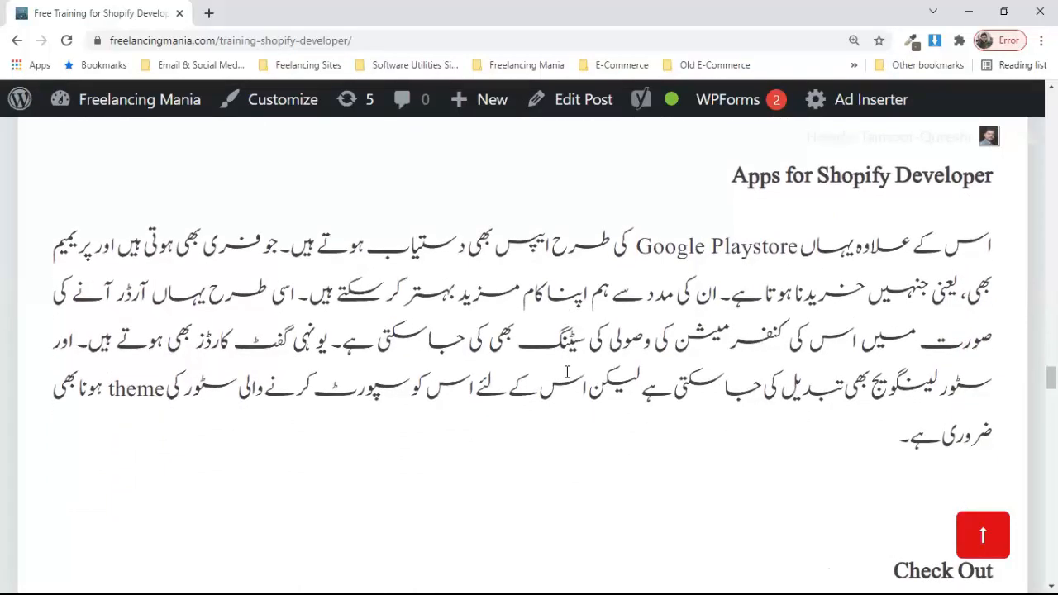
{"action": "scroll", "coordinate": [567, 372], "scroll_direction": "down", "scroll_amount": 1}
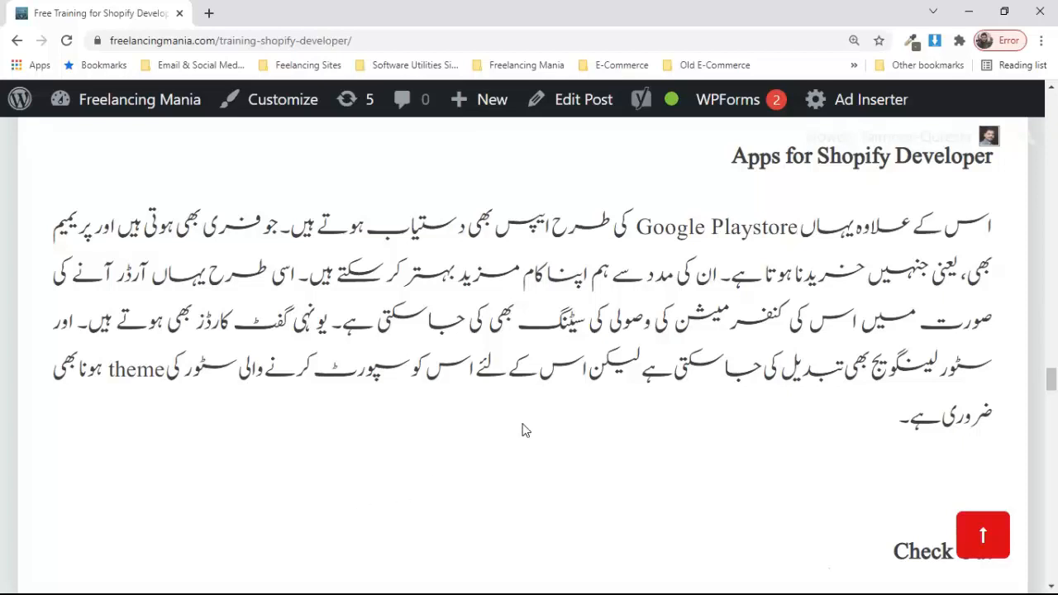
{"action": "scroll", "coordinate": [543, 419], "scroll_direction": "down", "scroll_amount": 1}
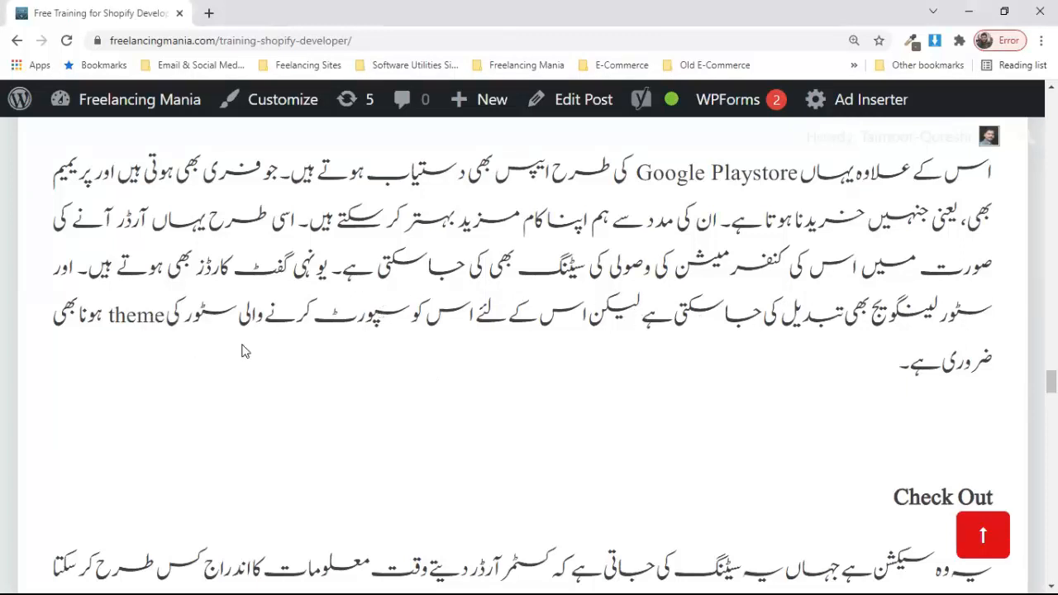
{"action": "scroll", "coordinate": [385, 347], "scroll_direction": "down", "scroll_amount": 1}
Step: Scroll past the Check Out section to the 'Order Processing in Ecommerce' heading and its add-to-cart paragraph
{"action": "scroll", "coordinate": [401, 361], "scroll_direction": "down", "scroll_amount": 1}
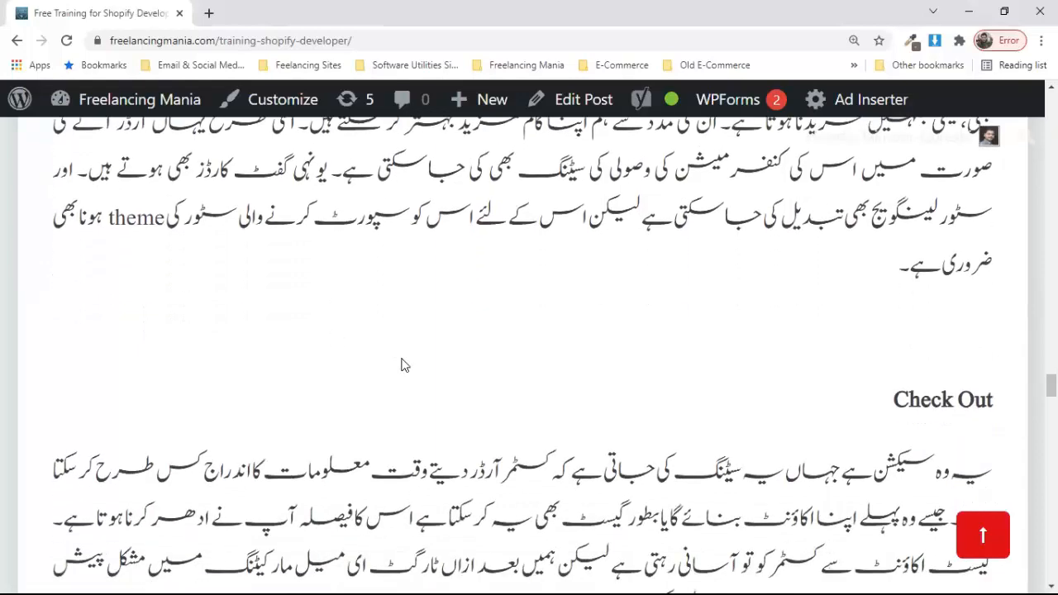
{"action": "scroll", "coordinate": [462, 320], "scroll_direction": "down", "scroll_amount": 2}
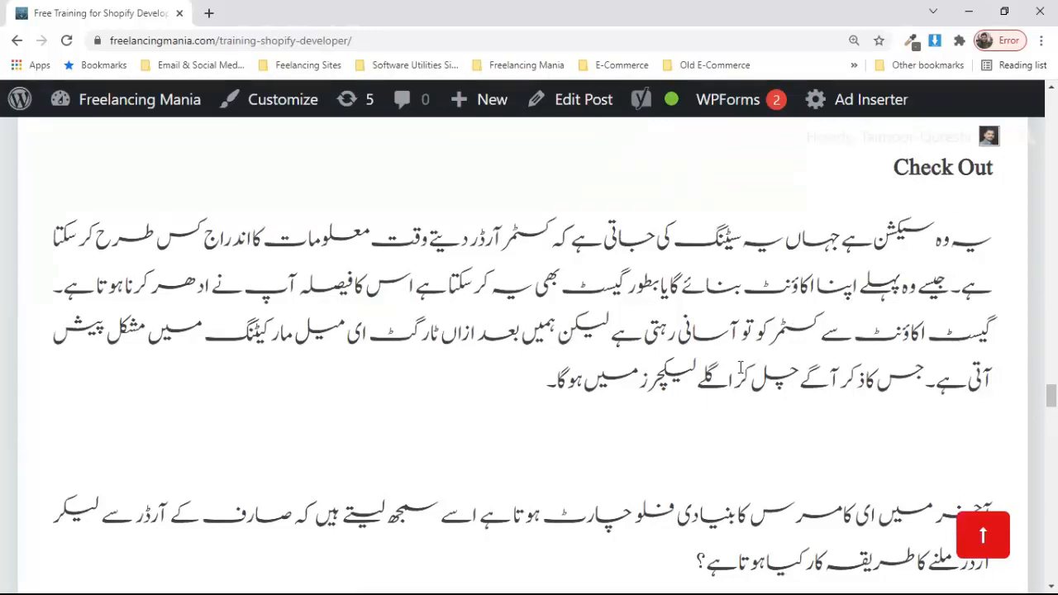
{"action": "scroll", "coordinate": [719, 355], "scroll_direction": "down", "scroll_amount": 1}
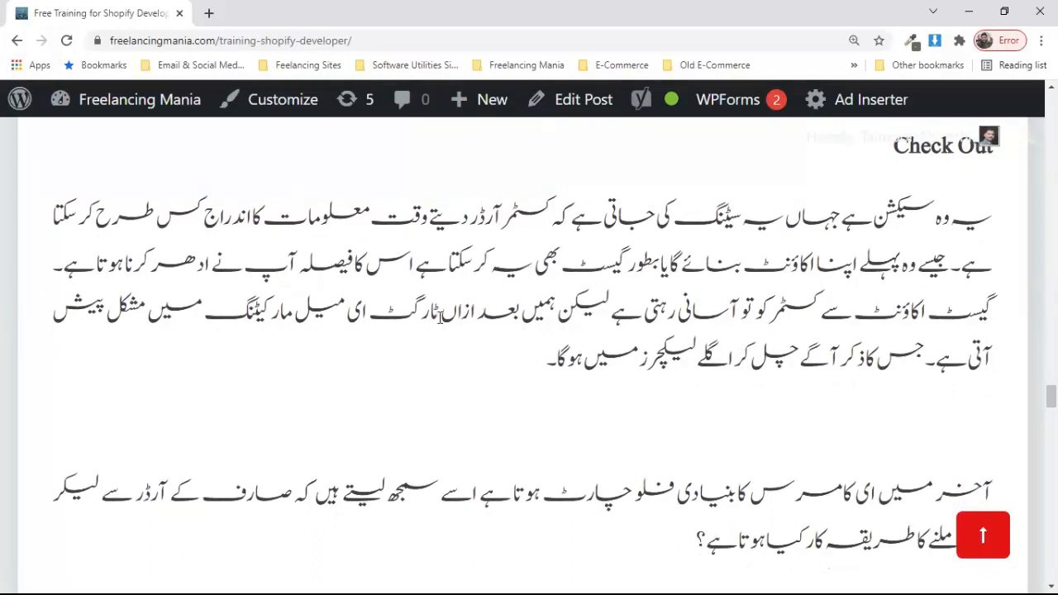
{"action": "scroll", "coordinate": [425, 343], "scroll_direction": "down", "scroll_amount": 2}
{"action": "scroll", "coordinate": [425, 342], "scroll_direction": "down", "scroll_amount": 3}
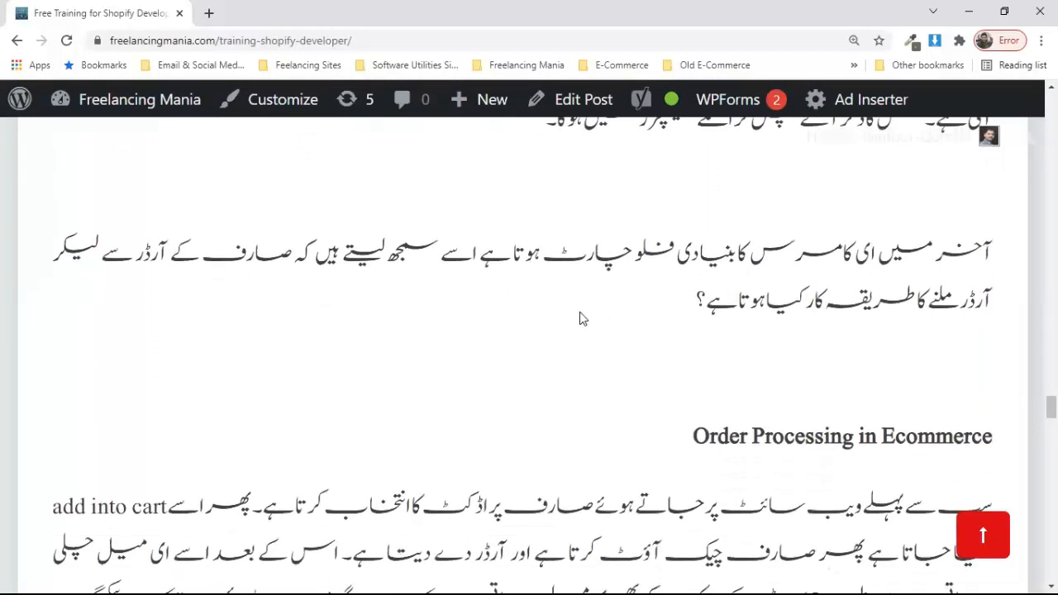
{"action": "scroll", "coordinate": [579, 313], "scroll_direction": "down", "scroll_amount": 1}
{"action": "scroll", "coordinate": [579, 313], "scroll_direction": "down", "scroll_amount": 1}
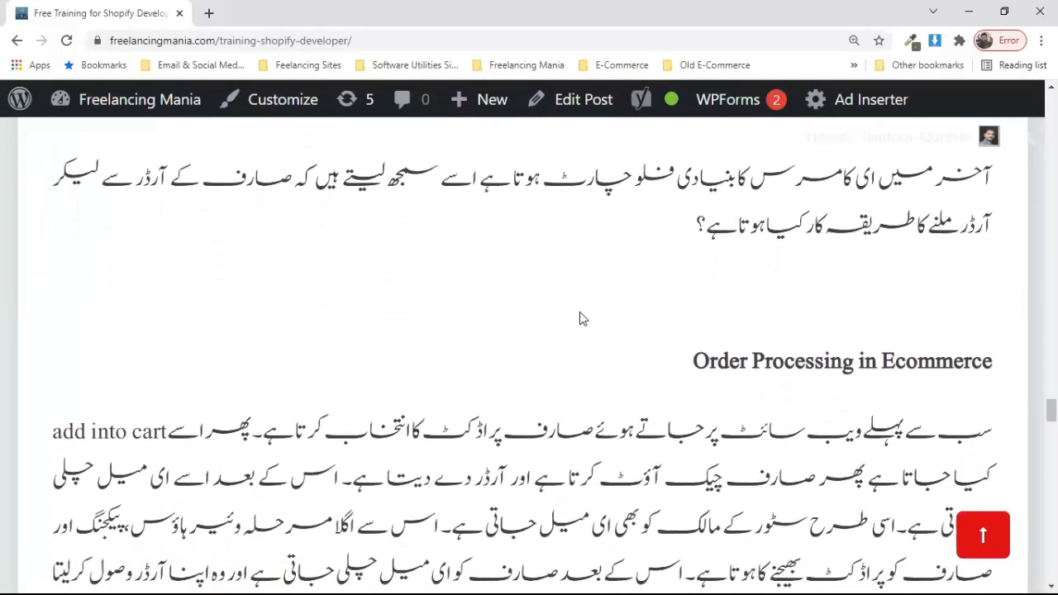
{"action": "scroll", "coordinate": [644, 247], "scroll_direction": "down", "scroll_amount": 4}
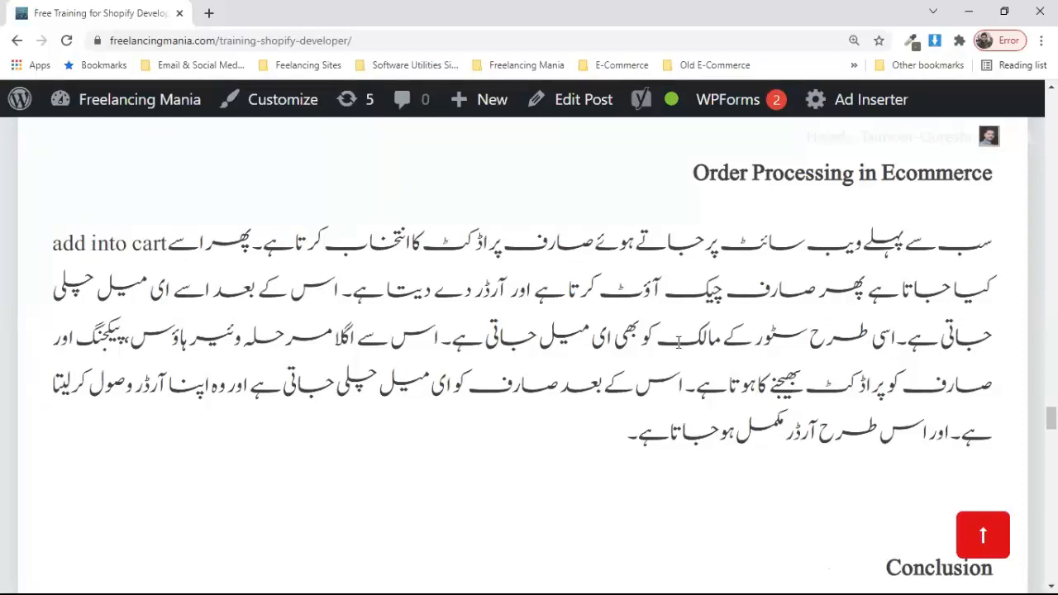
{"action": "scroll", "coordinate": [681, 344], "scroll_direction": "down", "scroll_amount": 1}
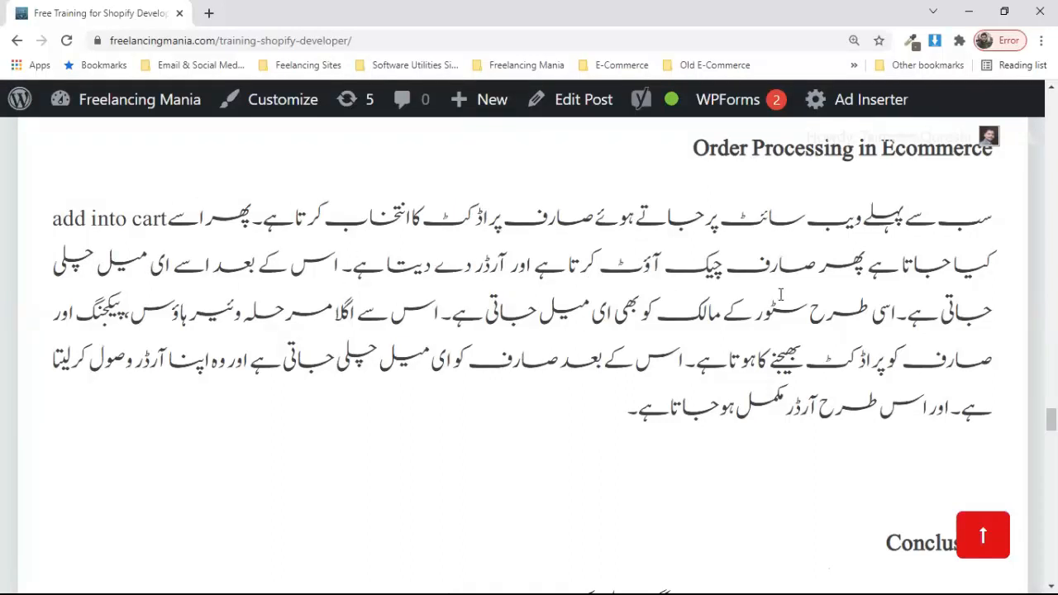
{"action": "scroll", "coordinate": [792, 312], "scroll_direction": "down", "scroll_amount": 1}
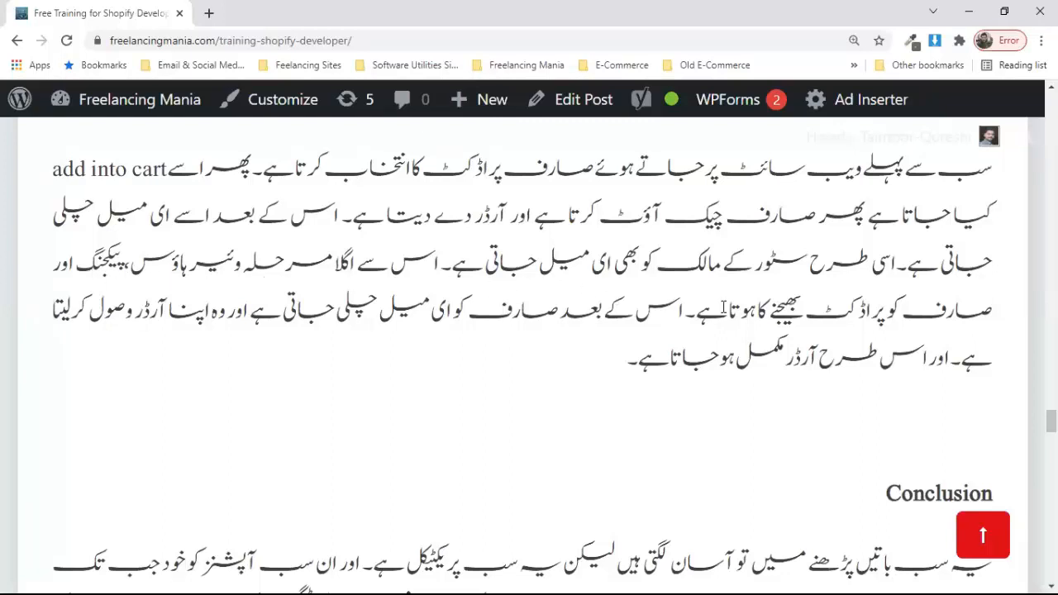
{"action": "scroll", "coordinate": [730, 314], "scroll_direction": "down", "scroll_amount": 1}
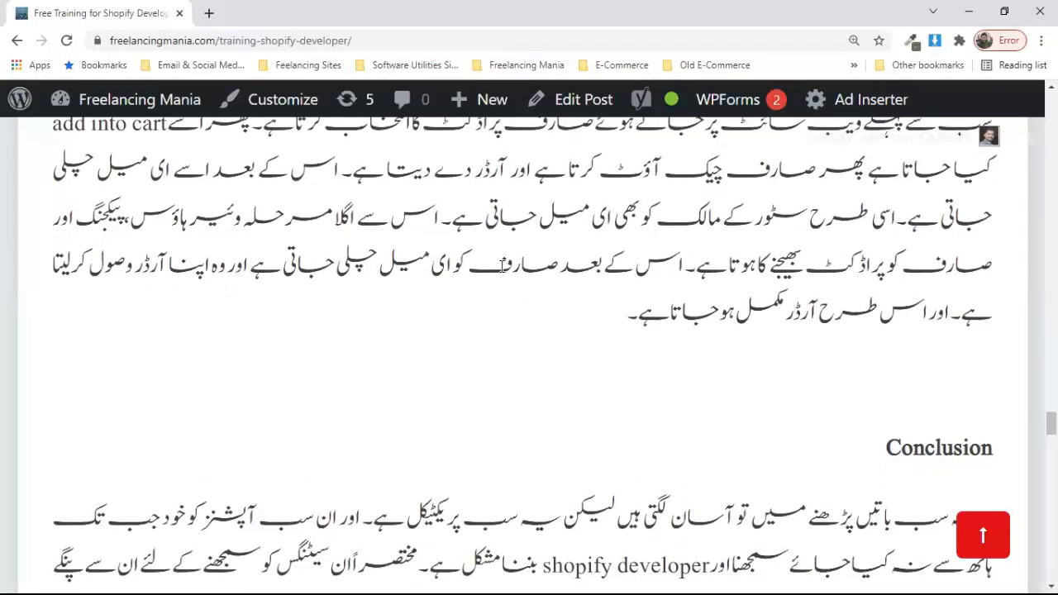
{"action": "scroll", "coordinate": [339, 283], "scroll_direction": "down", "scroll_amount": 1}
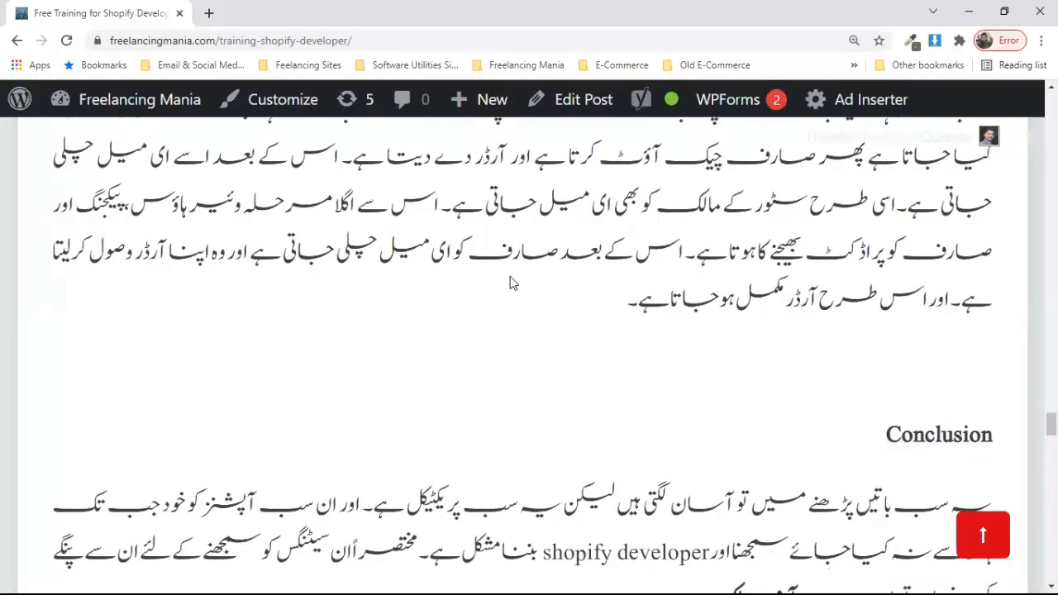
{"action": "scroll", "coordinate": [655, 372], "scroll_direction": "down", "scroll_amount": 1}
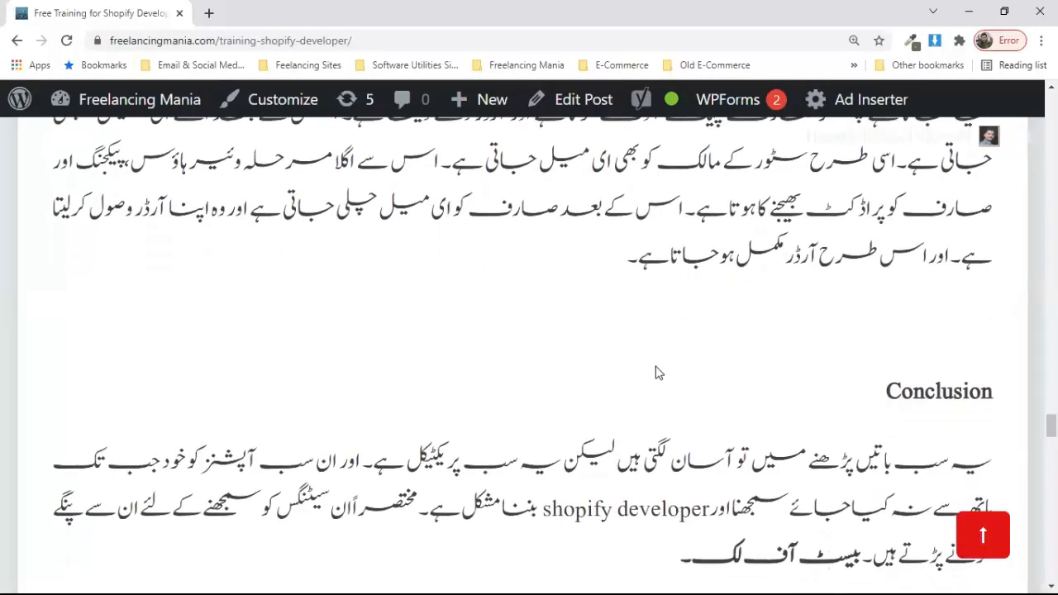
{"action": "scroll", "coordinate": [654, 372], "scroll_direction": "up", "scroll_amount": 3}
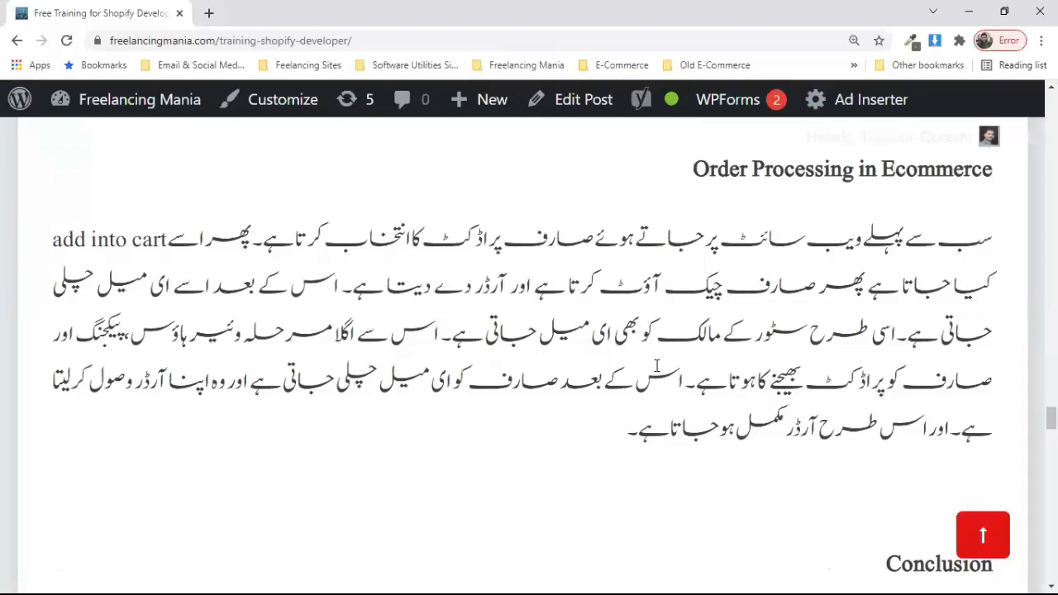
{"action": "scroll", "coordinate": [656, 365], "scroll_direction": "down", "scroll_amount": 1}
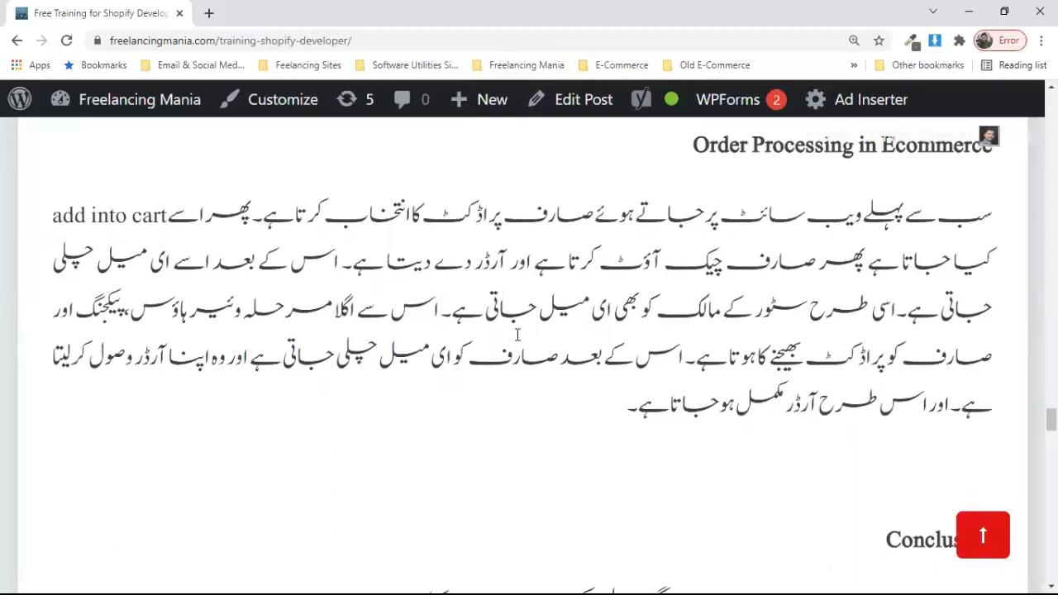
{"action": "scroll", "coordinate": [517, 333], "scroll_direction": "down", "scroll_amount": 4}
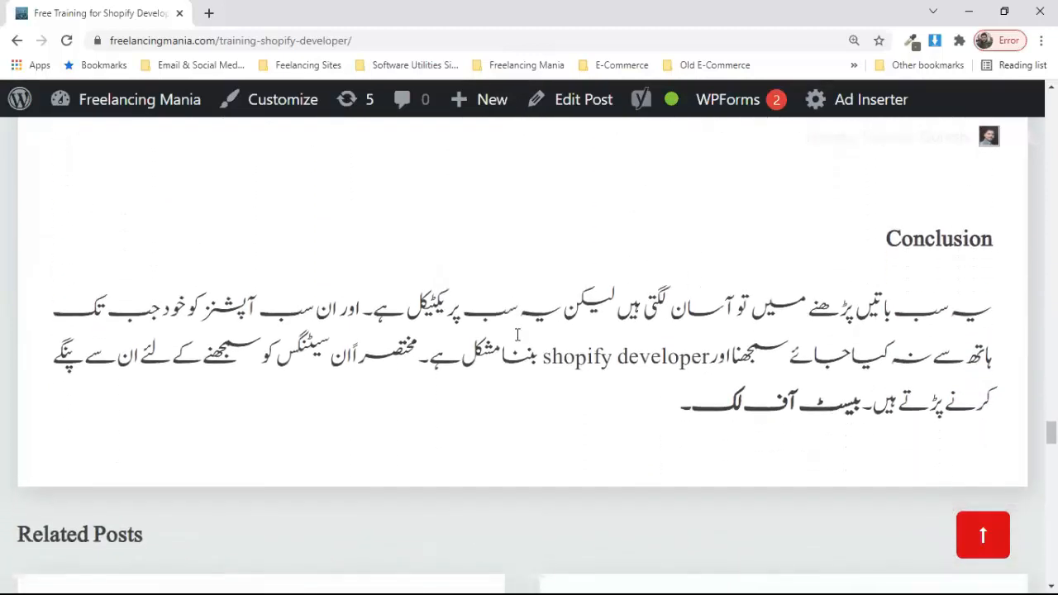
{"action": "scroll", "coordinate": [694, 252], "scroll_direction": "down", "scroll_amount": 1}
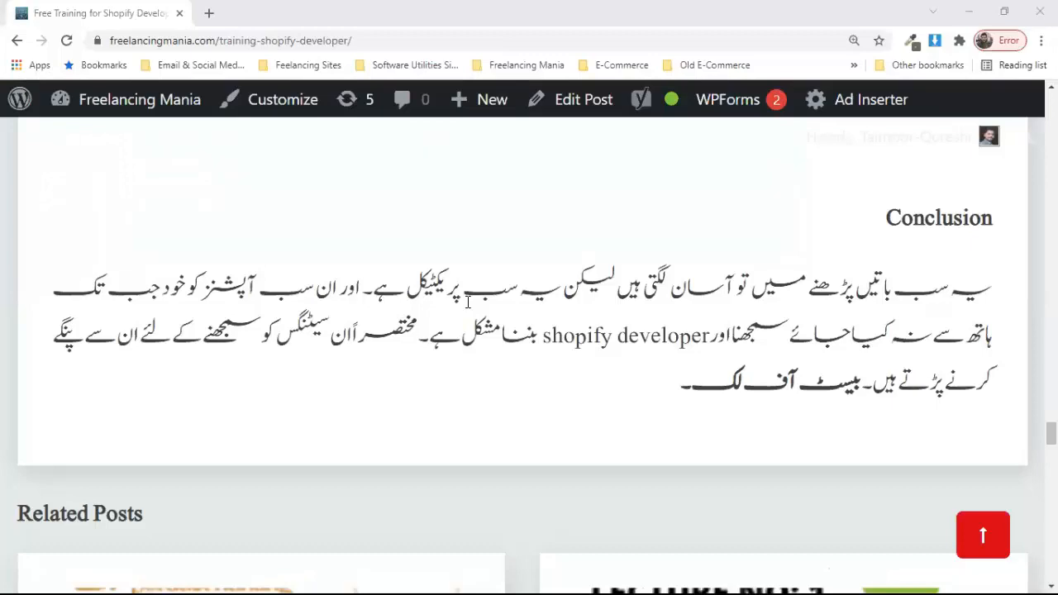
{"action": "scroll", "coordinate": [467, 302], "scroll_direction": "up", "scroll_amount": 10}
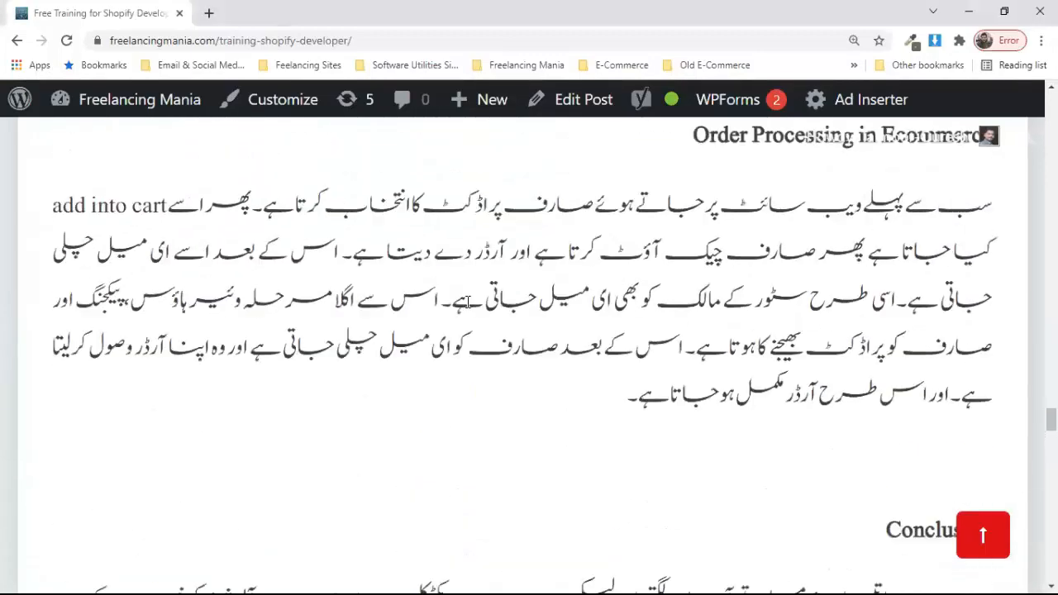
{"action": "scroll", "coordinate": [467, 302], "scroll_direction": "up", "scroll_amount": 10}
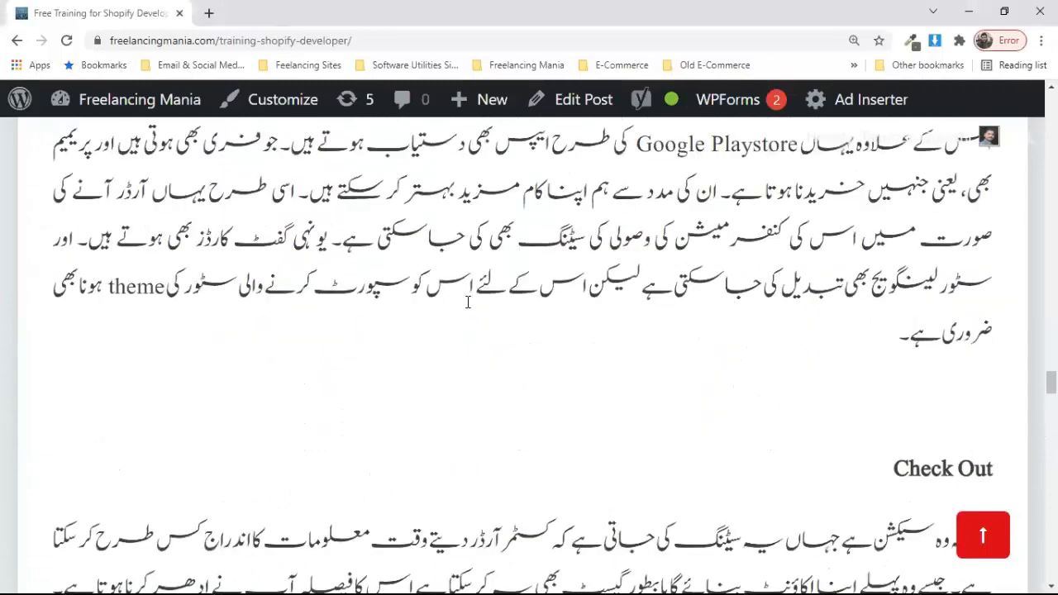
{"action": "scroll", "coordinate": [467, 301], "scroll_direction": "up", "scroll_amount": 3}
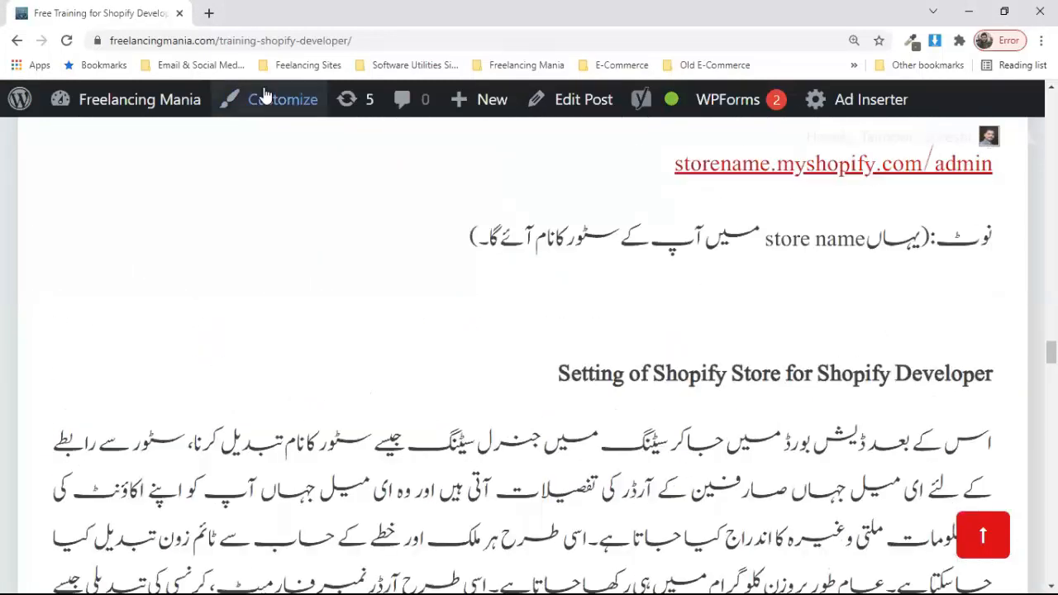
Step: Open a new Chrome tab and go to shopify.com
{"action": "left_click", "coordinate": [209, 14]}
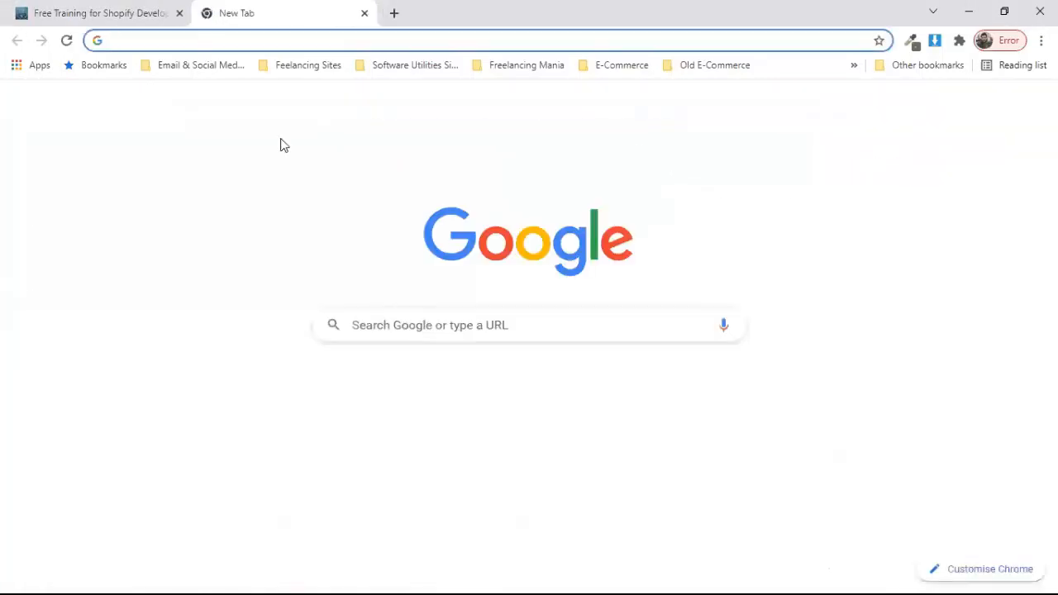
{"action": "type", "text": "سہوپ"}
{"action": "key", "text": "BackSpace"}
{"action": "key", "text": "BackSpace"}
{"action": "key", "text": "BackSpace"}
{"action": "key", "text": "BackSpace"}
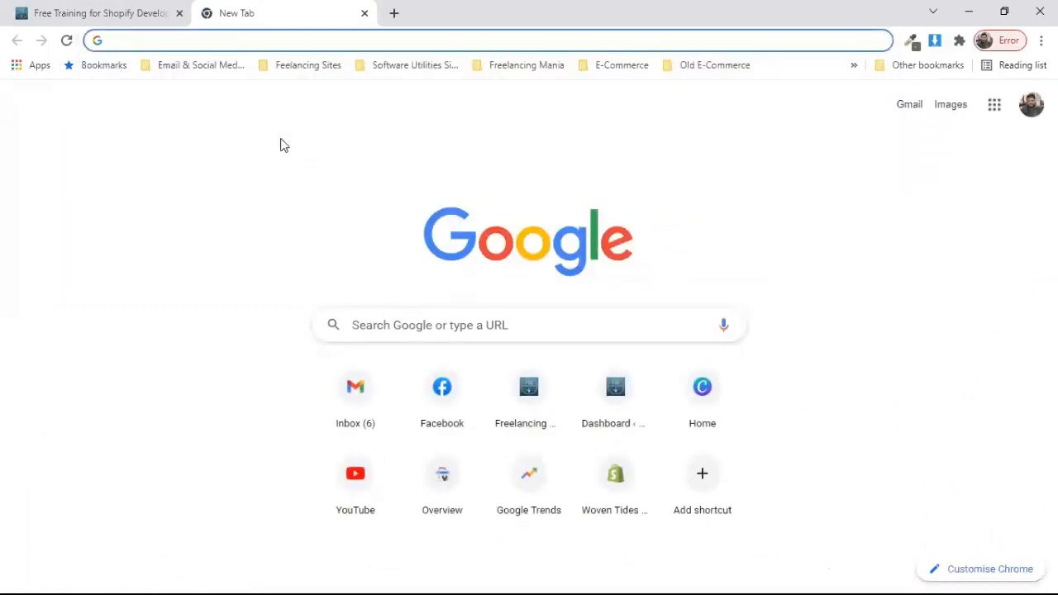
{"action": "type", "text": "shopify.com"}
{"action": "key", "text": "Return"}
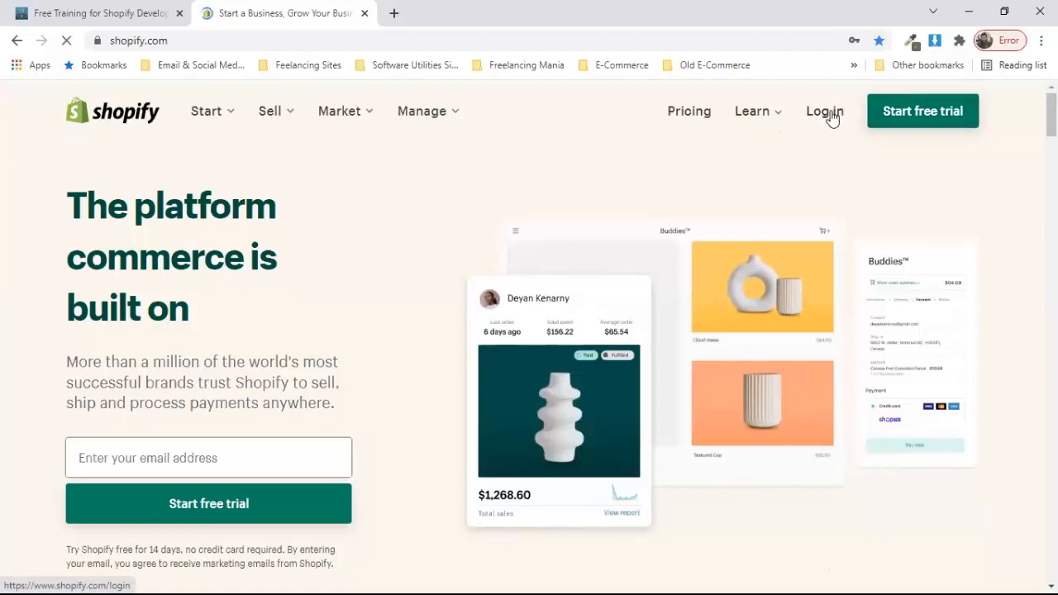
Step: Start the free 14-day trial signup with the account email, a password and store name munirhoney
{"action": "left_click", "coordinate": [932, 123]}
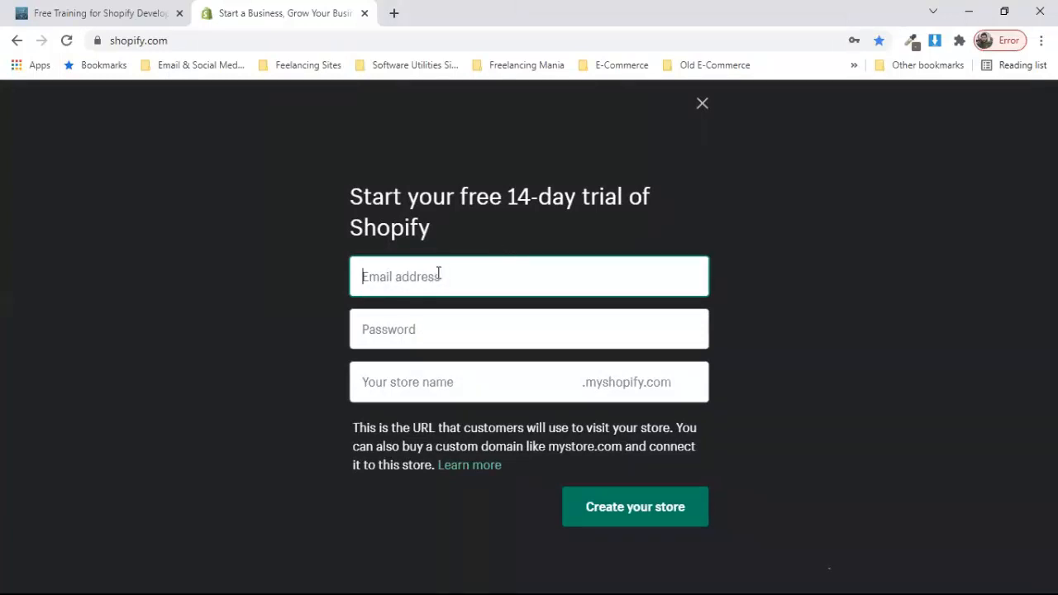
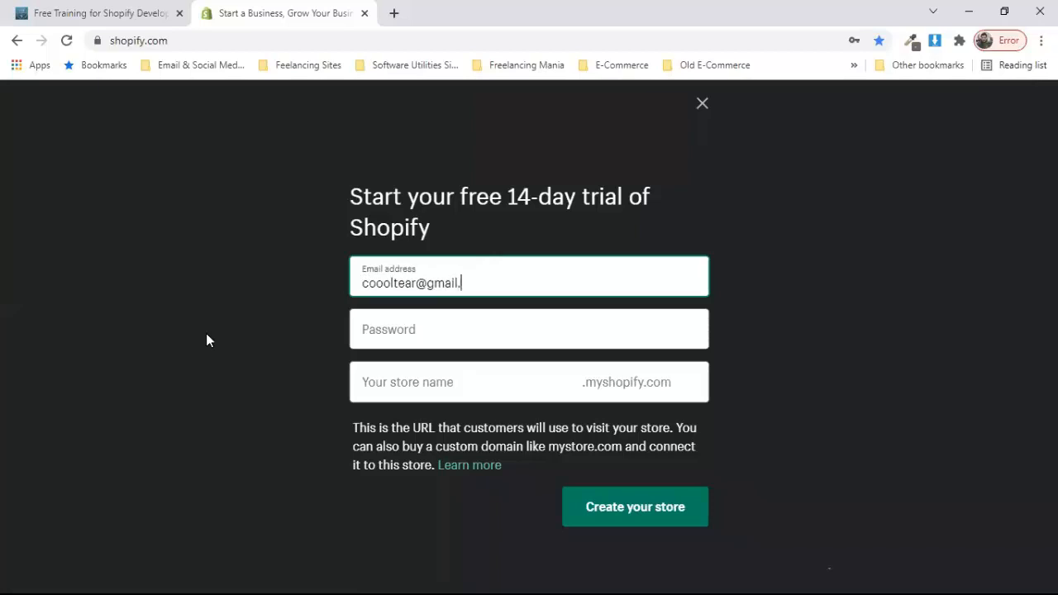
{"action": "key", "text": "Tab"}
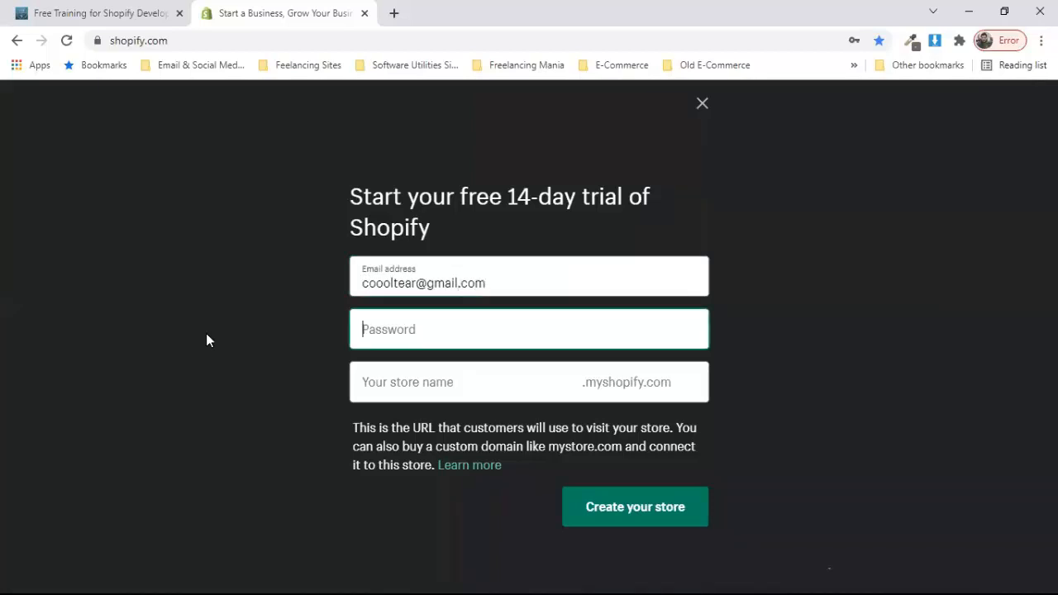
{"action": "type", "text": "•••••"}
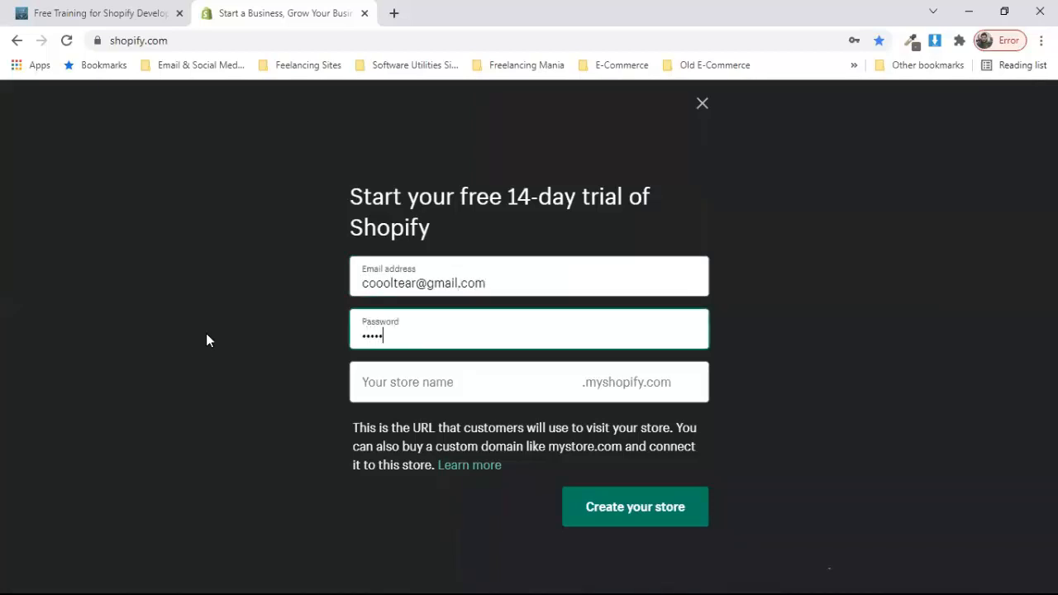
{"action": "type", "text": "•••••"}
{"action": "key", "text": "Tab"}
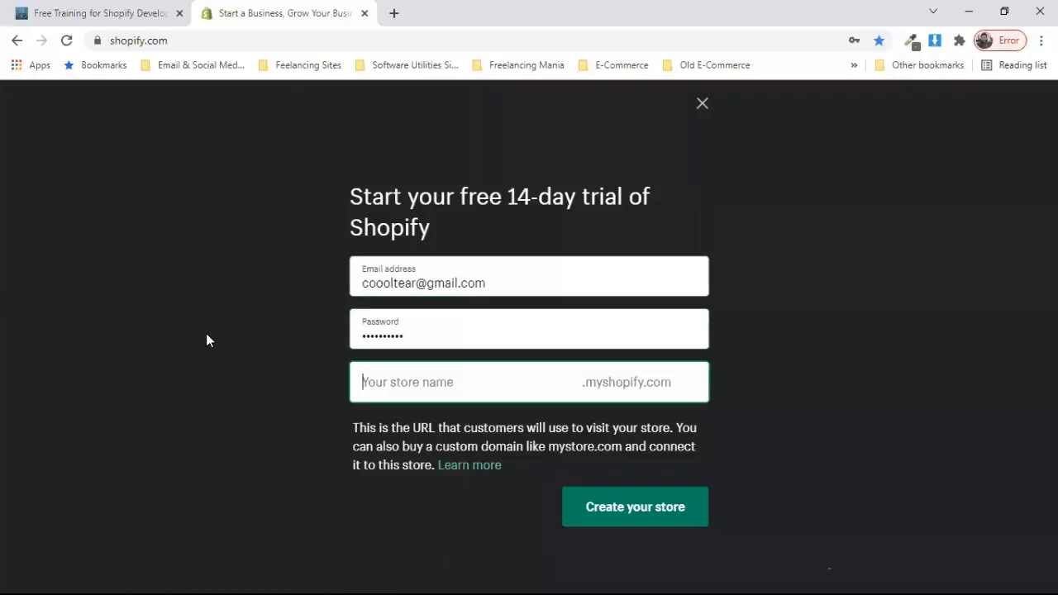
{"action": "type", "text": "munirhone"}
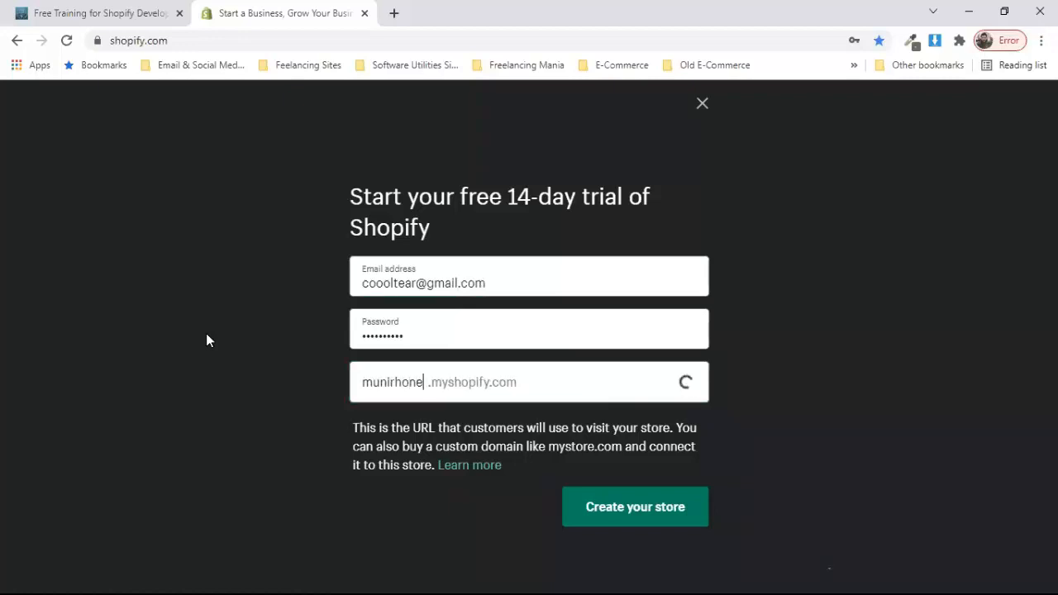
{"action": "type", "text": "y"}
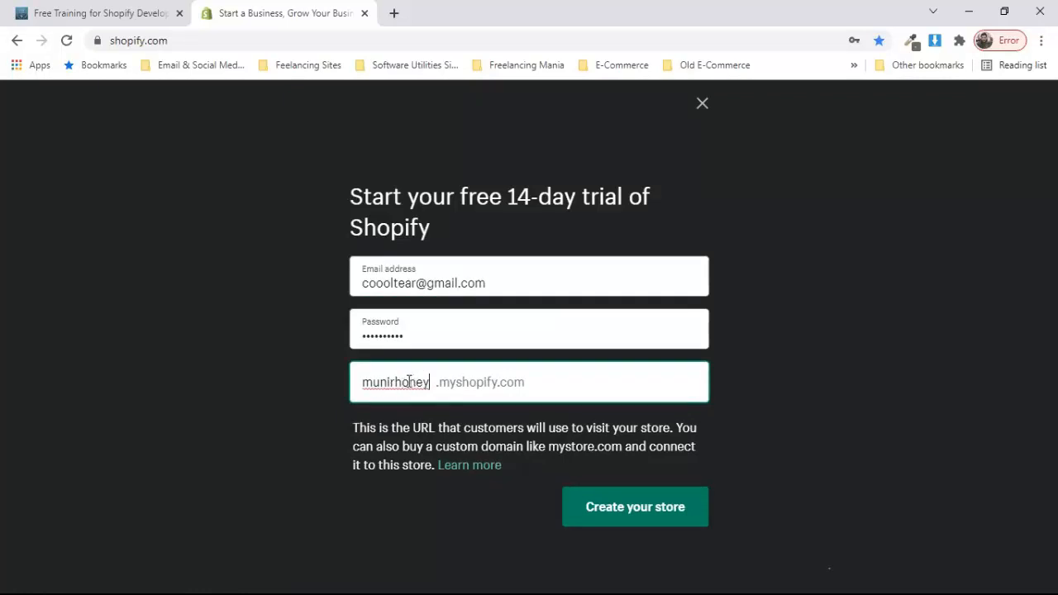
Step: Create the munirhoney store and dismiss Chrome's save-password prompt
{"action": "left_click", "coordinate": [631, 503]}
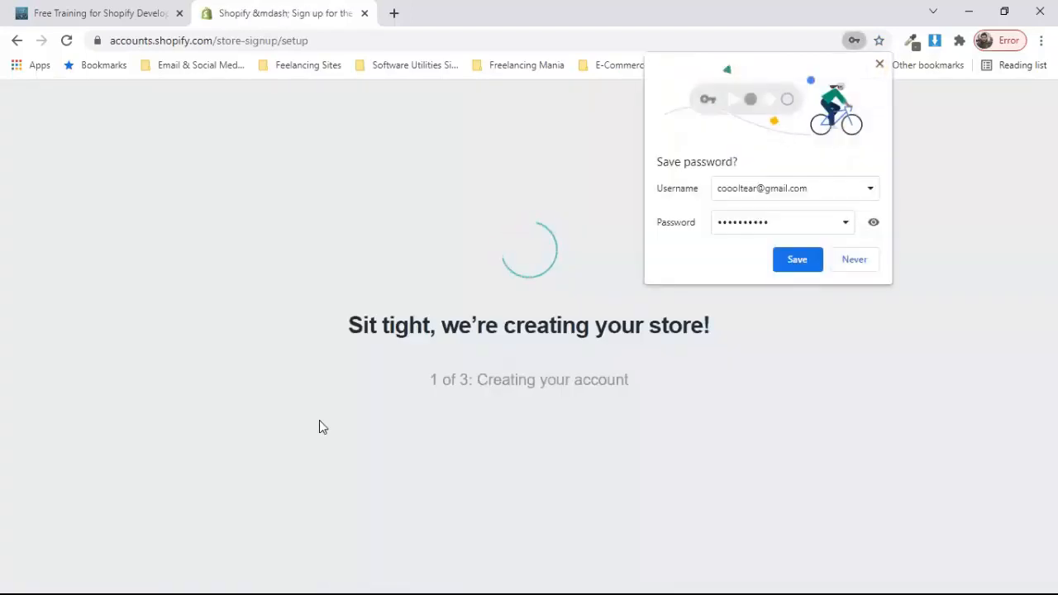
{"action": "left_click", "coordinate": [797, 260]}
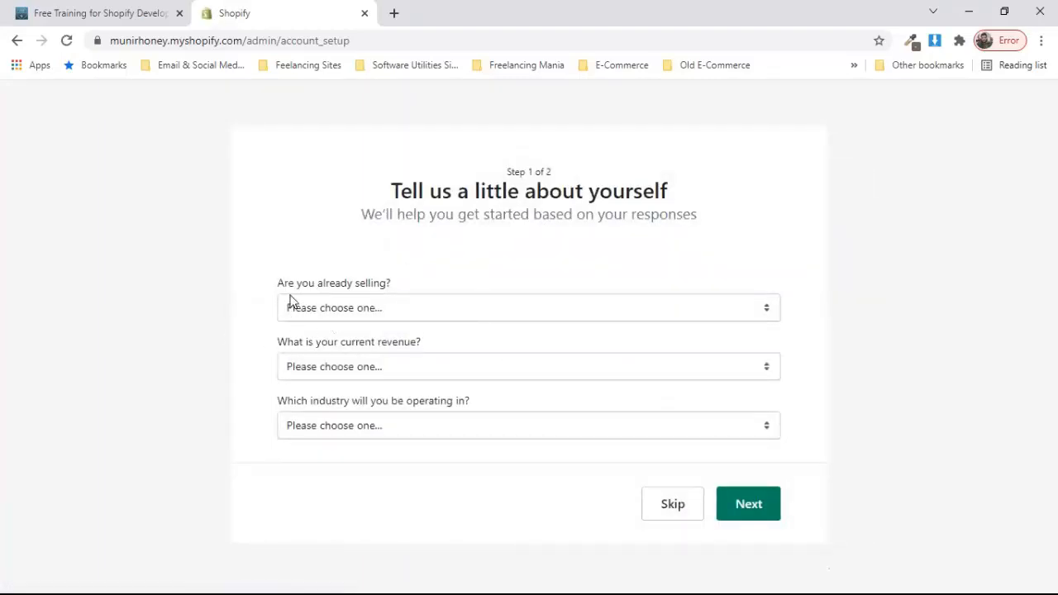
Step: Answer "I'm selling, just not online" for Are you already selling, then skip to step 2
{"action": "left_click", "coordinate": [477, 314]}
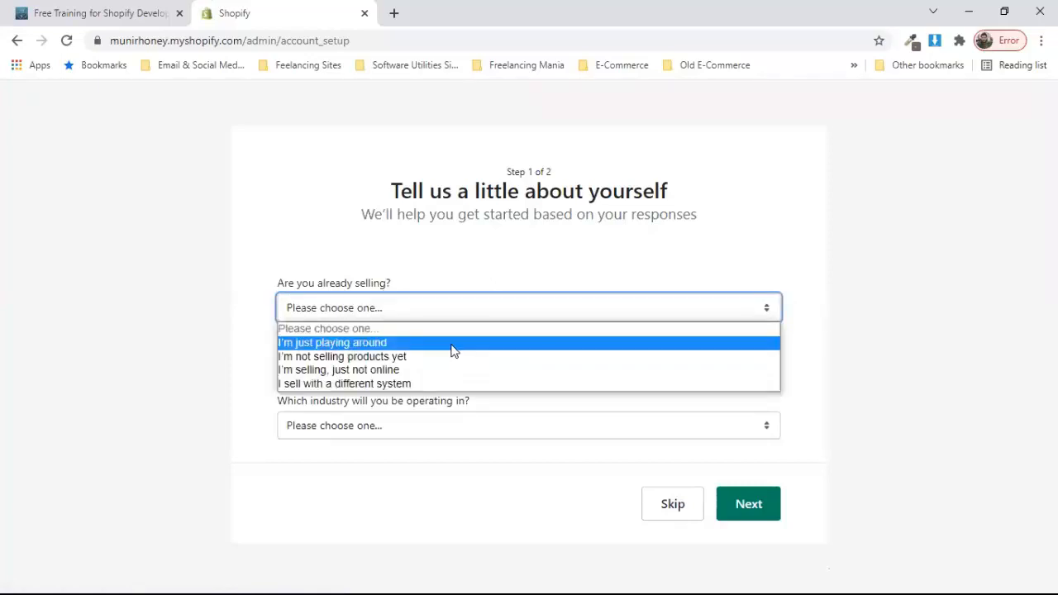
{"action": "left_click", "coordinate": [418, 375]}
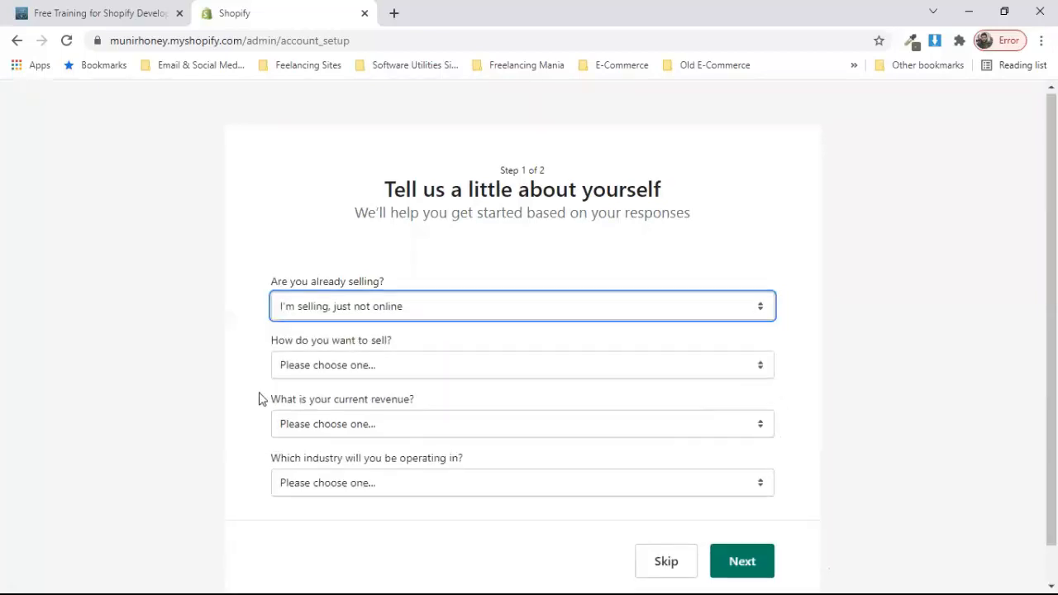
{"action": "scroll", "coordinate": [281, 371], "scroll_direction": "down", "scroll_amount": 1}
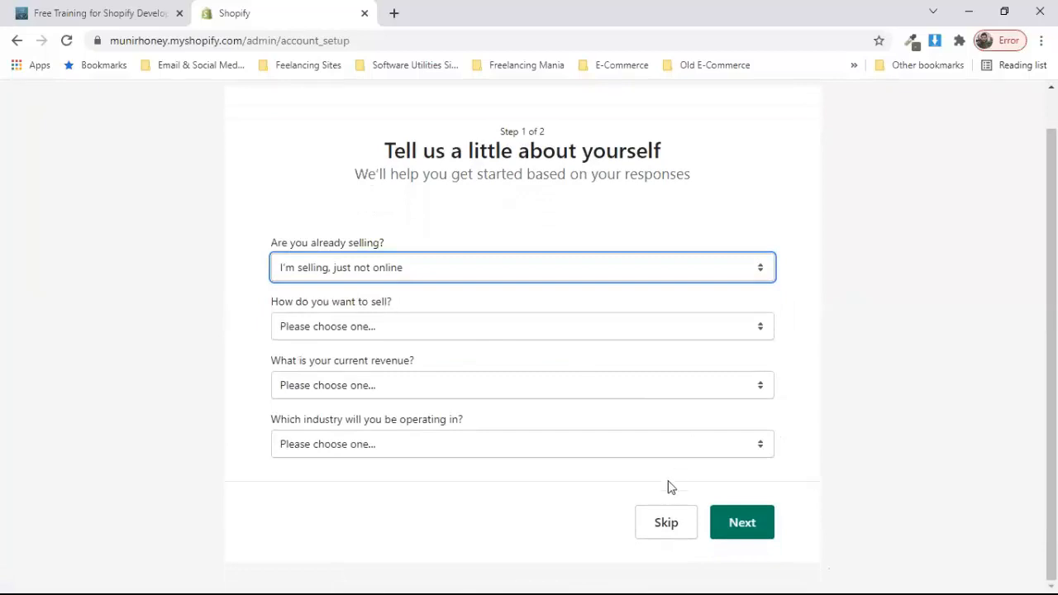
{"action": "left_click", "coordinate": [663, 518]}
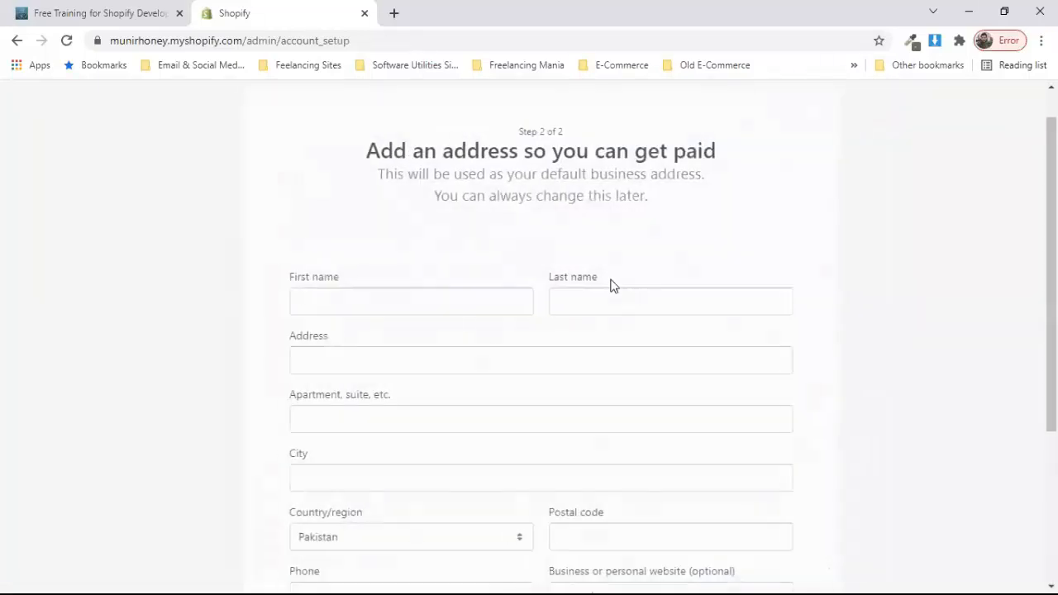
Step: Enter the owner's first and last name, and RAWALPINDI as the address
{"action": "left_click", "coordinate": [330, 304]}
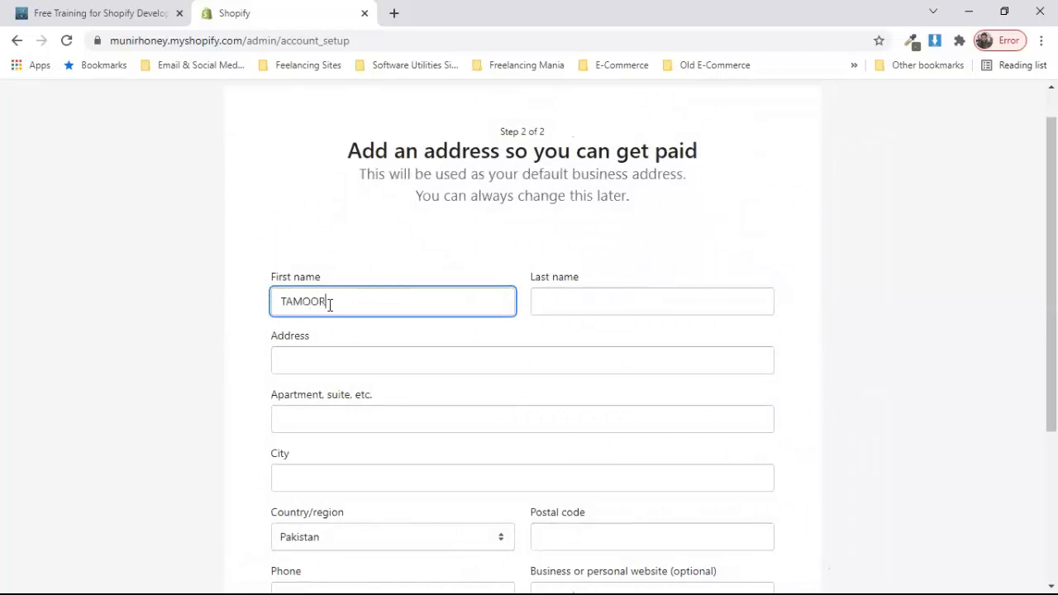
{"action": "key", "text": "Tab"}
{"action": "key", "text": "Tab"}
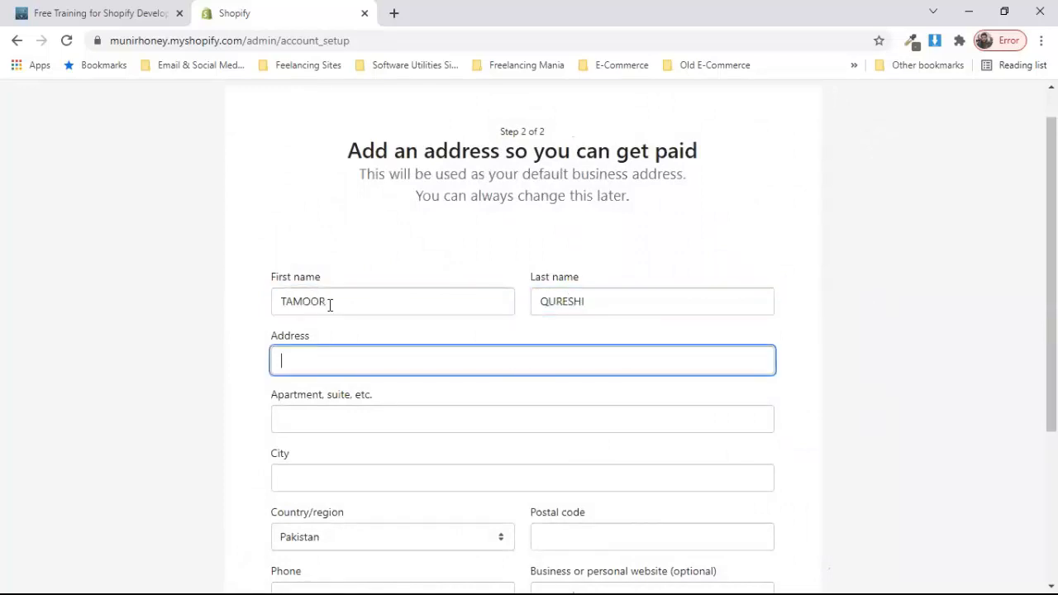
{"action": "type", "text": "RAWALPINDI"}
{"action": "key", "text": "Tab"}
{"action": "key", "text": "Tab"}
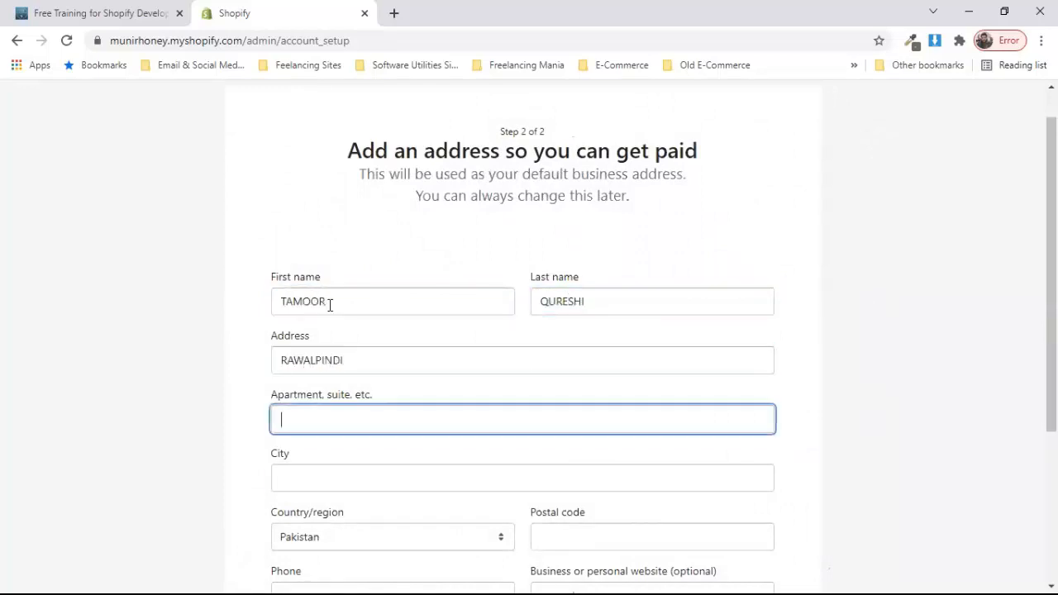
{"action": "type", "text": "RAWALPINDI"}
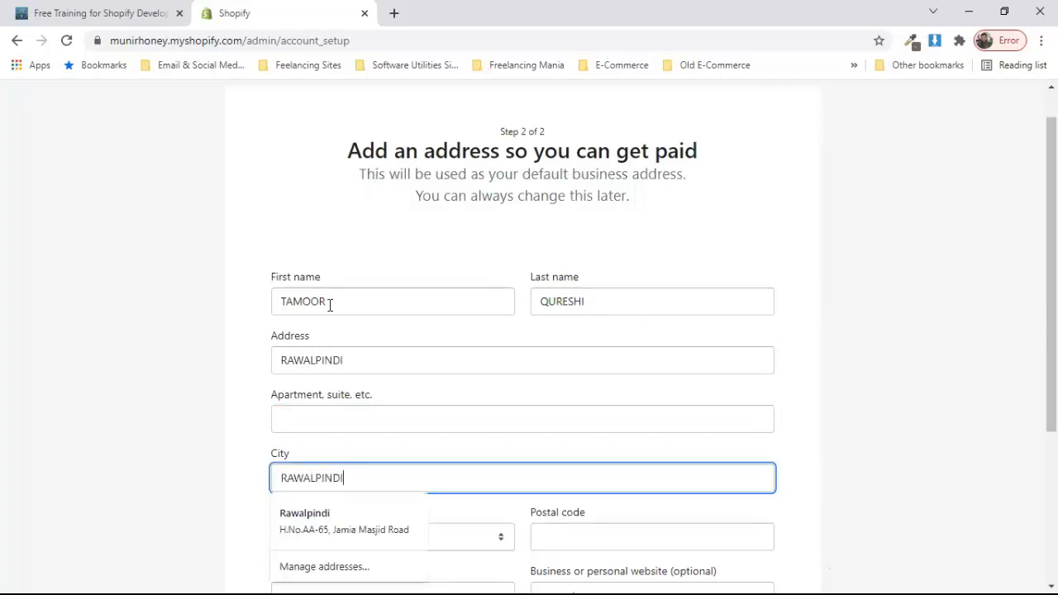
{"action": "scroll", "coordinate": [330, 305], "scroll_direction": "down", "scroll_amount": 3}
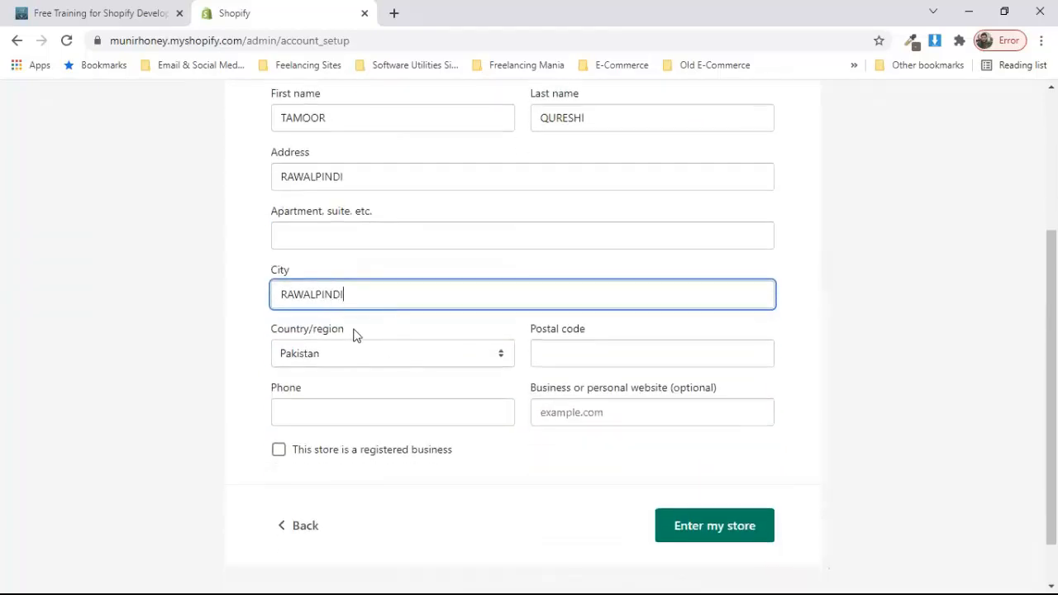
Step: Add postal code 46000 and the saved phone number, clear the website, and leave registered-business unchecked
{"action": "left_click", "coordinate": [563, 357]}
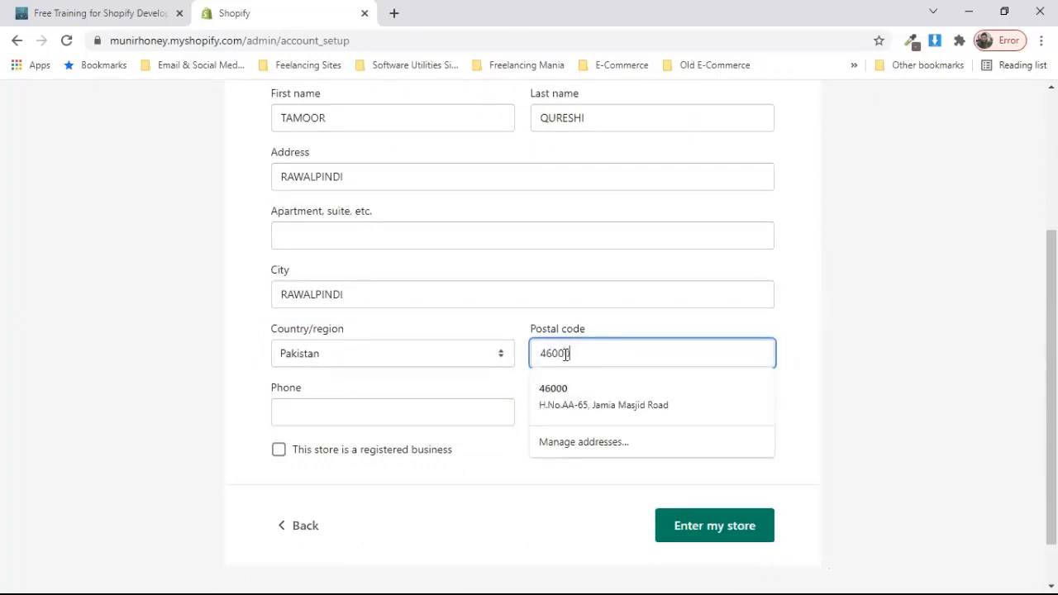
{"action": "type", "text": "46000"}
{"action": "left_click", "coordinate": [371, 406]}
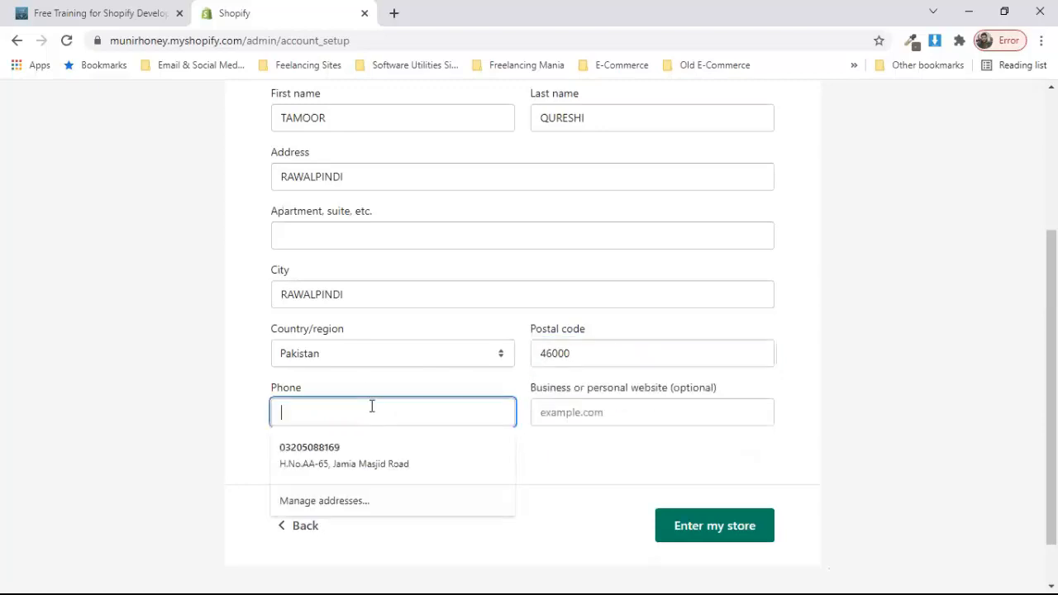
{"action": "left_click", "coordinate": [332, 461]}
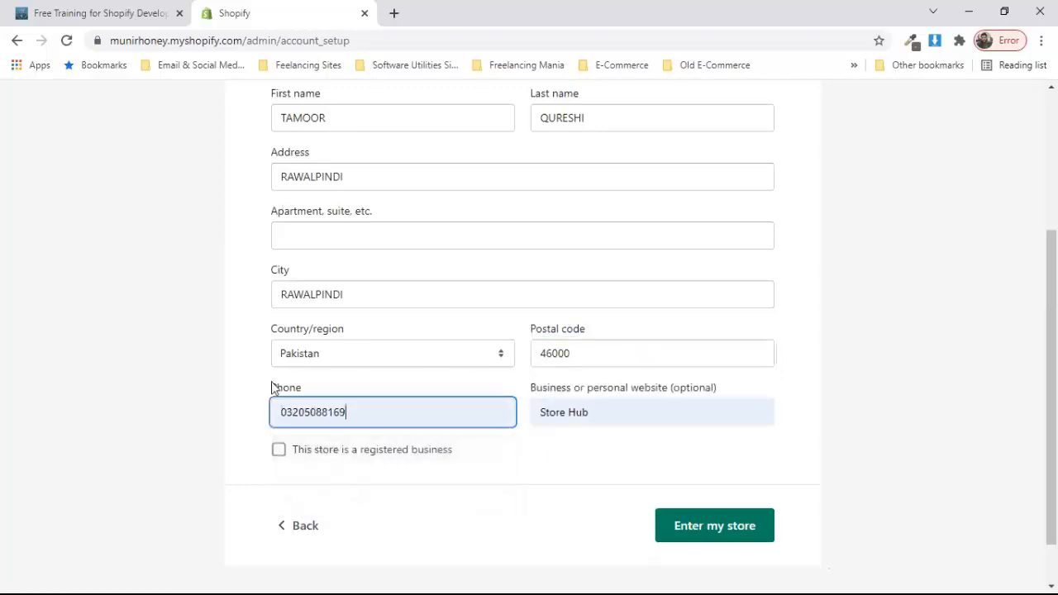
{"action": "double_click", "coordinate": [568, 413]}
{"action": "key", "text": "BackSpace"}
{"action": "key", "text": "BackSpace"}
{"action": "key", "text": "BackSpace"}
{"action": "key", "text": "BackSpace"}
{"action": "key", "text": "BackSpace"}
{"action": "key", "text": "BackSpace"}
{"action": "key", "text": "BackSpace"}
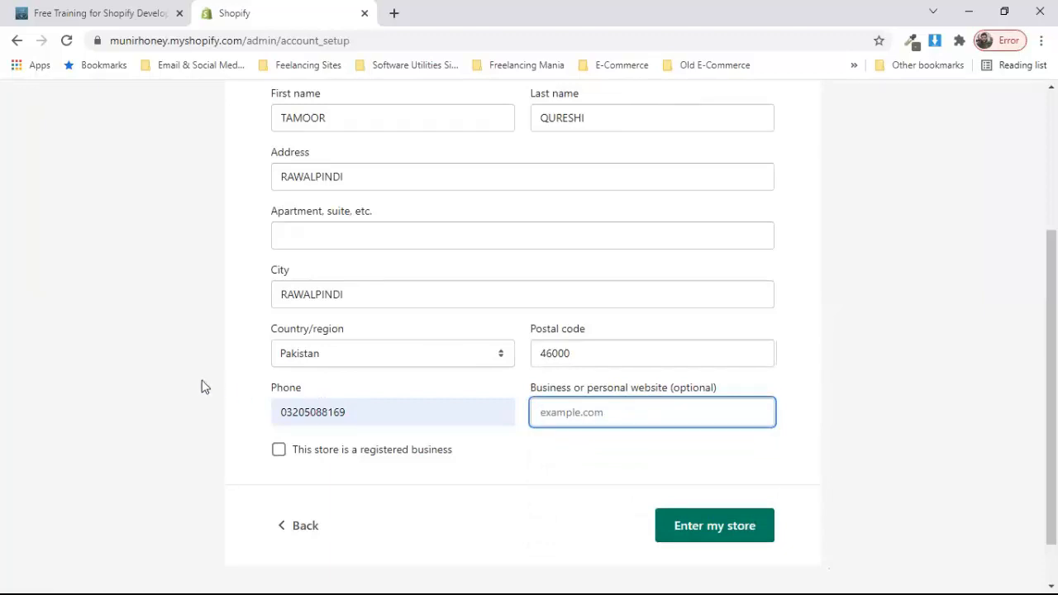
{"action": "scroll", "coordinate": [203, 385], "scroll_direction": "down", "scroll_amount": 1}
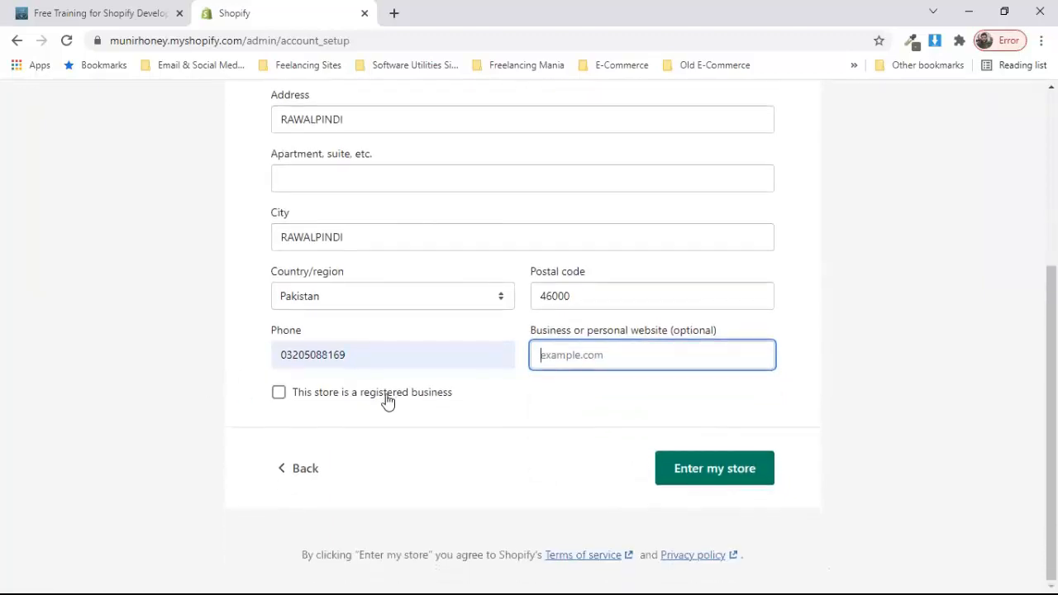
{"action": "left_click", "coordinate": [279, 396]}
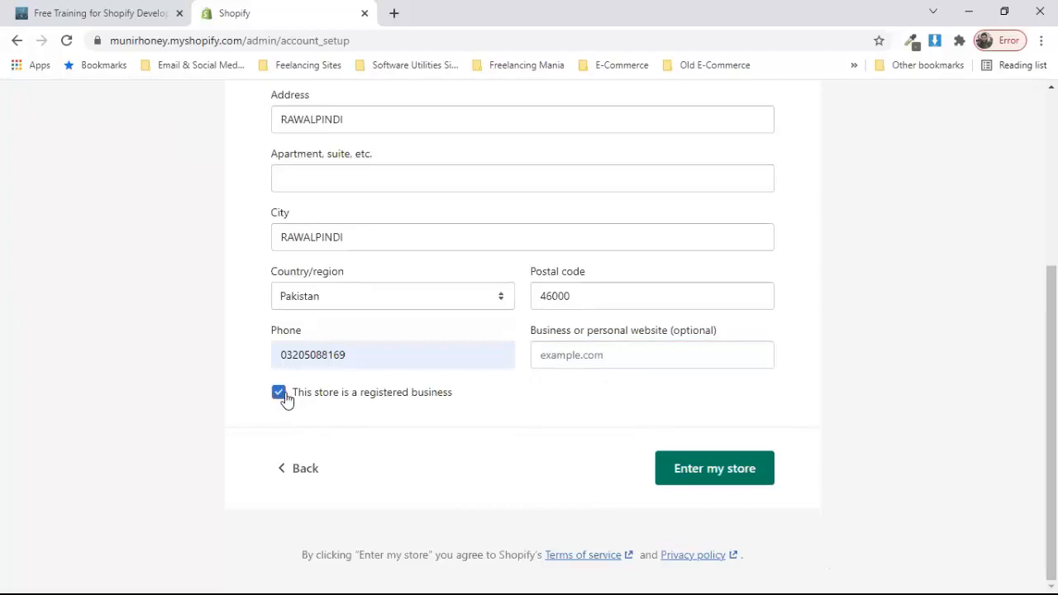
{"action": "left_click", "coordinate": [281, 398]}
Step: Click Enter my store to finish setup and load the munirhoney admin Home
{"action": "left_click", "coordinate": [717, 466]}
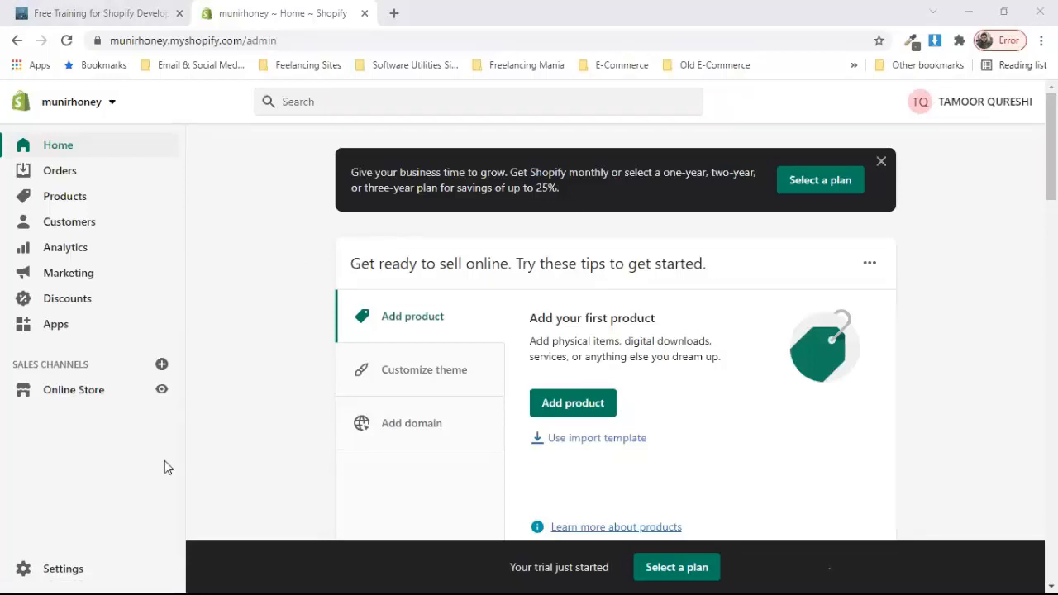
Step: Open the store settings and set the store industry to Other food & drink
{"action": "left_click", "coordinate": [66, 576]}
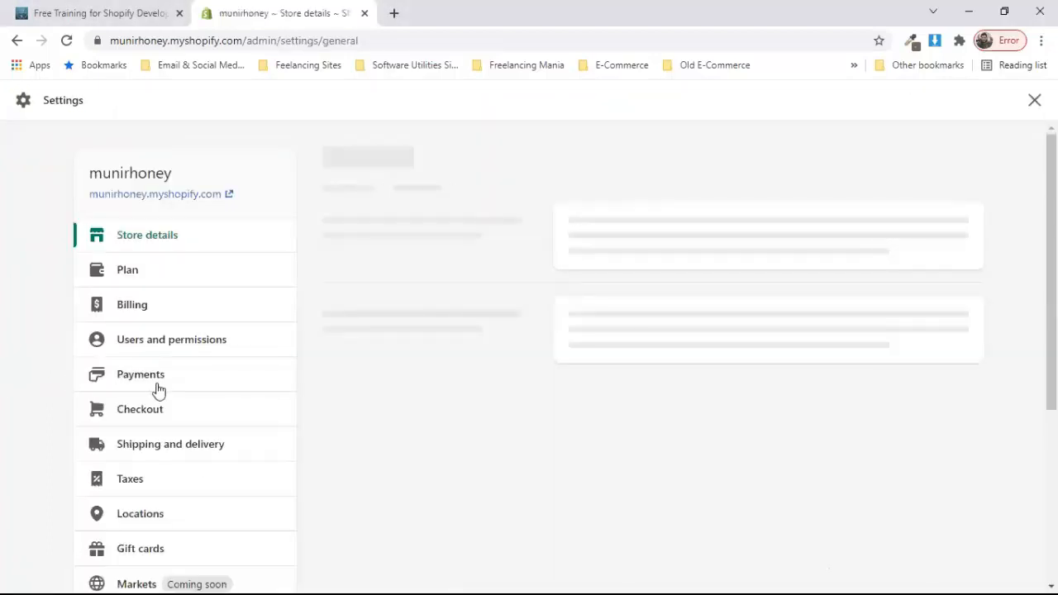
{"action": "scroll", "coordinate": [58, 414], "scroll_direction": "down", "scroll_amount": 1}
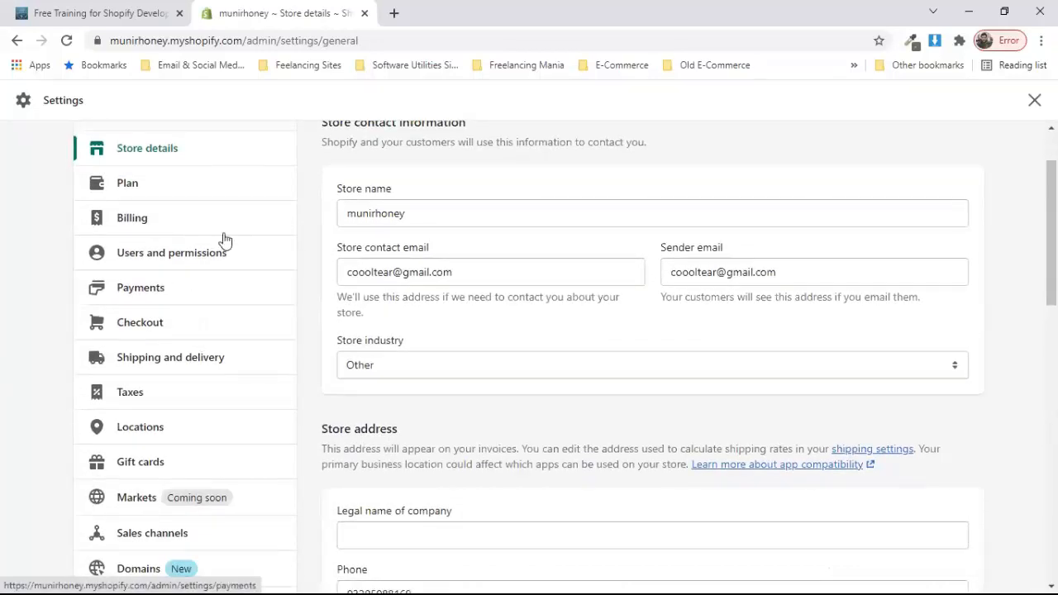
{"action": "scroll", "coordinate": [526, 295], "scroll_direction": "up", "scroll_amount": 1}
{"action": "scroll", "coordinate": [436, 235], "scroll_direction": "down", "scroll_amount": 1}
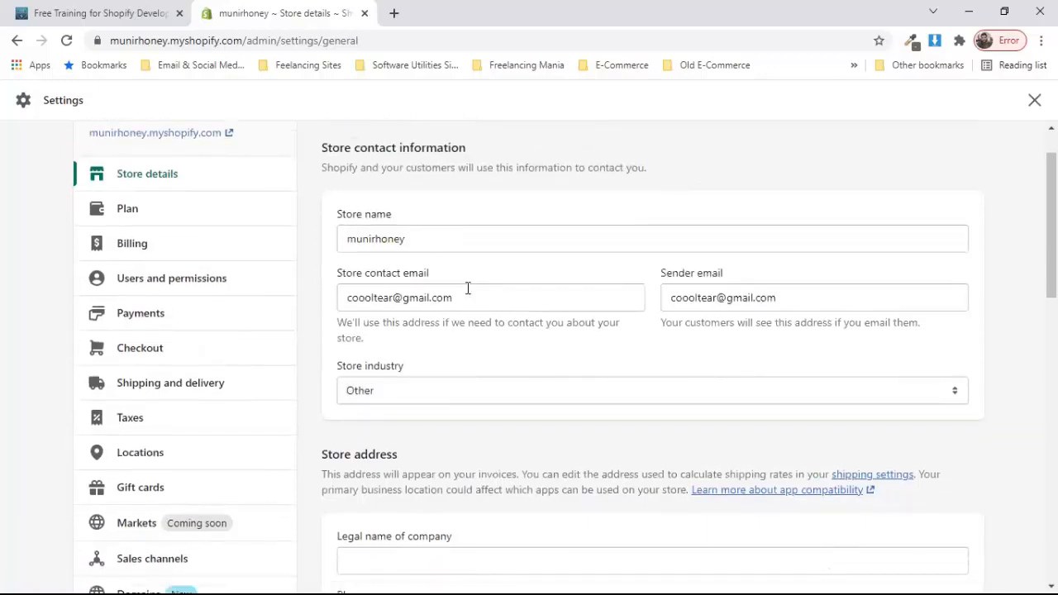
{"action": "scroll", "coordinate": [482, 300], "scroll_direction": "down", "scroll_amount": 1}
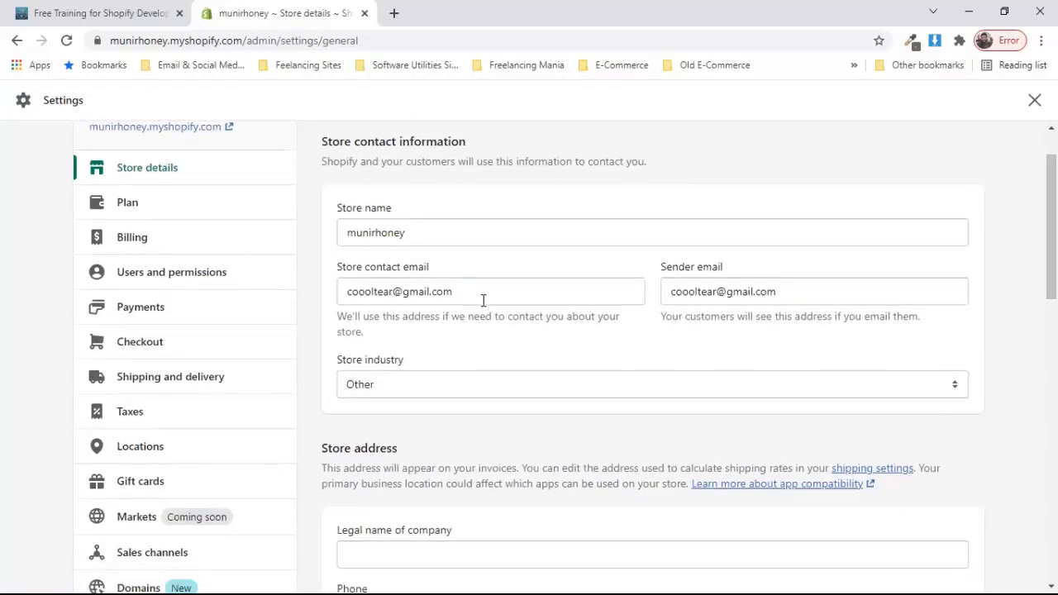
{"action": "scroll", "coordinate": [568, 319], "scroll_direction": "down", "scroll_amount": 1}
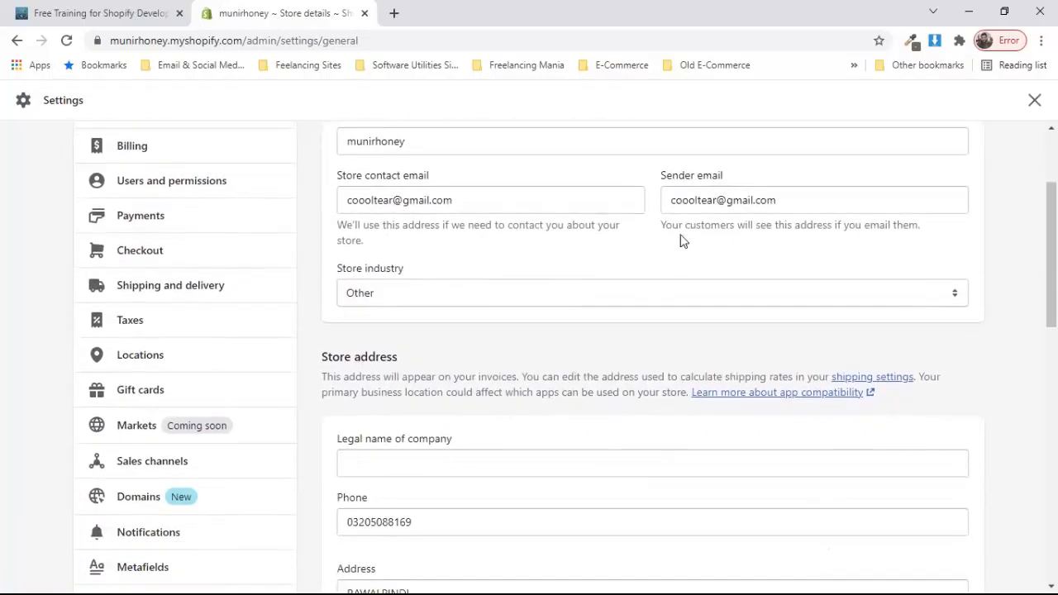
{"action": "left_click", "coordinate": [505, 298]}
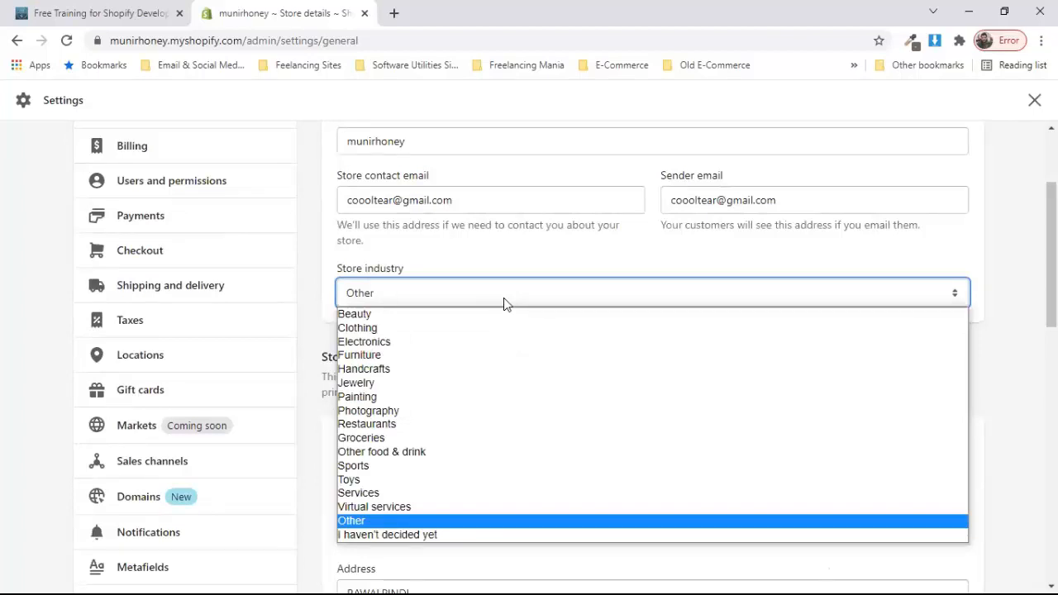
{"action": "left_click", "coordinate": [484, 455]}
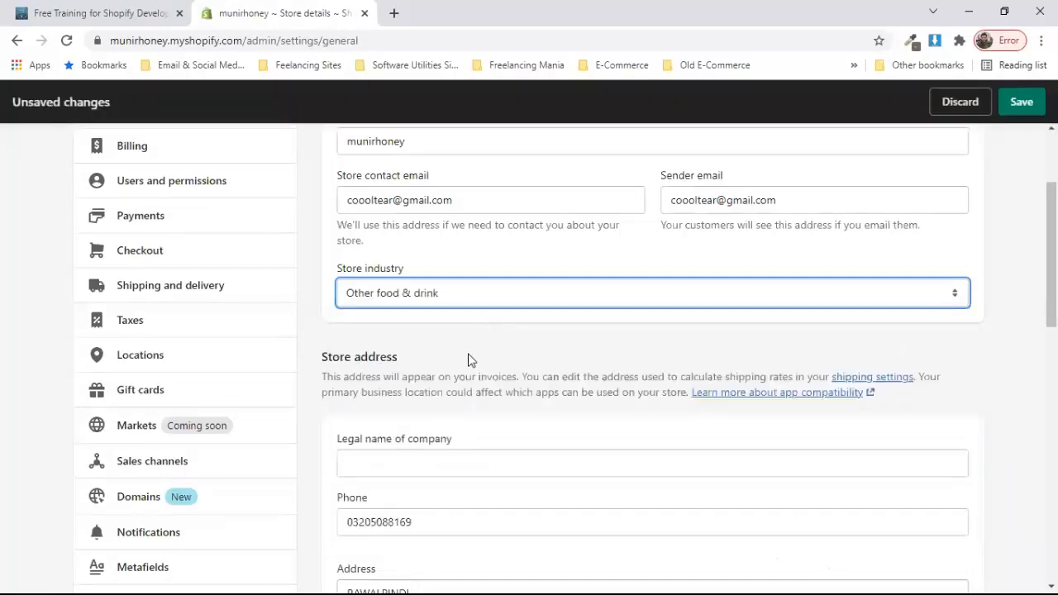
Step: Keep Kilogram (kg) as the default weight unit
{"action": "scroll", "coordinate": [469, 359], "scroll_direction": "down", "scroll_amount": 2}
{"action": "scroll", "coordinate": [468, 359], "scroll_direction": "down", "scroll_amount": 1}
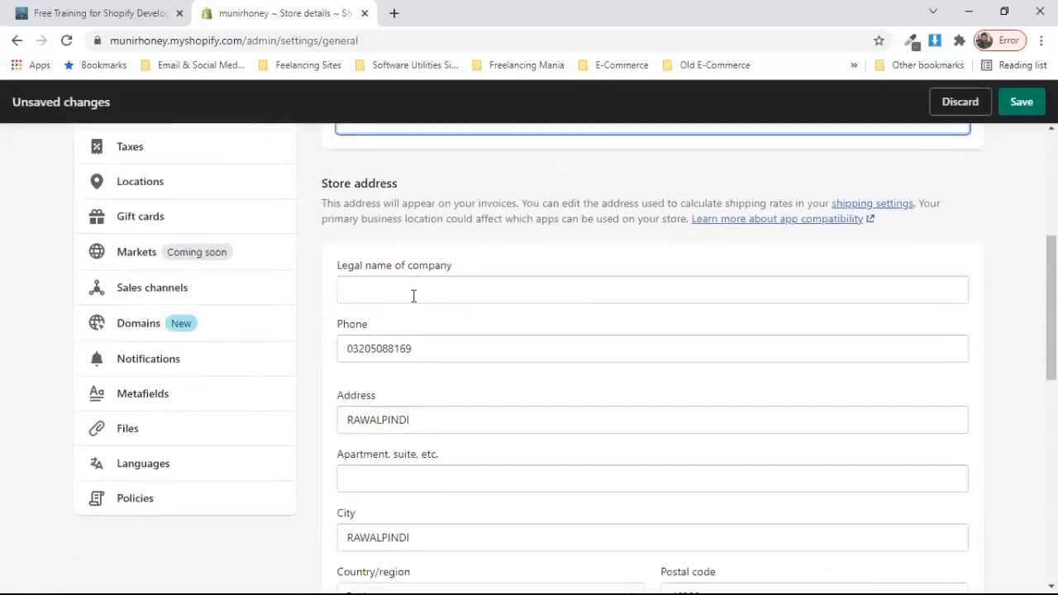
{"action": "scroll", "coordinate": [432, 298], "scroll_direction": "down", "scroll_amount": 1}
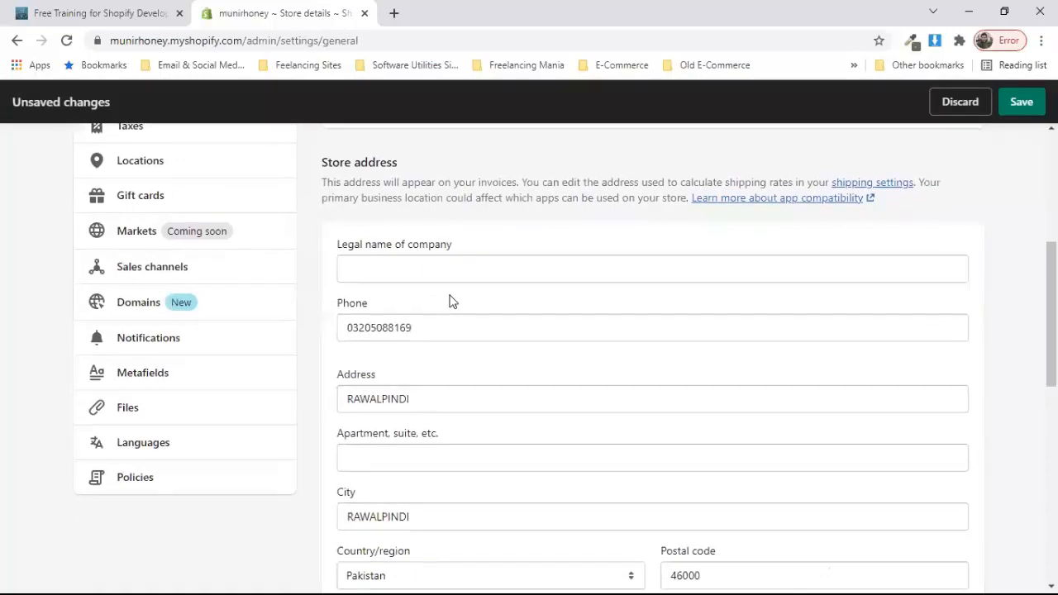
{"action": "scroll", "coordinate": [448, 299], "scroll_direction": "down", "scroll_amount": 2}
{"action": "scroll", "coordinate": [424, 346], "scroll_direction": "down", "scroll_amount": 2}
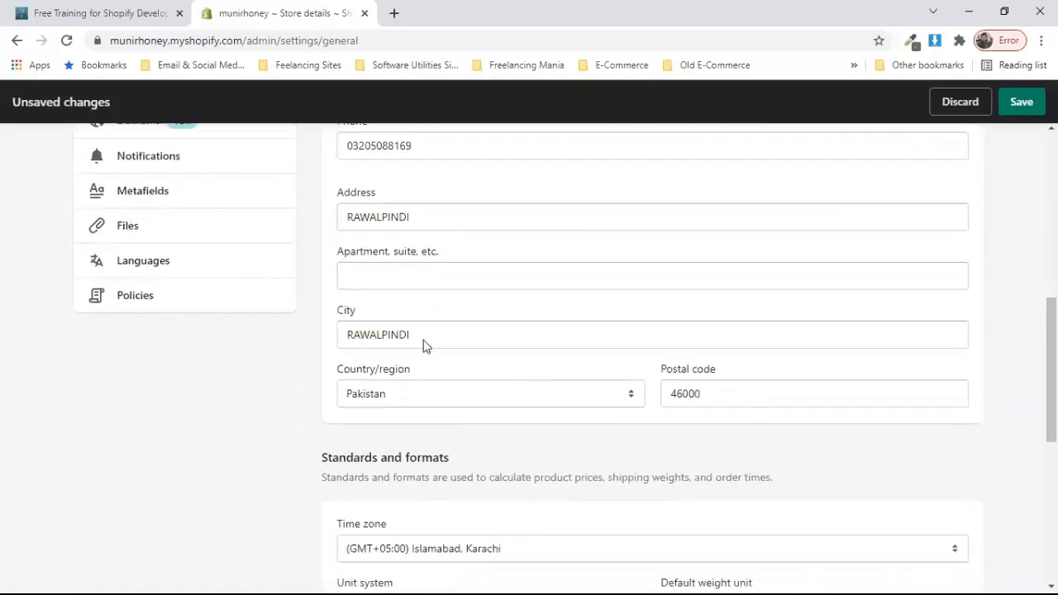
{"action": "scroll", "coordinate": [519, 337], "scroll_direction": "down", "scroll_amount": 1}
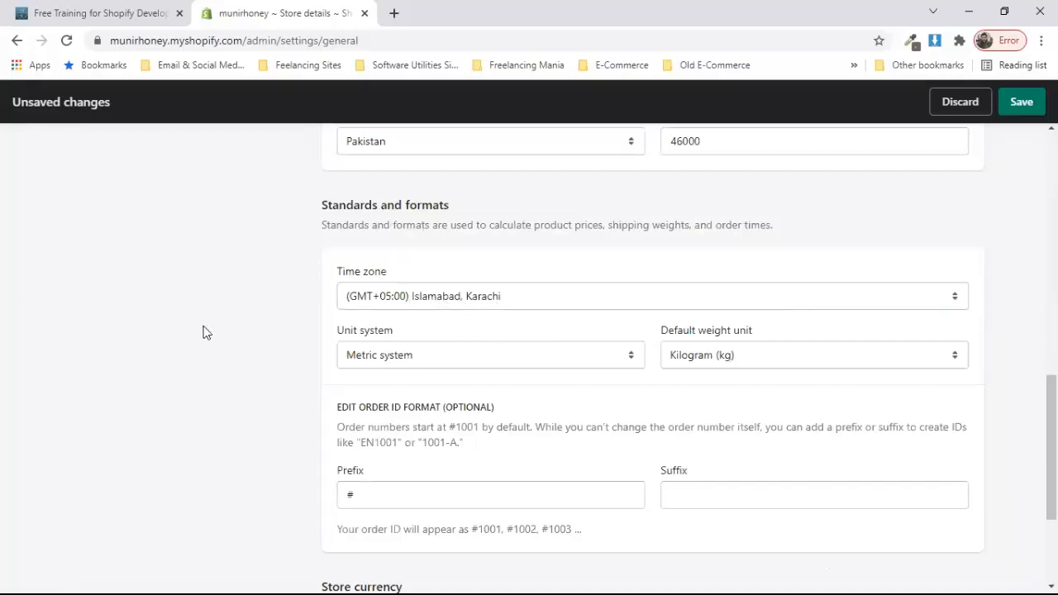
{"action": "scroll", "coordinate": [202, 332], "scroll_direction": "down", "scroll_amount": 1}
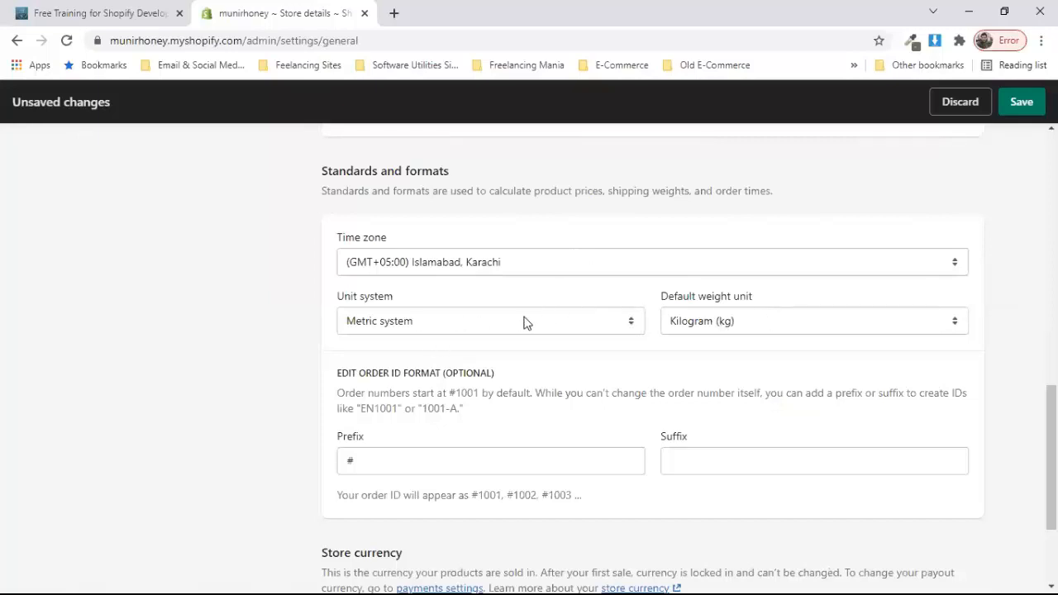
{"action": "left_click", "coordinate": [806, 324]}
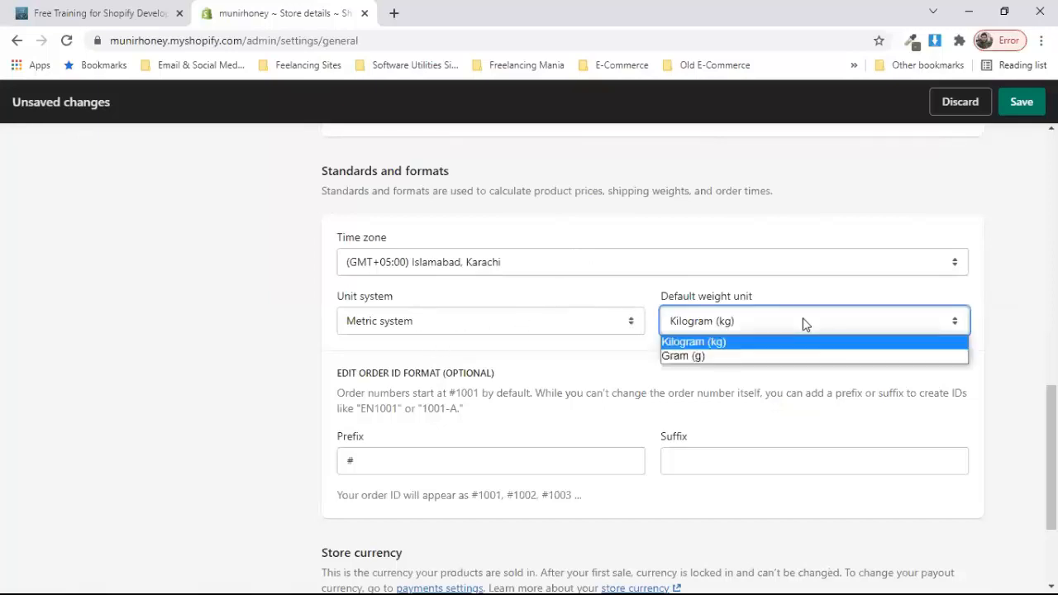
{"action": "left_click", "coordinate": [243, 380]}
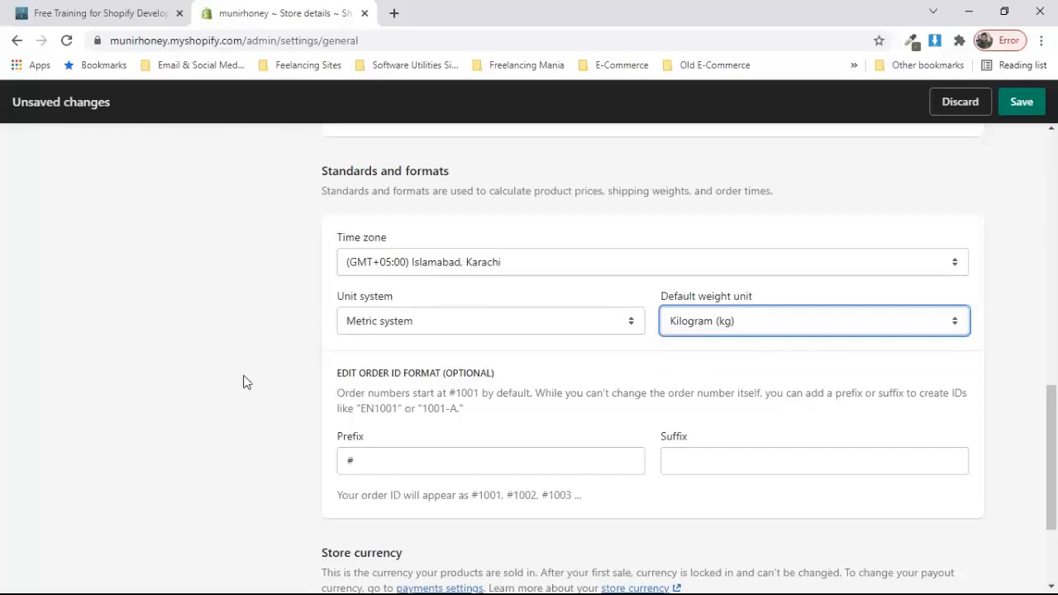
{"action": "scroll", "coordinate": [243, 380], "scroll_direction": "down", "scroll_amount": 1}
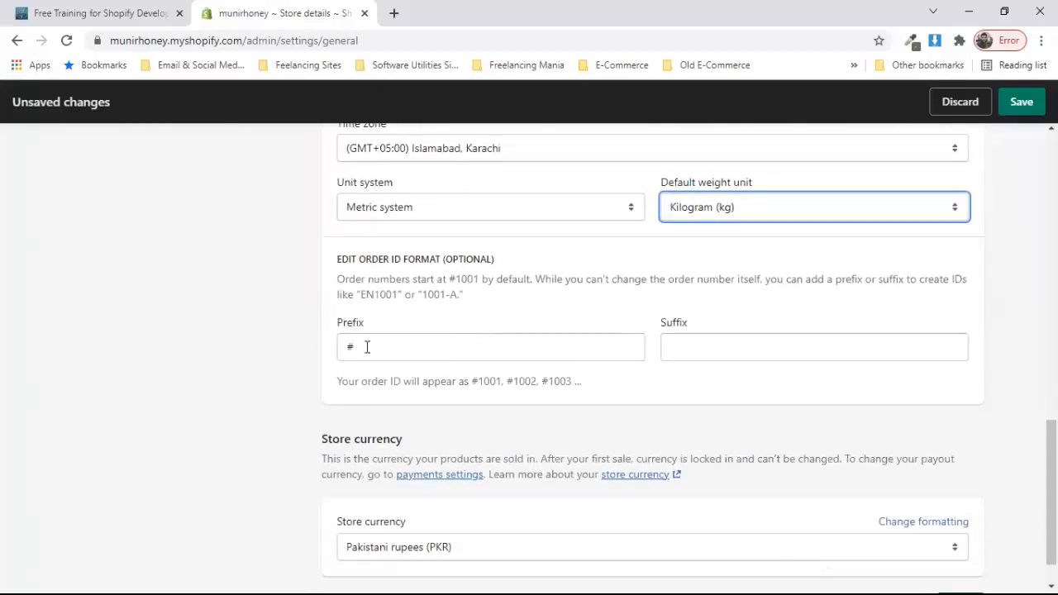
{"action": "scroll", "coordinate": [259, 363], "scroll_direction": "down", "scroll_amount": 1}
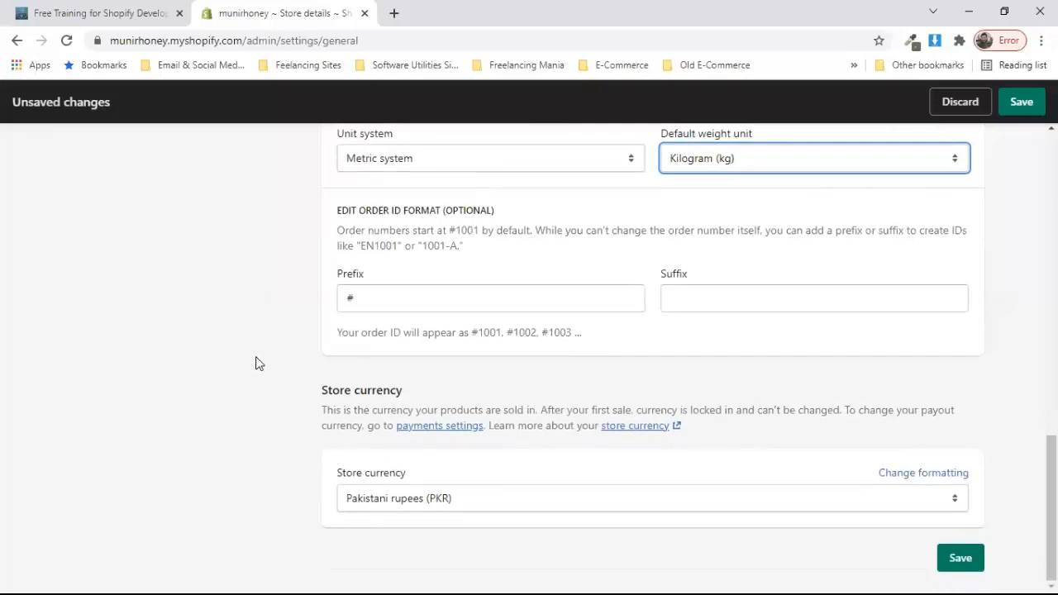
Step: Change the store currency to US dollars (USD) and save the store details
{"action": "left_click", "coordinate": [495, 497]}
{"action": "key", "text": "u"}
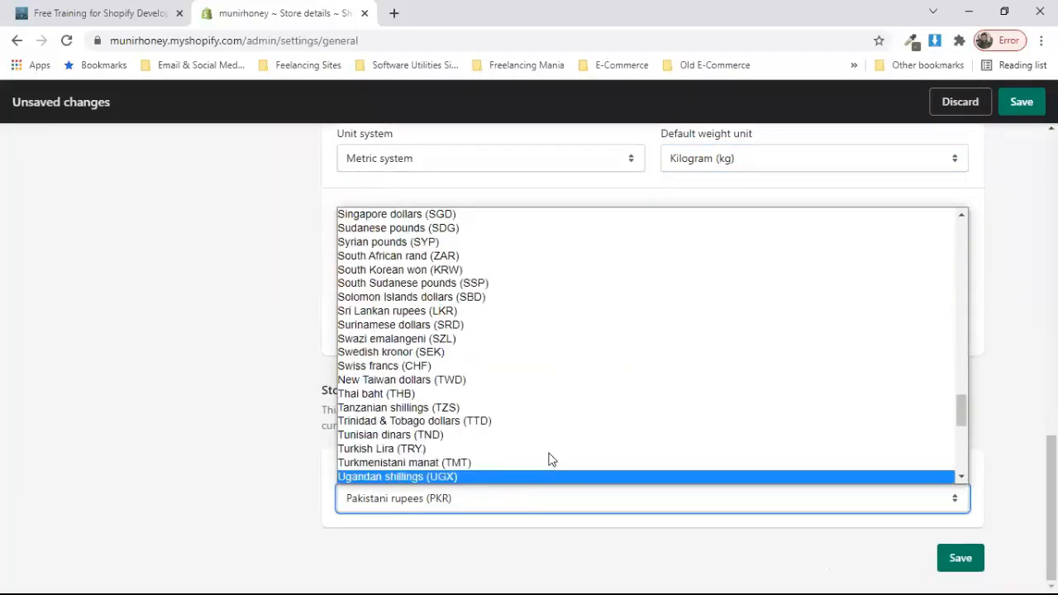
{"action": "key", "text": "u"}
{"action": "key", "text": "u"}
{"action": "key", "text": "u"}
{"action": "key", "text": "u"}
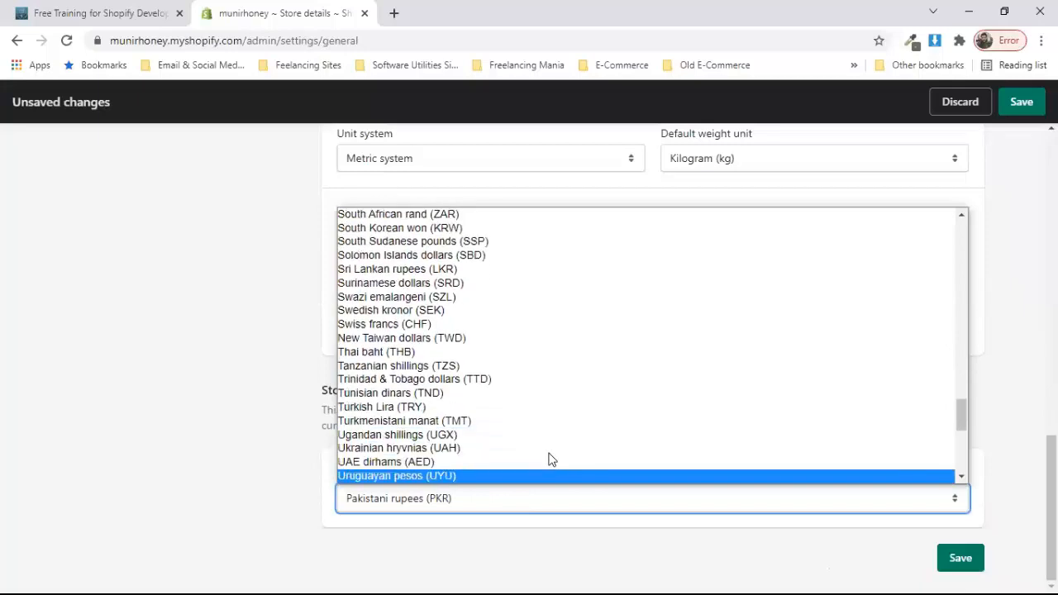
{"action": "key", "text": "u"}
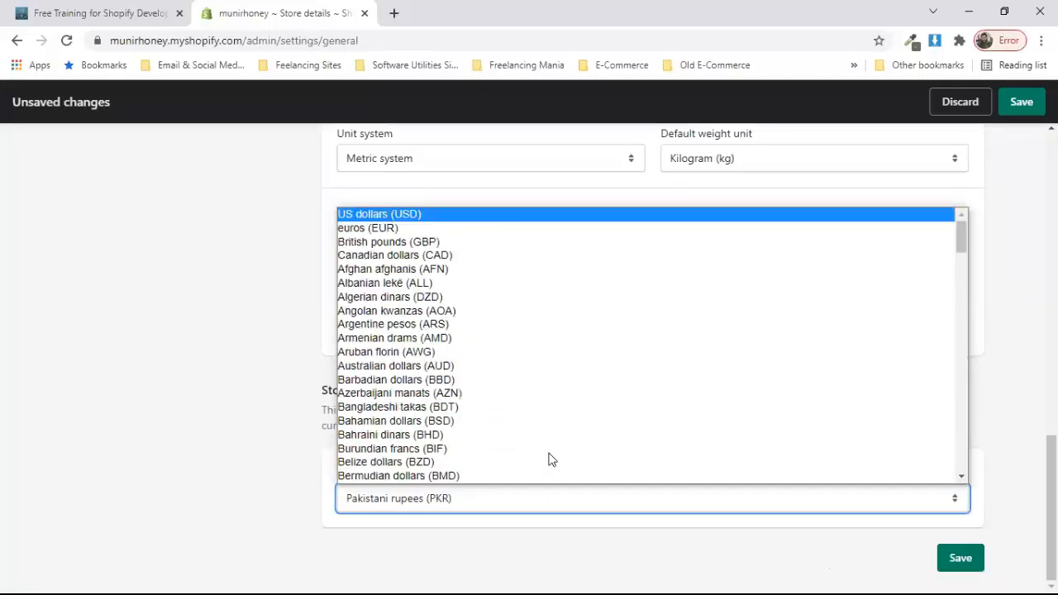
{"action": "left_click", "coordinate": [453, 217]}
{"action": "scroll", "coordinate": [295, 399], "scroll_direction": "down", "scroll_amount": 1}
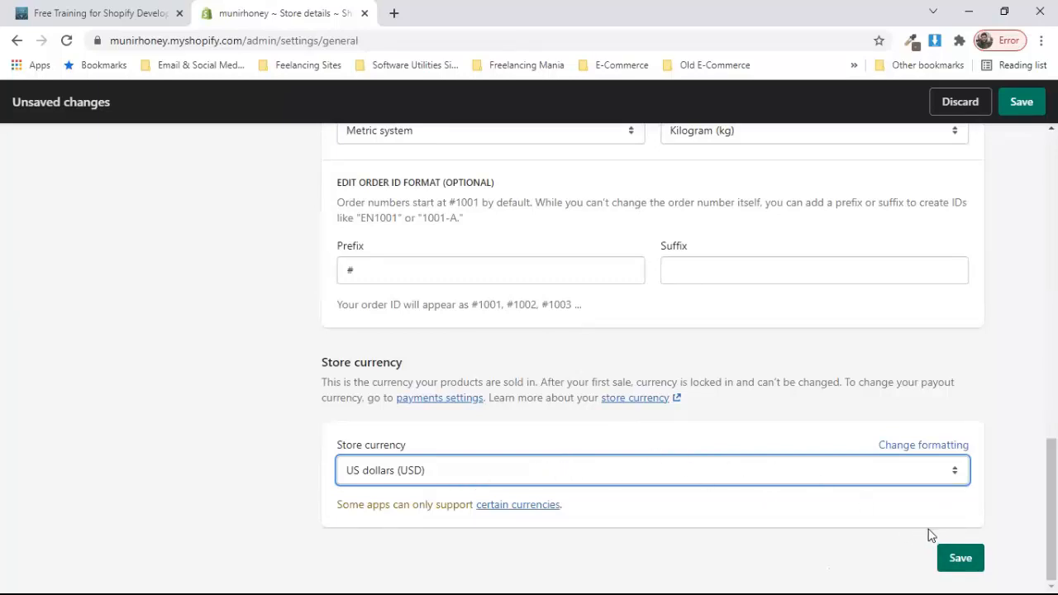
{"action": "left_click", "coordinate": [962, 558]}
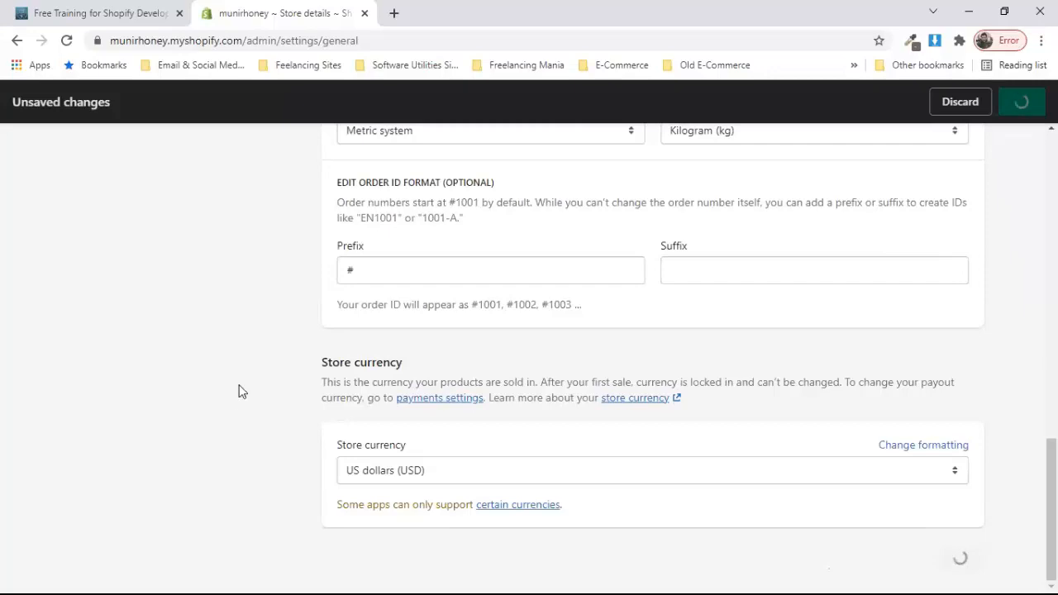
Step: Confirm the Settings saved notice, then go to the Gift cards settings
{"action": "scroll", "coordinate": [188, 317], "scroll_direction": "up", "scroll_amount": 10}
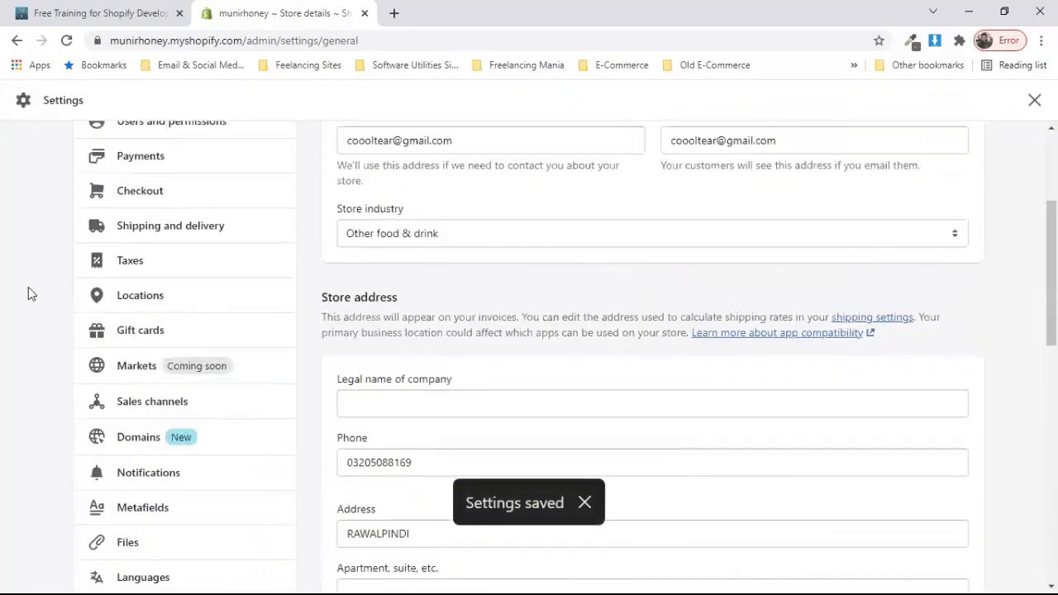
{"action": "scroll", "coordinate": [28, 294], "scroll_direction": "up", "scroll_amount": 3}
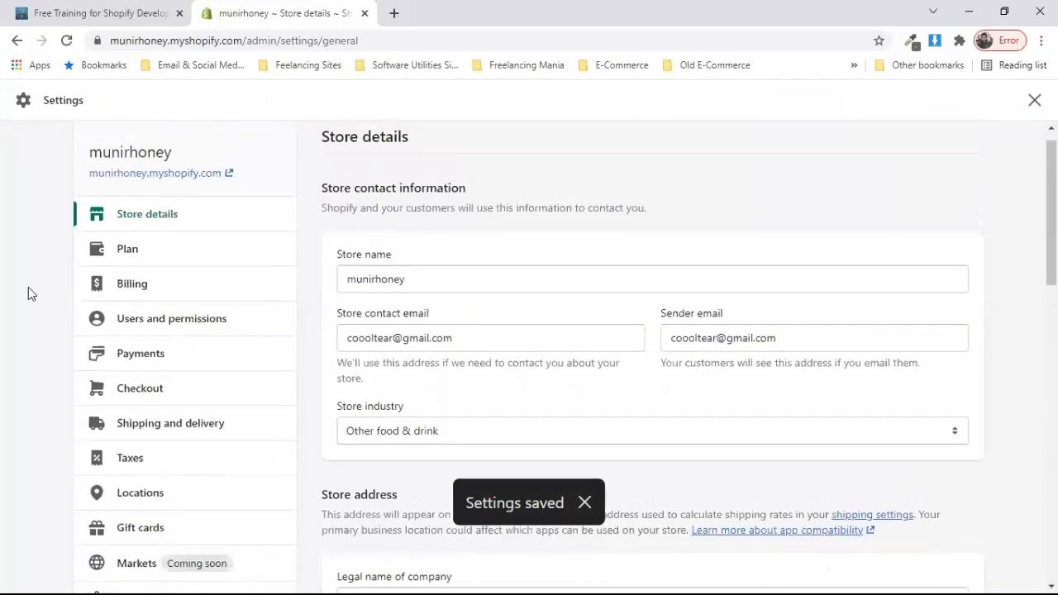
{"action": "scroll", "coordinate": [28, 293], "scroll_direction": "down", "scroll_amount": 2}
{"action": "scroll", "coordinate": [28, 294], "scroll_direction": "down", "scroll_amount": 1}
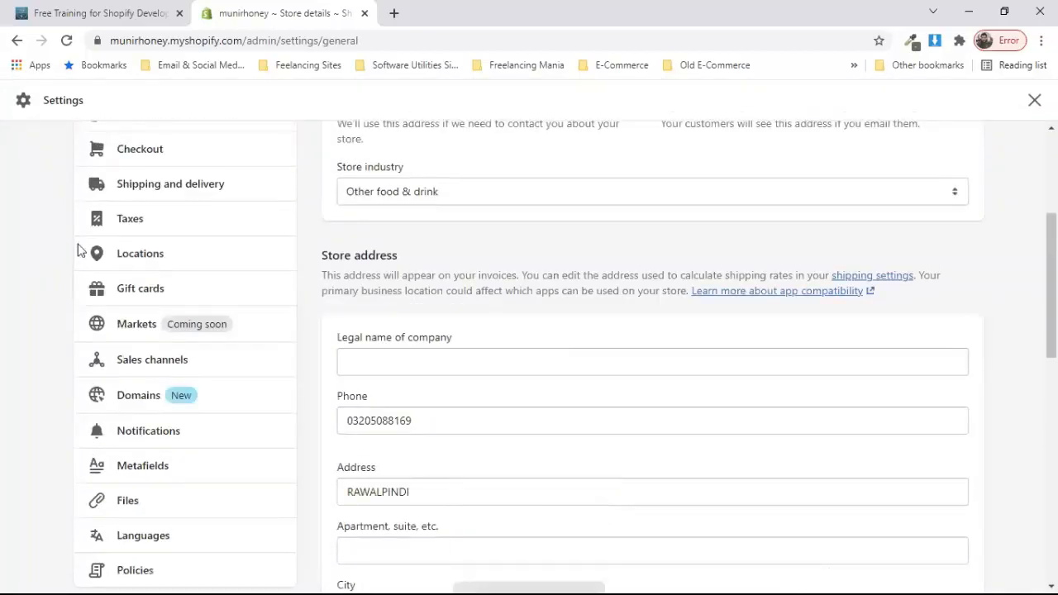
{"action": "scroll", "coordinate": [77, 268], "scroll_direction": "down", "scroll_amount": 1}
{"action": "left_click", "coordinate": [189, 239]}
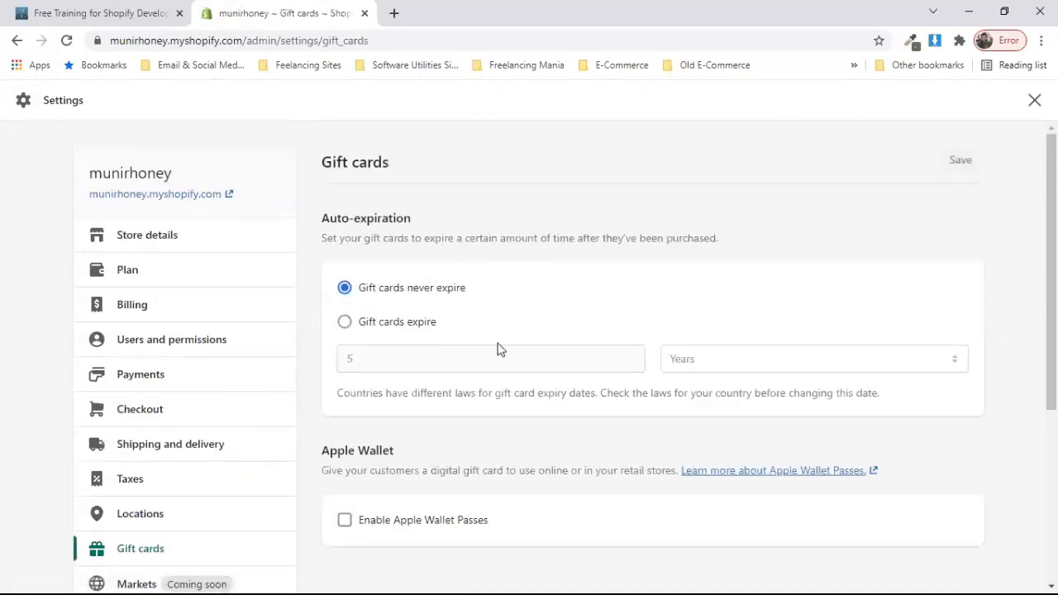
Step: Try the gift card expiry option, revert to Gift cards never expire, then go to Languages
{"action": "scroll", "coordinate": [513, 361], "scroll_direction": "down", "scroll_amount": 1}
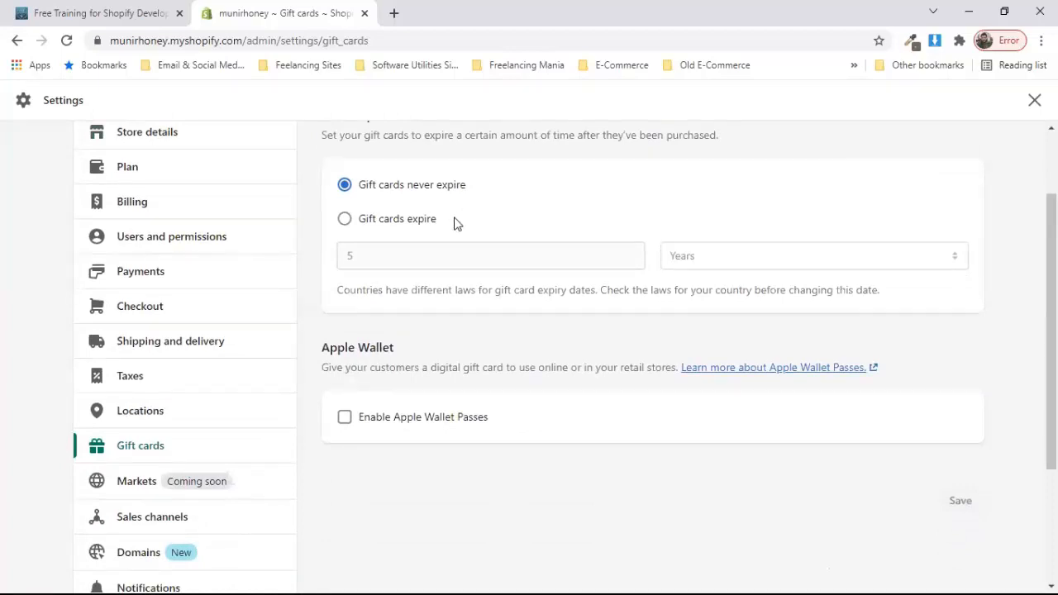
{"action": "left_click", "coordinate": [402, 229]}
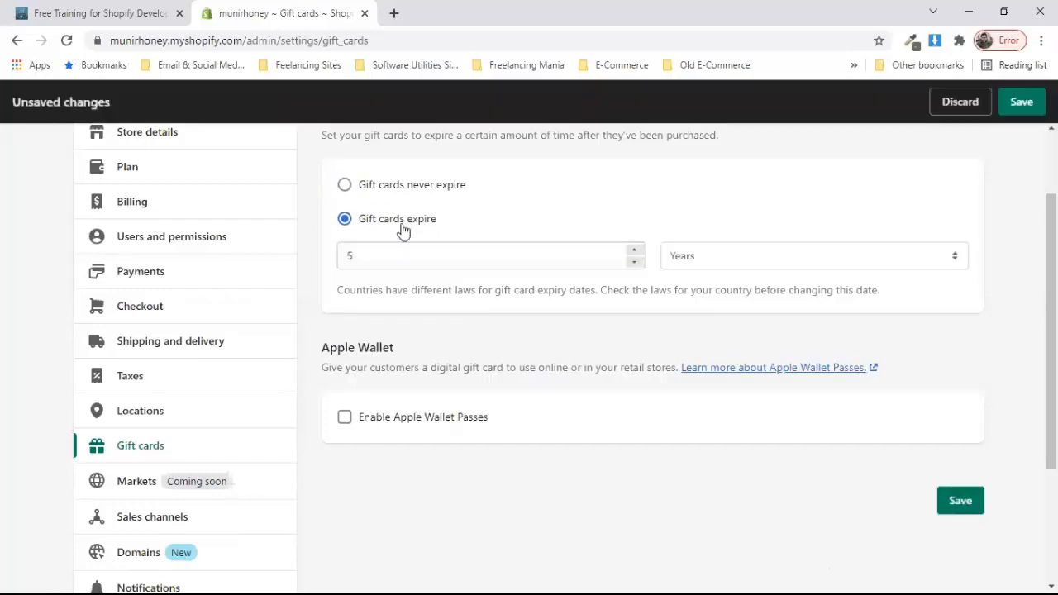
{"action": "left_click", "coordinate": [344, 189]}
{"action": "scroll", "coordinate": [444, 308], "scroll_direction": "down", "scroll_amount": 1}
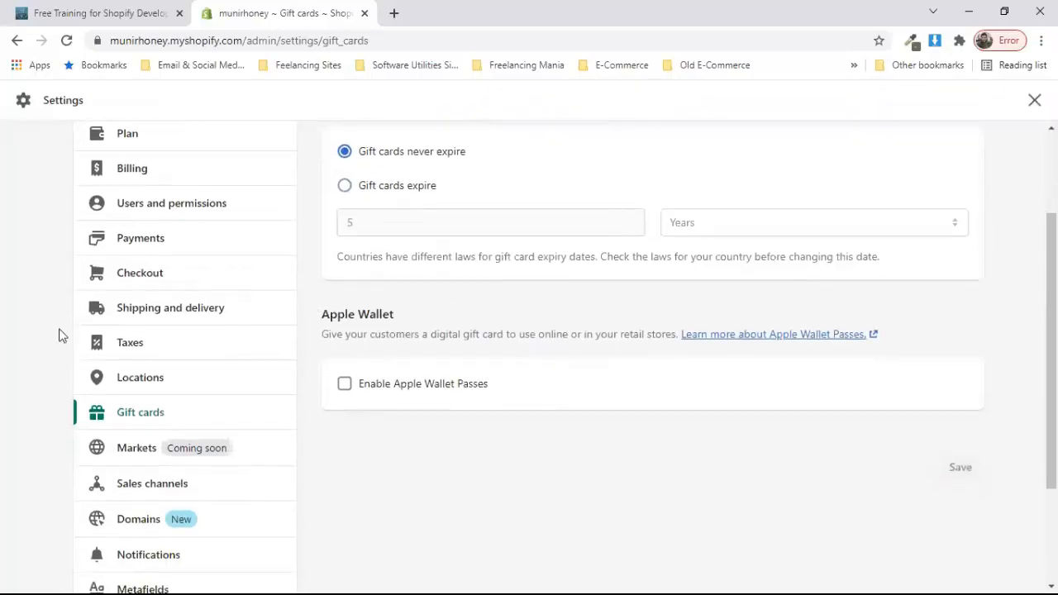
{"action": "scroll", "coordinate": [28, 366], "scroll_direction": "down", "scroll_amount": 2}
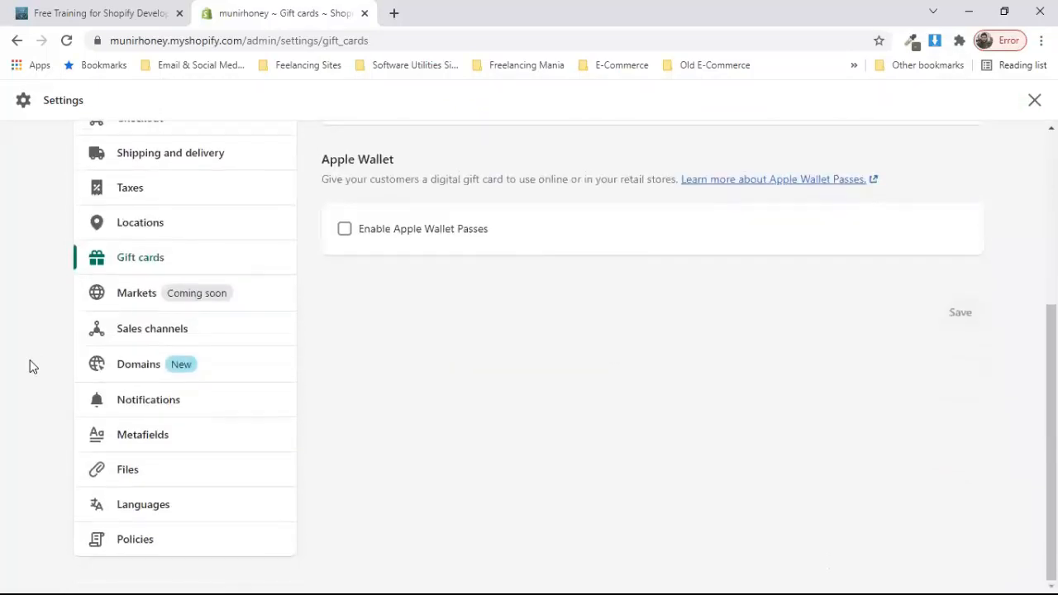
{"action": "scroll", "coordinate": [31, 366], "scroll_direction": "up", "scroll_amount": 2}
{"action": "scroll", "coordinate": [31, 366], "scroll_direction": "down", "scroll_amount": 2}
{"action": "left_click", "coordinate": [219, 513]}
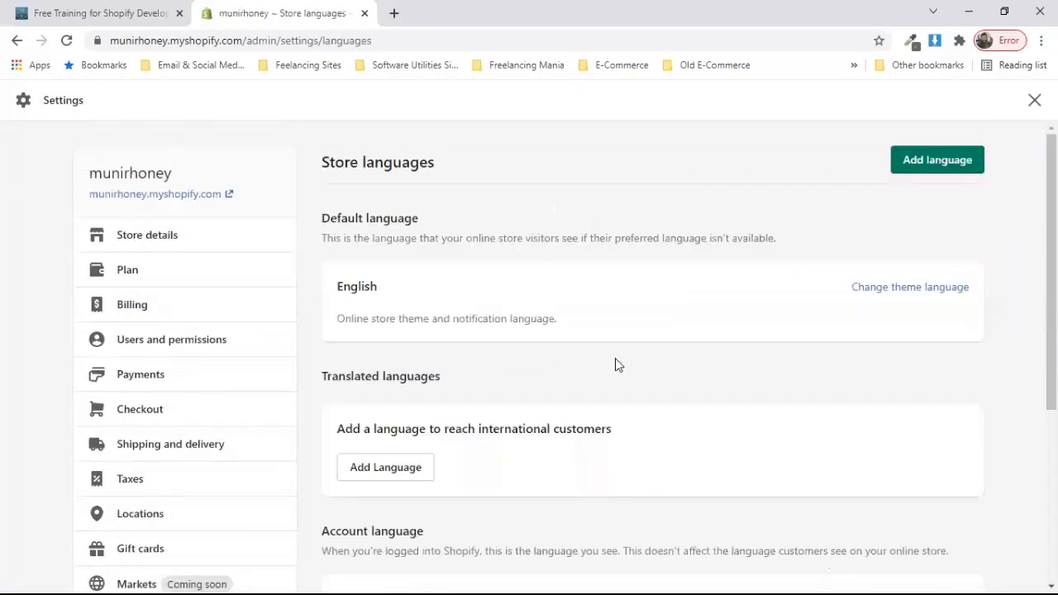
Step: Pick Urdu in the Add Language dialog, cancel without adding it, then go to Locations
{"action": "scroll", "coordinate": [482, 386], "scroll_direction": "down", "scroll_amount": 1}
{"action": "left_click", "coordinate": [402, 378]}
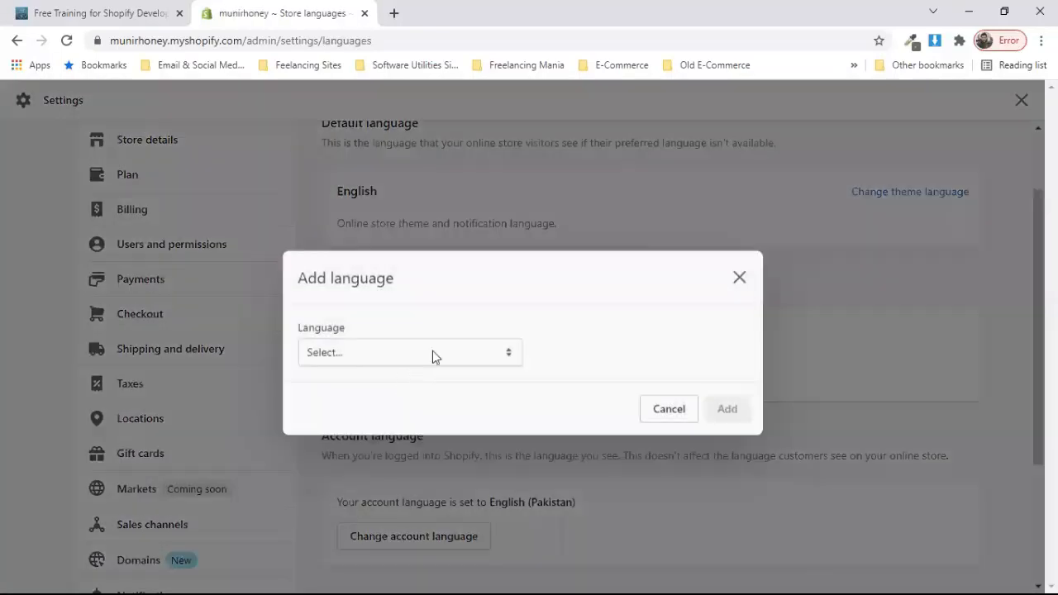
{"action": "left_click", "coordinate": [469, 347]}
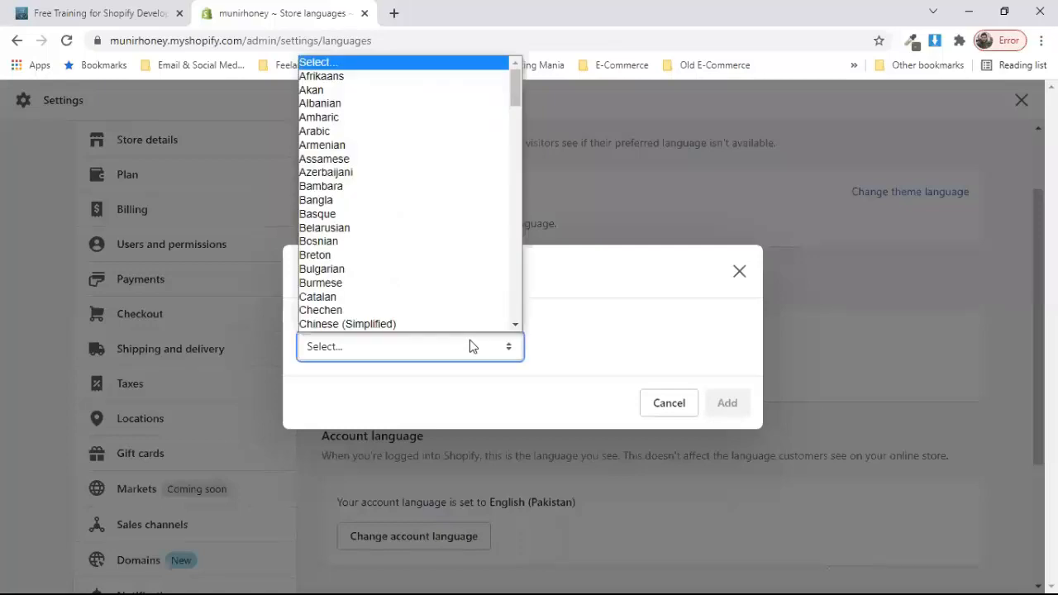
{"action": "type", "text": "ur"}
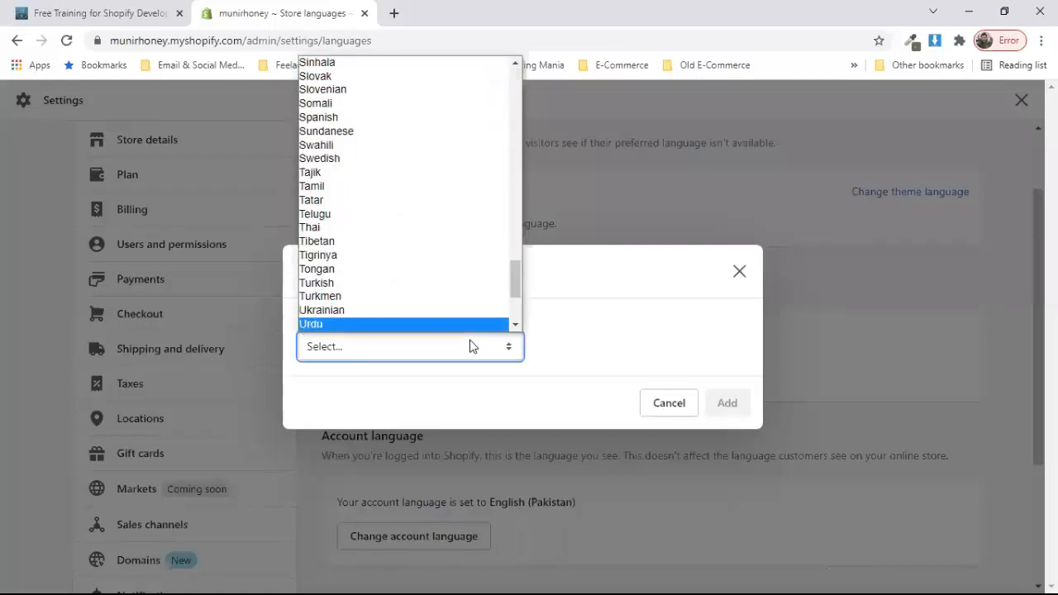
{"action": "key", "text": "Down"}
{"action": "key", "text": "Down"}
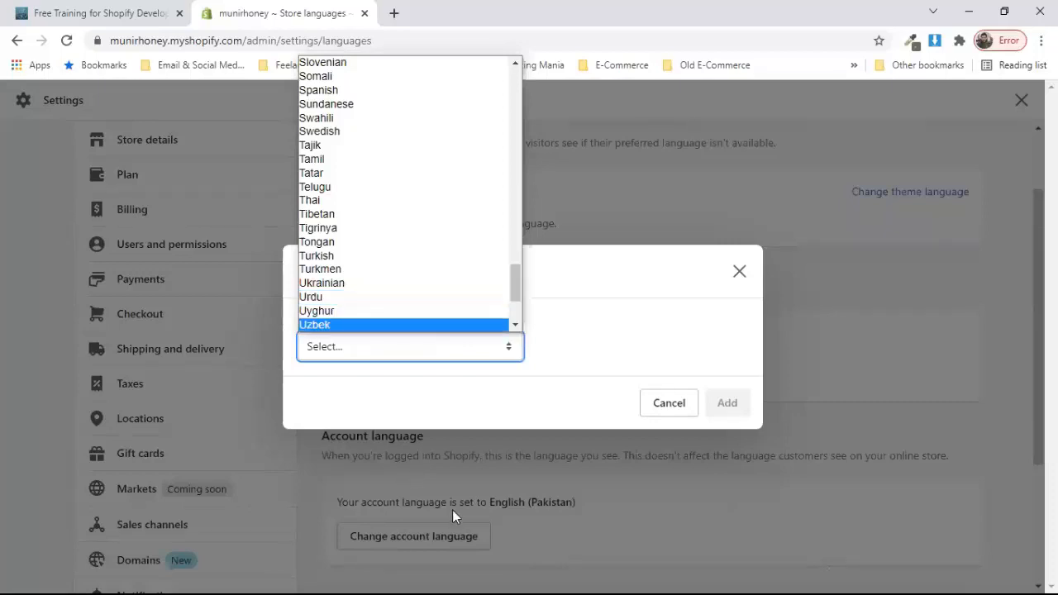
{"action": "left_click", "coordinate": [178, 427]}
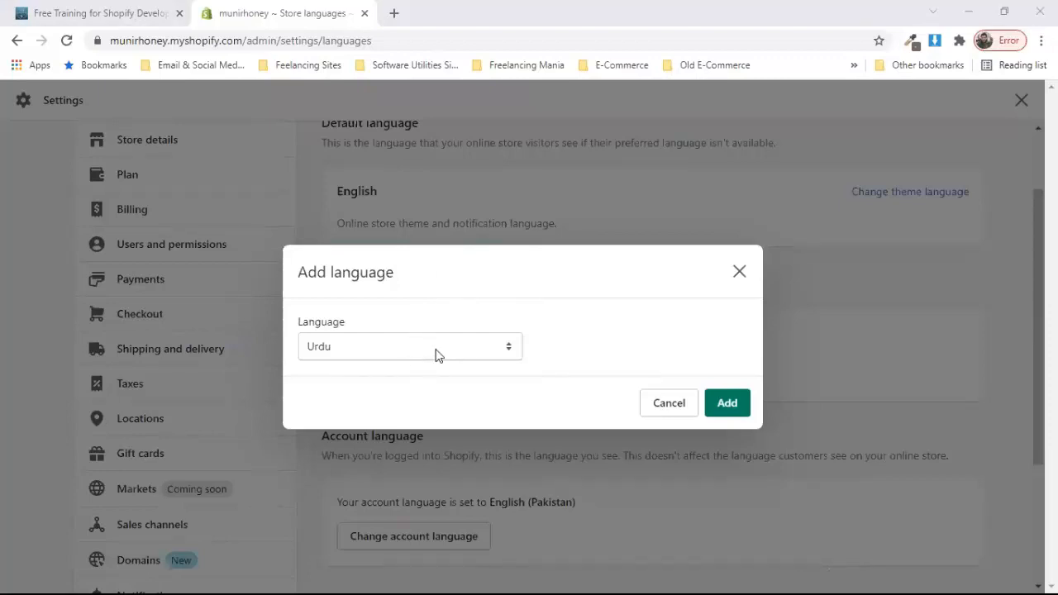
{"action": "left_click", "coordinate": [670, 405]}
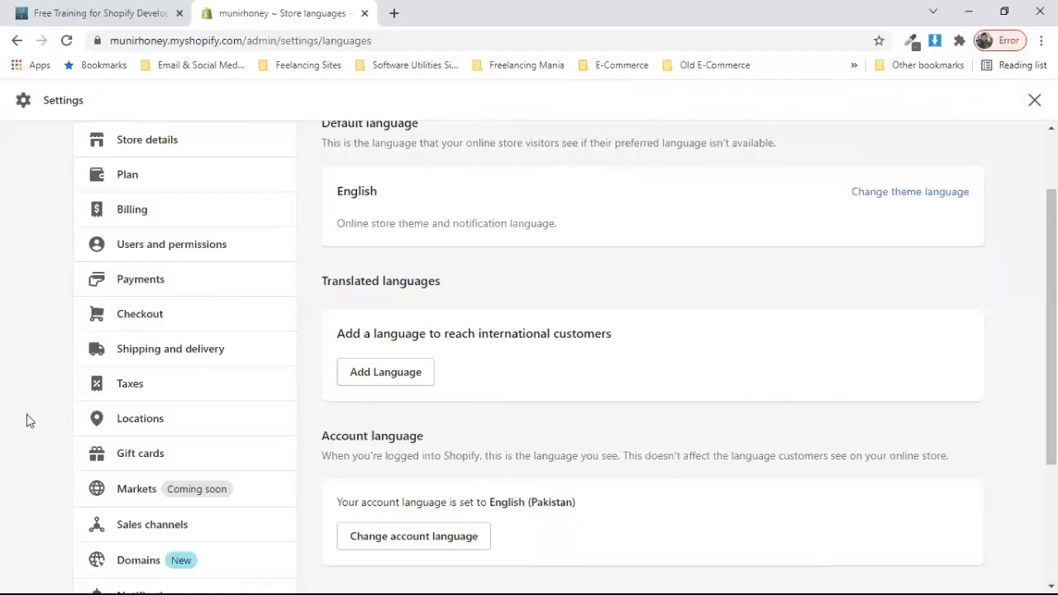
{"action": "left_click", "coordinate": [193, 427]}
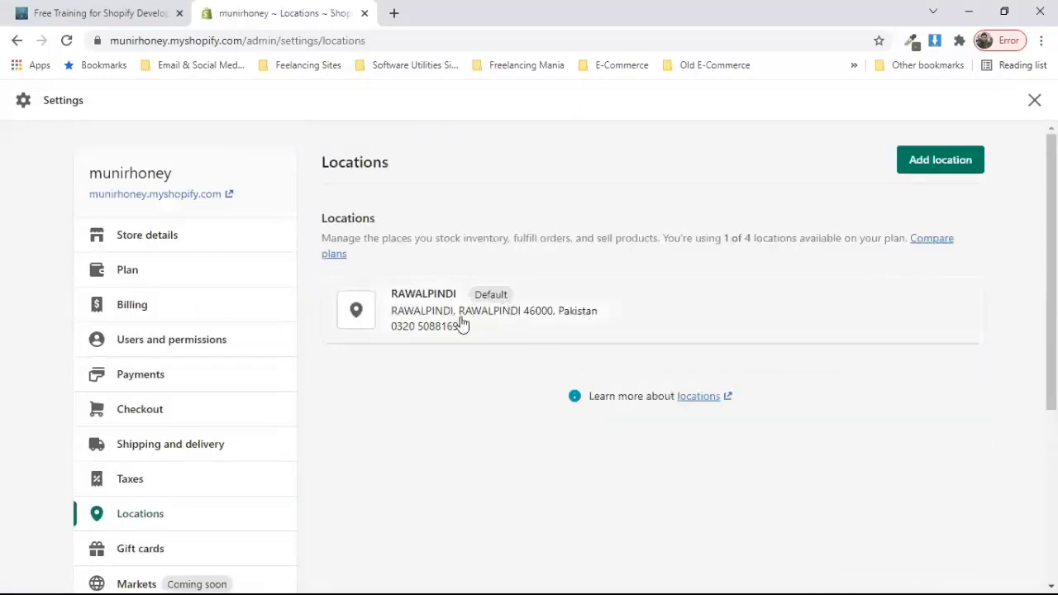
Step: Review the single default location, then return to the Free Training for Shopify Developer article tab
{"action": "scroll", "coordinate": [789, 259], "scroll_direction": "down", "scroll_amount": 1}
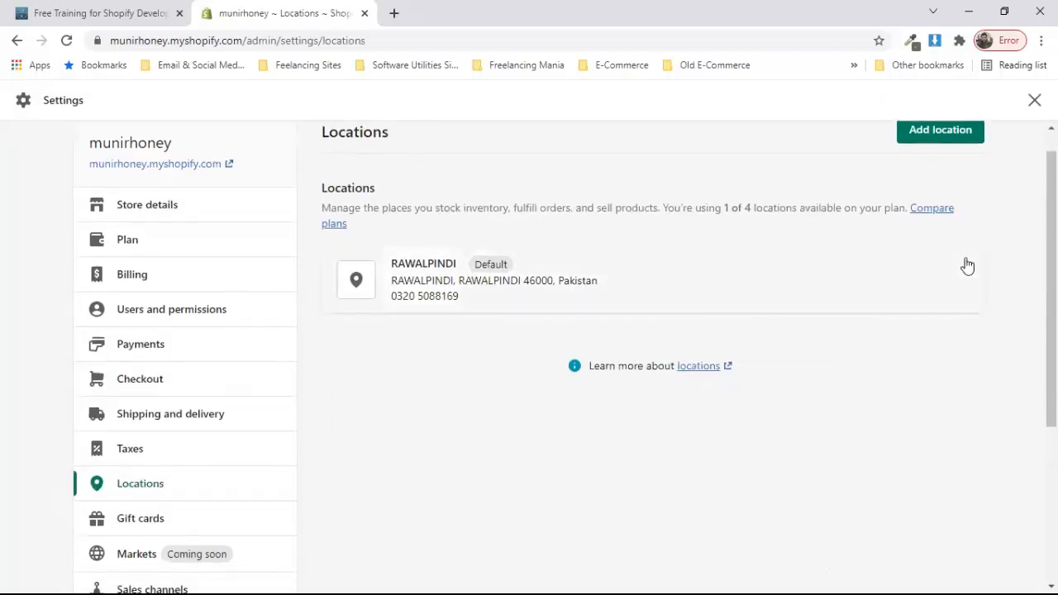
{"action": "scroll", "coordinate": [965, 264], "scroll_direction": "up", "scroll_amount": 1}
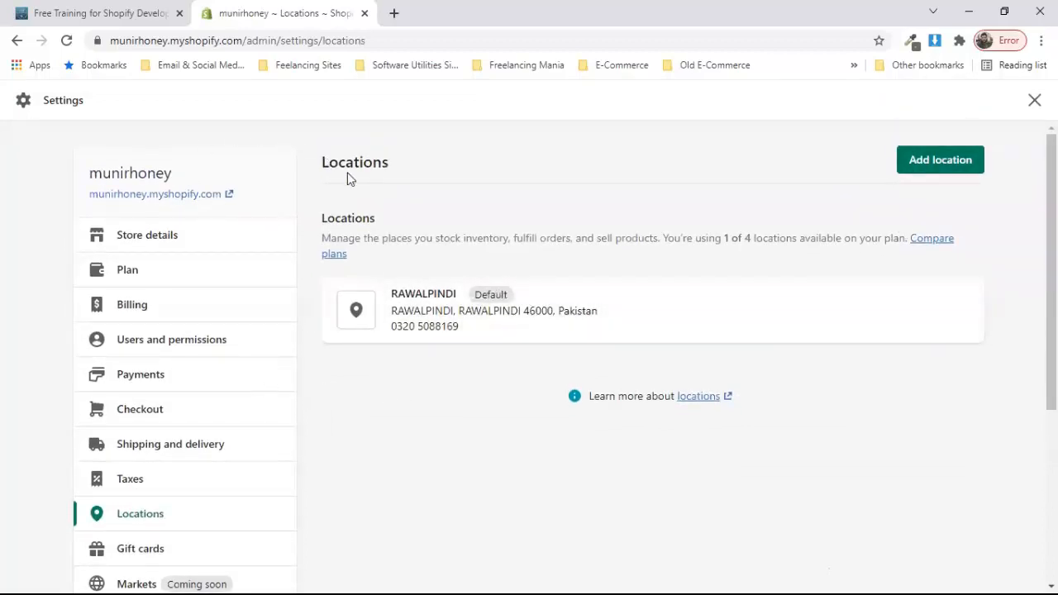
{"action": "left_click", "coordinate": [108, 11]}
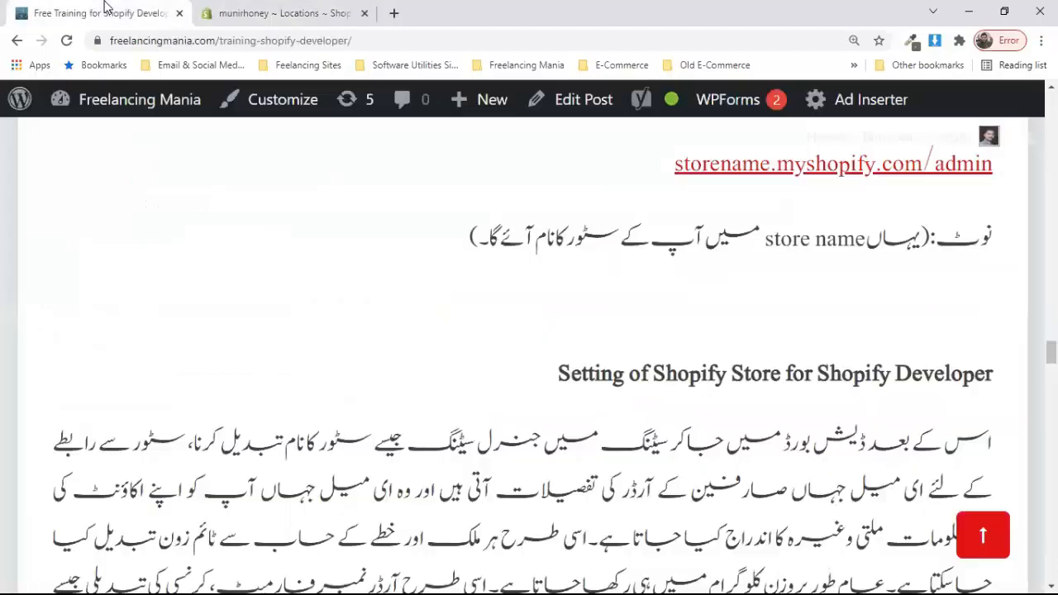
Step: Scroll the training article past Apps for Shopify Developer down to the Check Out heading
{"action": "scroll", "coordinate": [477, 323], "scroll_direction": "down", "scroll_amount": 2}
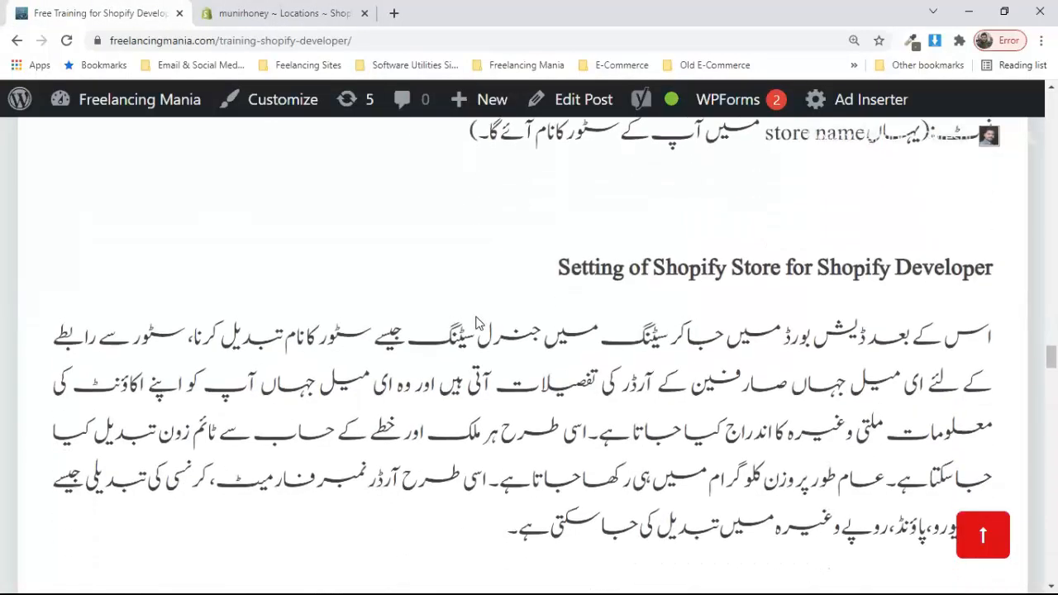
{"action": "scroll", "coordinate": [477, 323], "scroll_direction": "up", "scroll_amount": 3}
{"action": "scroll", "coordinate": [477, 323], "scroll_direction": "down", "scroll_amount": 3}
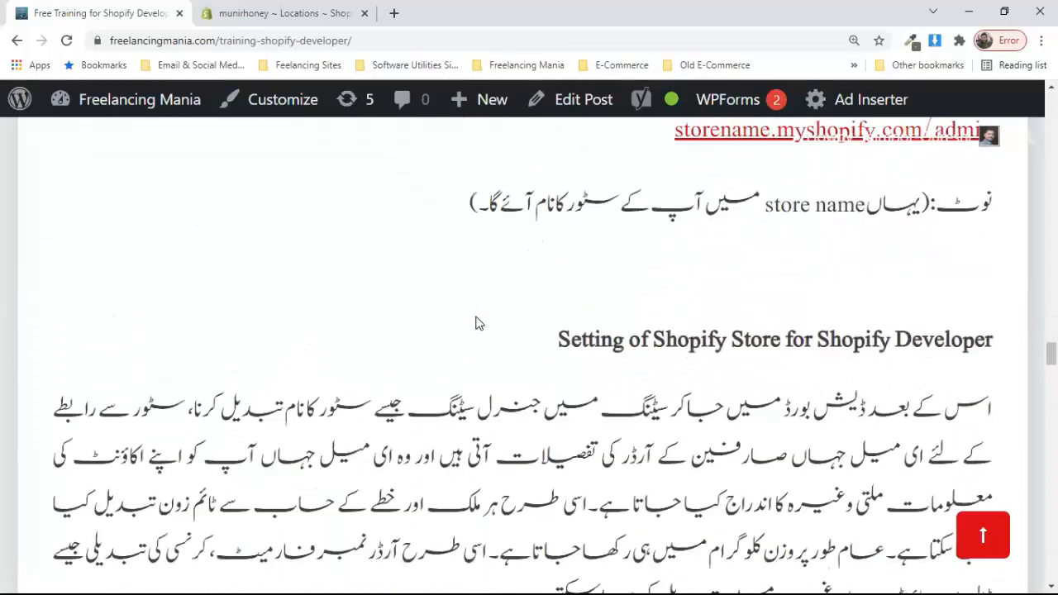
{"action": "scroll", "coordinate": [476, 323], "scroll_direction": "down", "scroll_amount": 3}
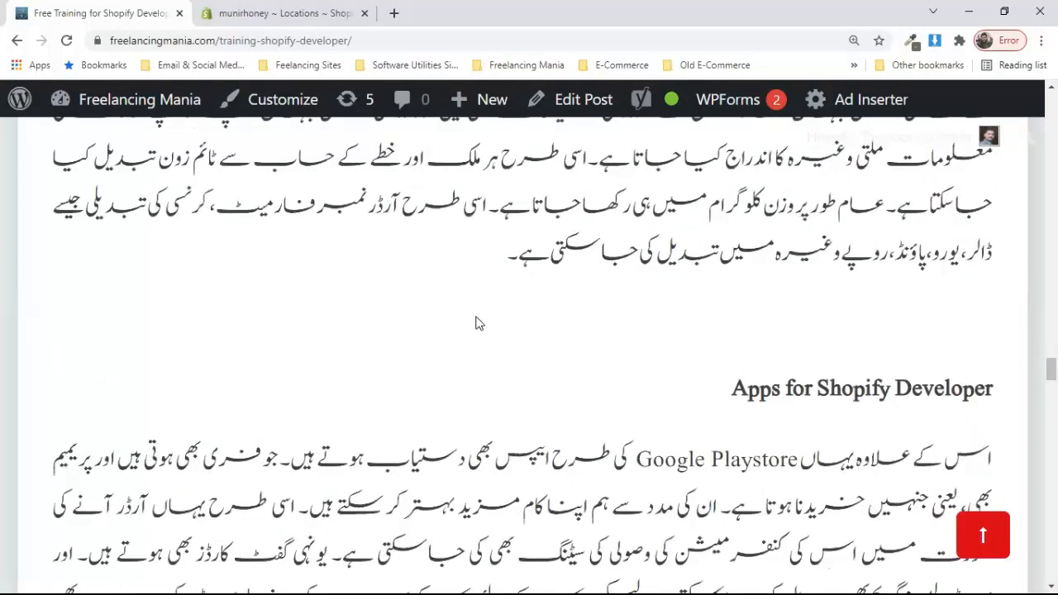
{"action": "scroll", "coordinate": [477, 323], "scroll_direction": "down", "scroll_amount": 3}
{"action": "scroll", "coordinate": [476, 323], "scroll_direction": "up", "scroll_amount": 1}
{"action": "scroll", "coordinate": [477, 323], "scroll_direction": "down", "scroll_amount": 2}
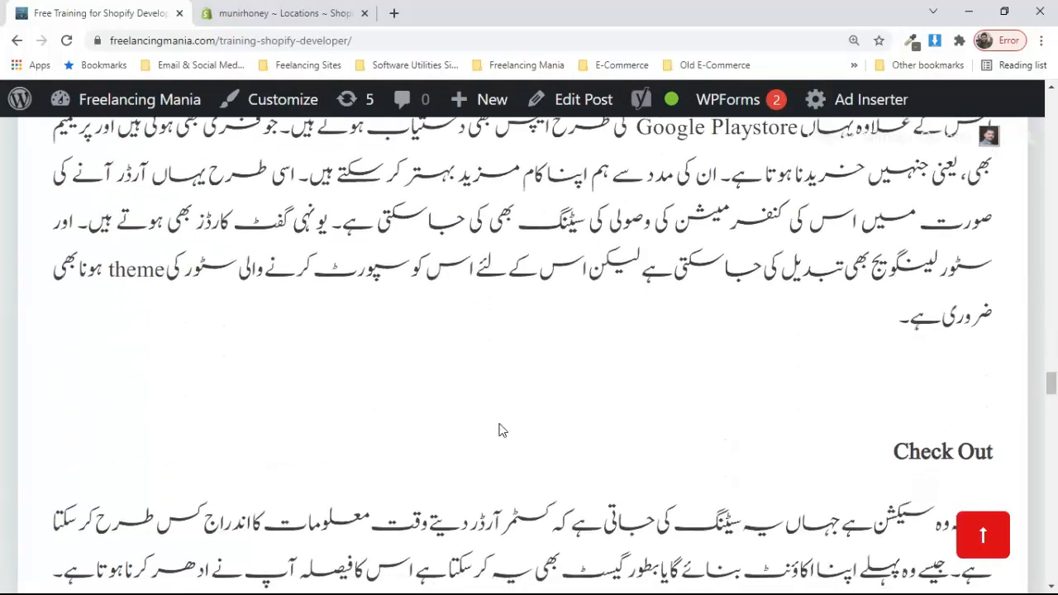
{"action": "scroll", "coordinate": [499, 429], "scroll_direction": "down", "scroll_amount": 1}
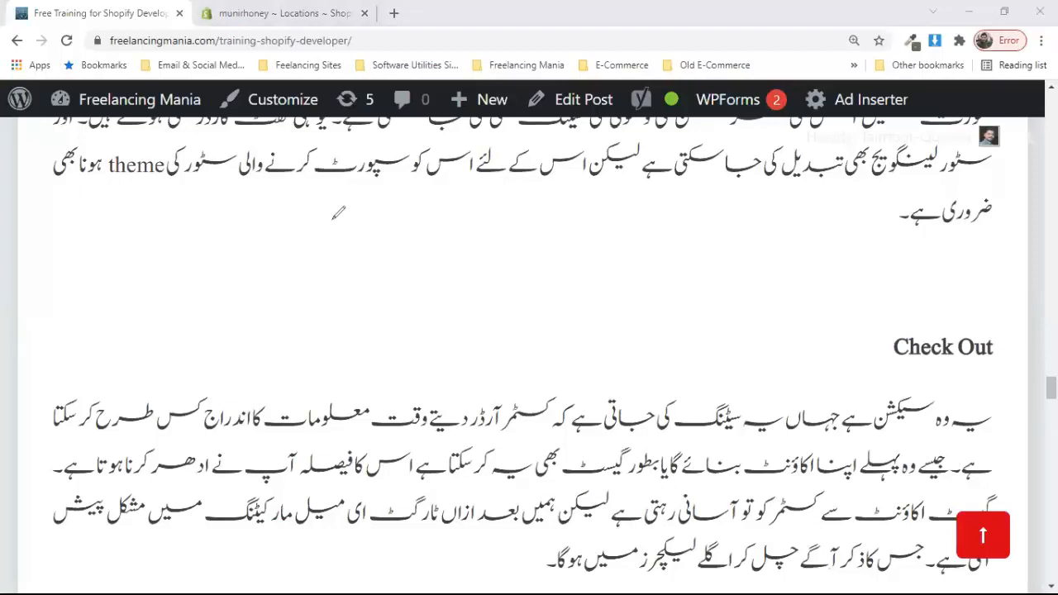
Step: Place a text note over the article, clear its blank lines, and dismiss it empty
{"action": "left_click", "coordinate": [149, 203]}
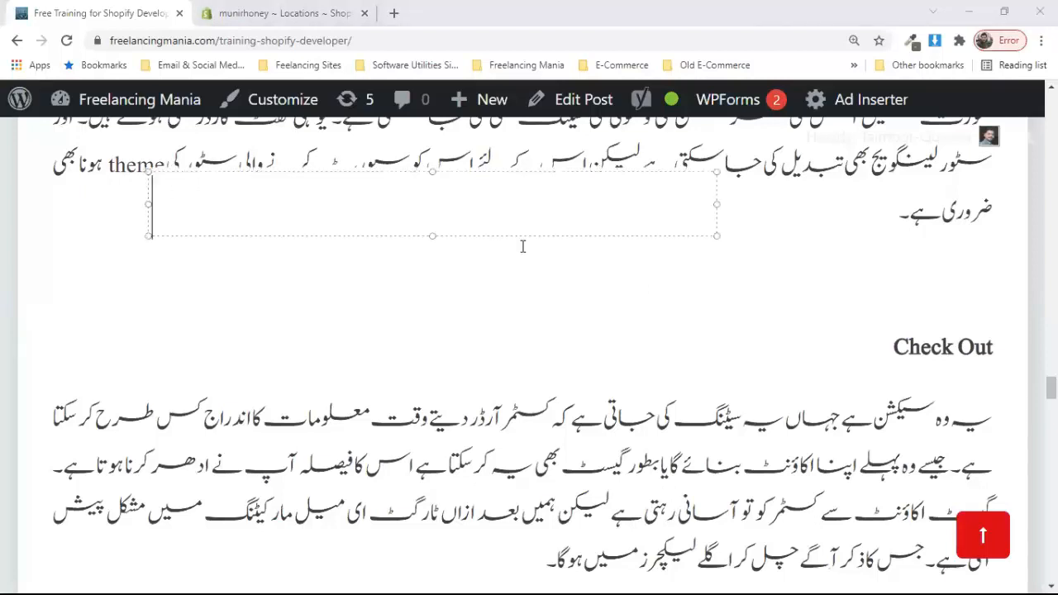
{"action": "key", "text": "Return"}
{"action": "key", "text": "BackSpace"}
{"action": "key", "text": "BackSpace"}
{"action": "key", "text": "BackSpace"}
{"action": "key", "text": "BackSpace"}
{"action": "key", "text": "BackSpace"}
{"action": "key", "text": "BackSpace"}
{"action": "key", "text": "BackSpace"}
{"action": "key", "text": "BackSpace"}
{"action": "key", "text": "BackSpace"}
{"action": "key", "text": "BackSpace"}
{"action": "key", "text": "BackSpace"}
{"action": "key", "text": "BackSpace"}
{"action": "key", "text": "BackSpace"}
{"action": "key", "text": "BackSpace"}
{"action": "key", "text": "BackSpace"}
{"action": "key", "text": "BackSpace"}
{"action": "left_click", "coordinate": [207, 282]}
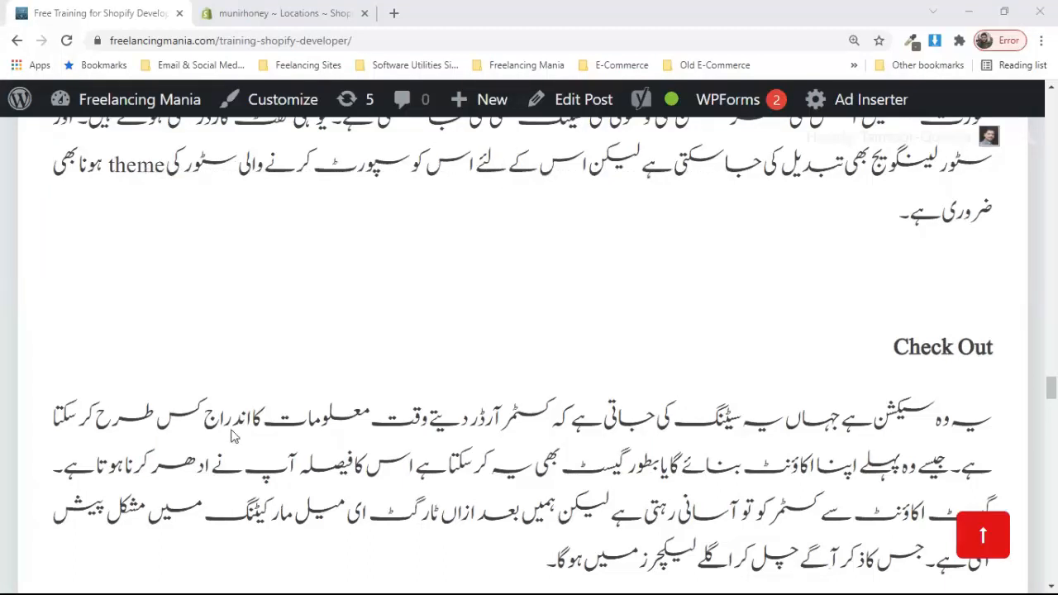